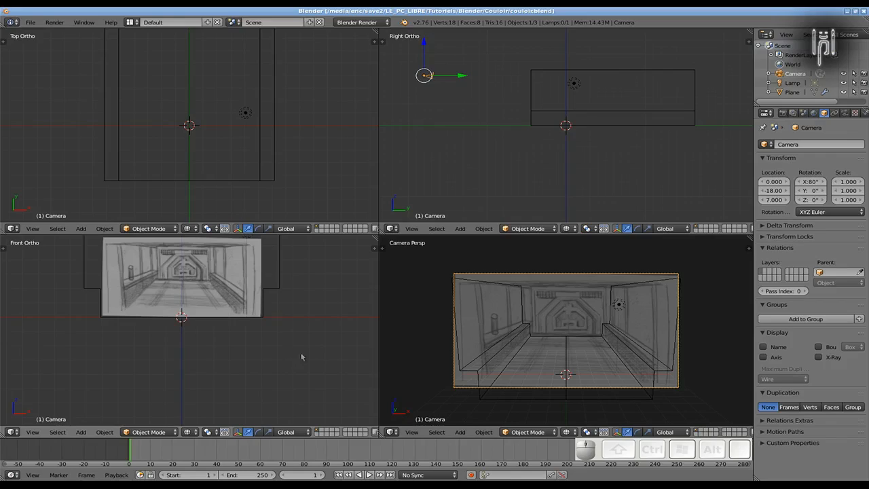
- Inspect the corridor full-screen through the camera in solid shading, and return to wireframe and the four-view layout
key(ctrl+Down)
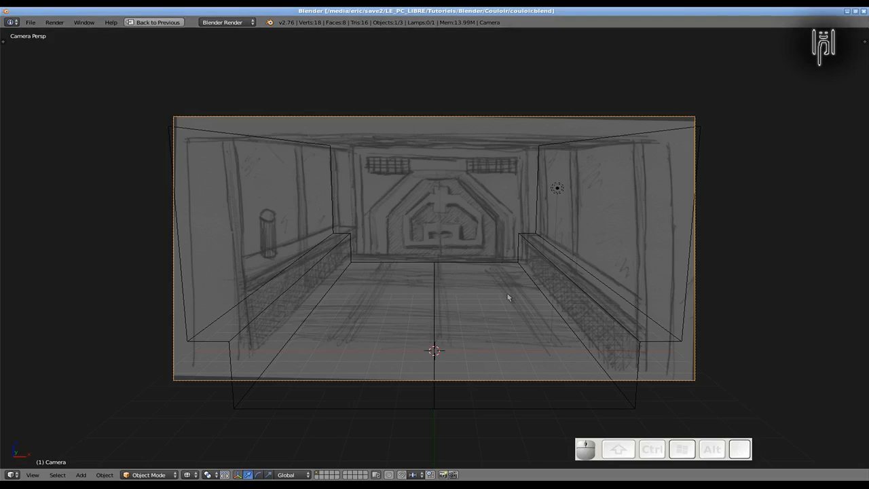
key(z)
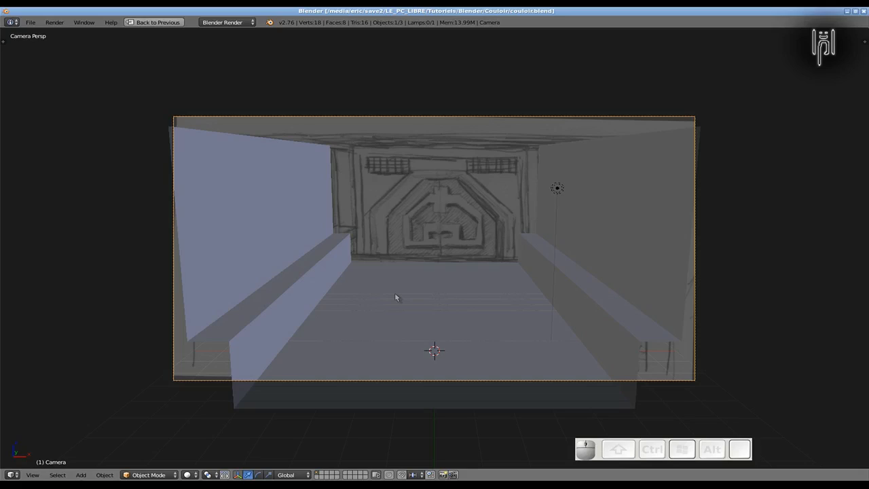
key(Tab)
key(z)
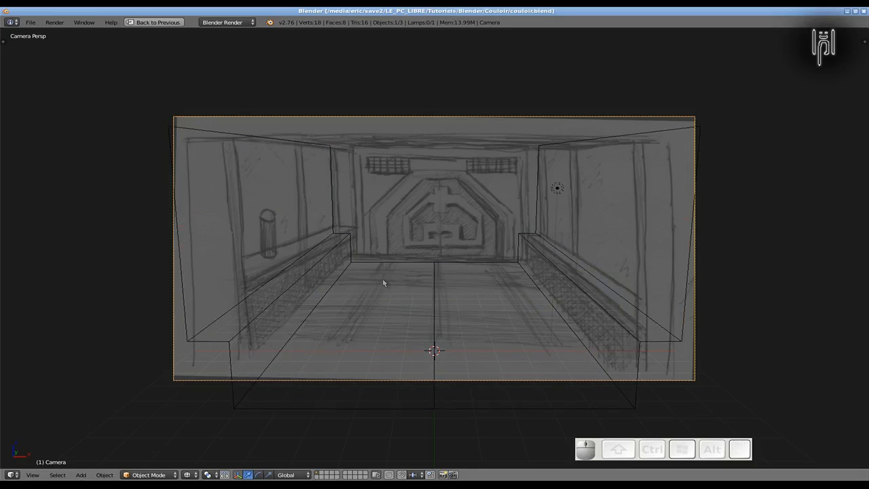
key(ctrl+Up)
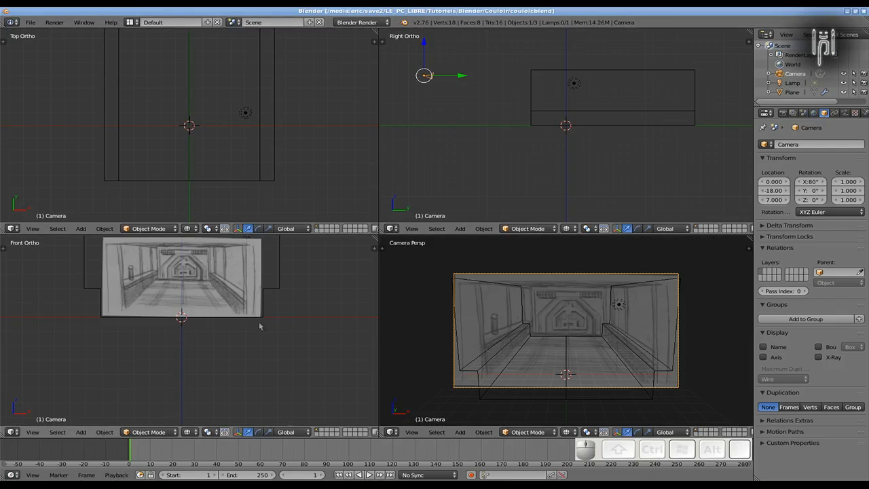
- Turn off the background images in the maximized front view and show the corridor at an angle in solid shading
key(ctrl+Down)
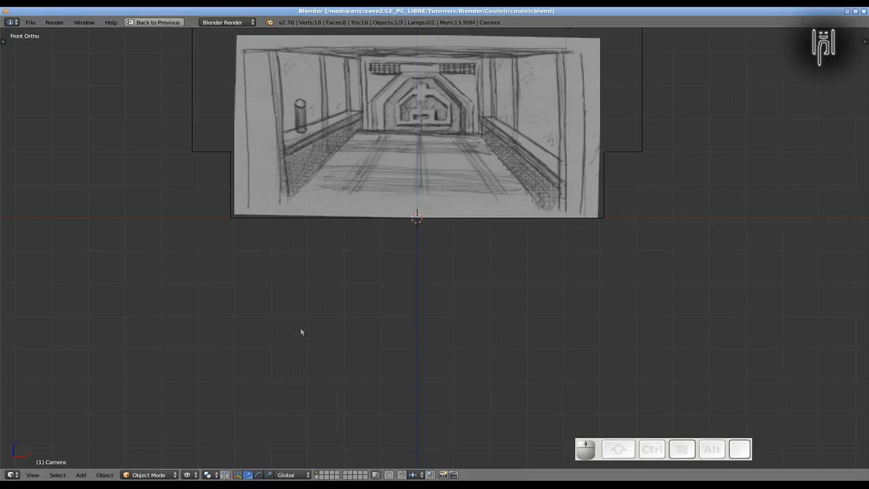
key(n)
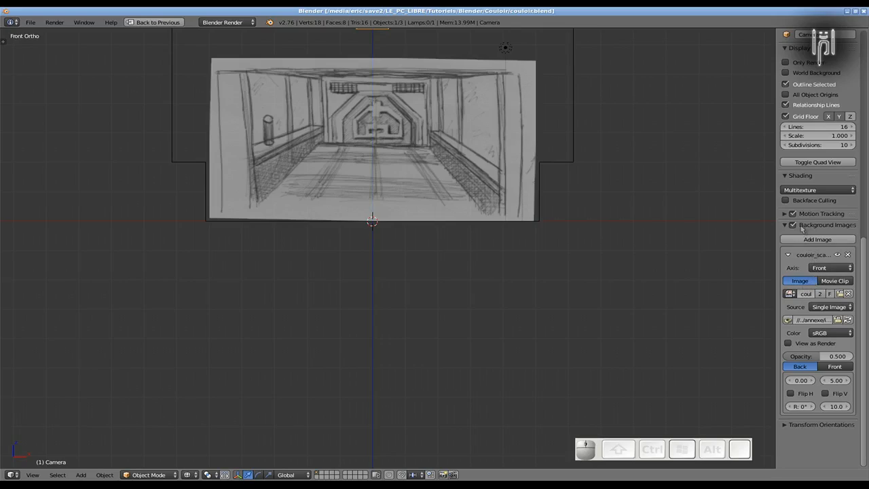
click(793, 225)
mouse_move(391, 286)
middle_down()
mouse_move(369, 297)
mouse_move(379, 291)
mouse_move(427, 352)
mouse_move(485, 359)
mouse_move(480, 334)
mouse_move(454, 341)
mouse_move(452, 332)
mouse_move(444, 342)
mouse_move(454, 343)
mouse_move(452, 333)
mouse_move(439, 336)
mouse_move(475, 342)
mouse_move(453, 339)
middle_up()
key(z)
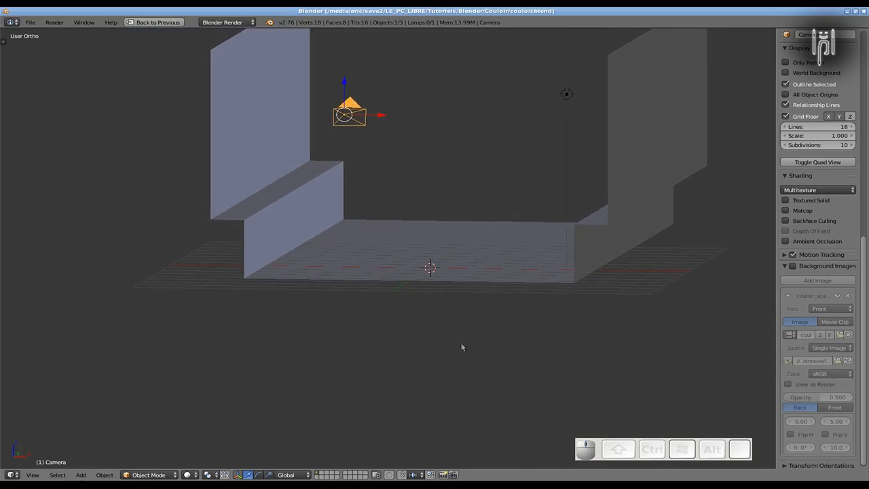
shift+middle_drag(485, 258, 453, 311)
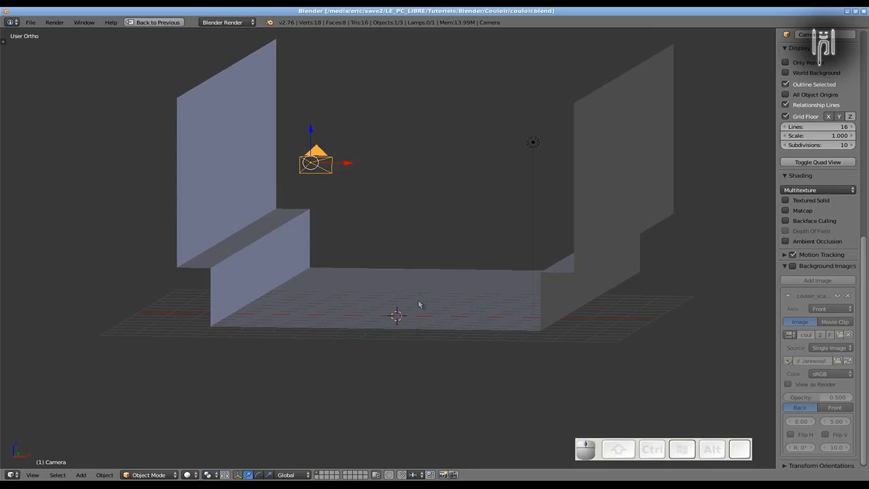
mouse_move(419, 305)
middle_down()
mouse_move(437, 305)
mouse_move(423, 306)
middle_up()
- Select the corridor mesh instead of the camera and enter Edit Mode on it
key(Tab)
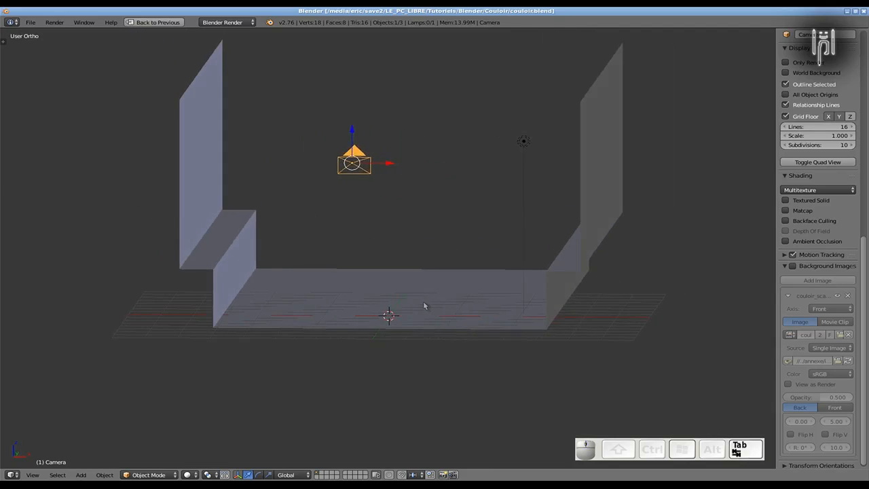
right_click(423, 305)
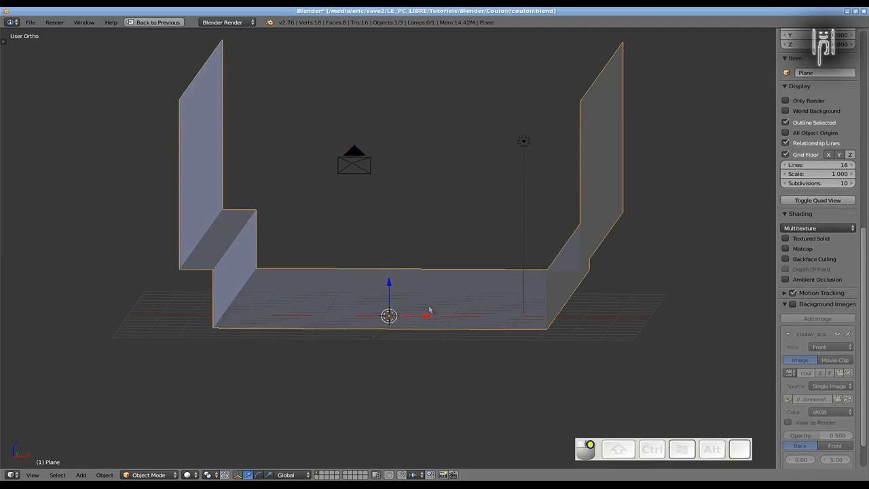
key(Tab)
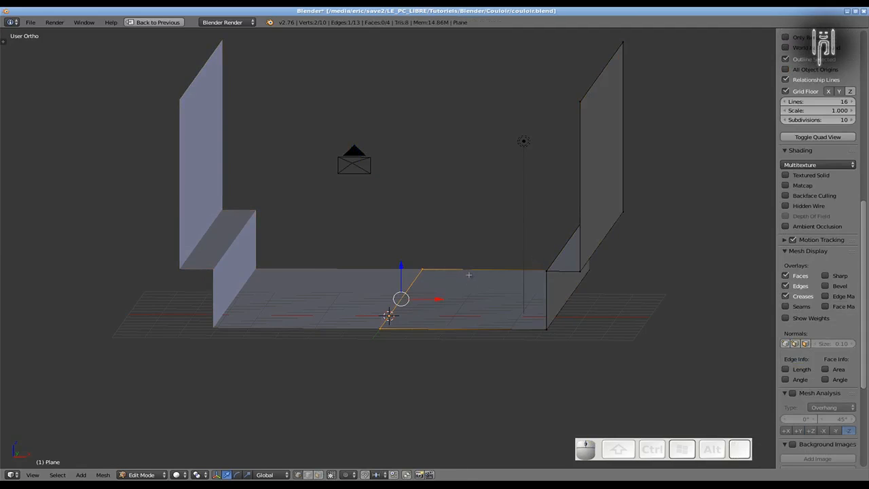
middle_drag(469, 274, 551, 204)
right_click(586, 115)
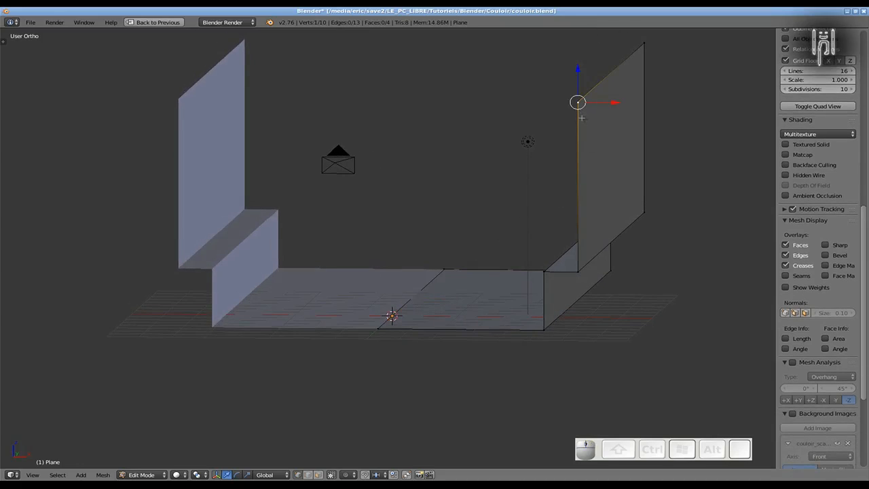
key(g)
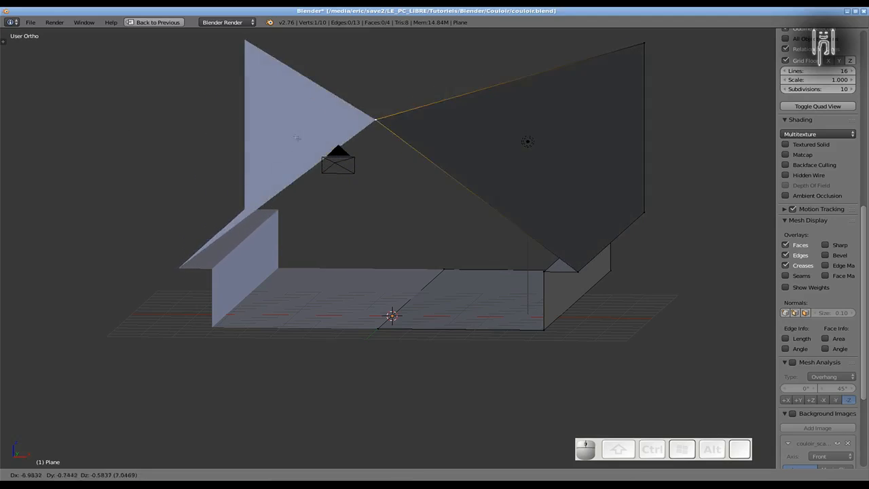
key(Escape)
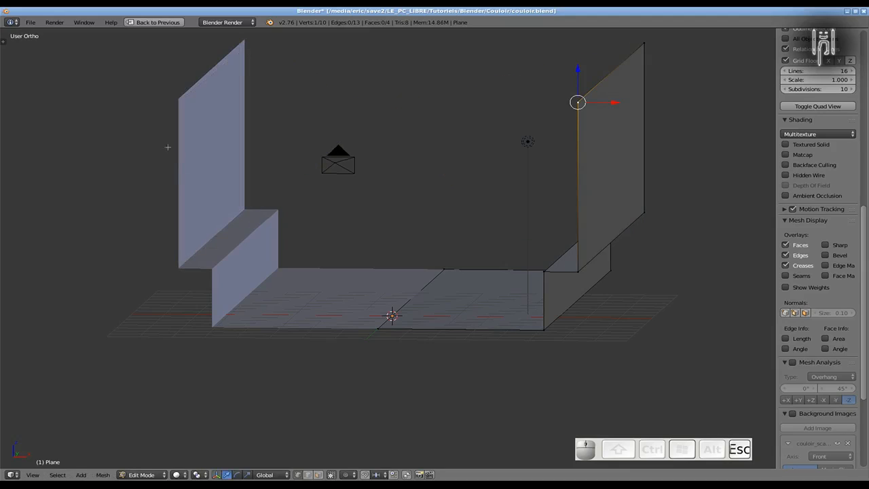
- Restore the four-view layout and add a cube inside the corridor mesh at the 3D cursor
middle_drag(366, 261, 343, 273)
key(ctrl+Down)
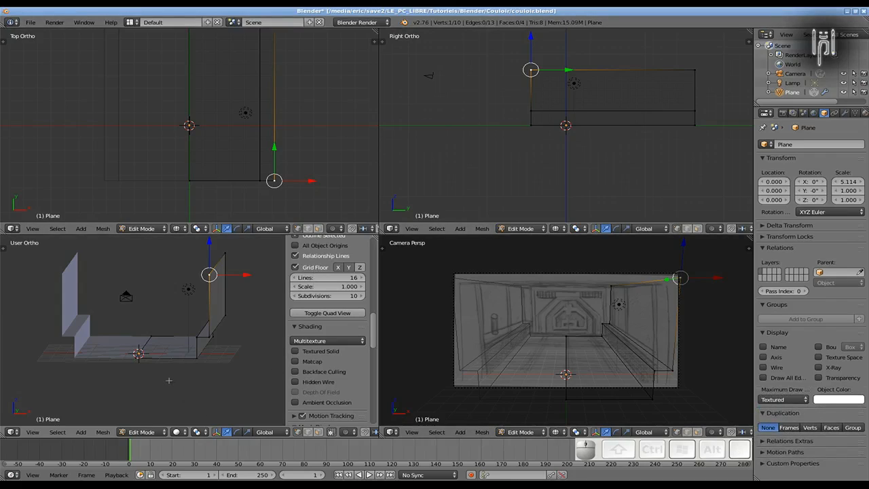
mouse_move(169, 381)
middle_down()
mouse_move(154, 362)
mouse_move(169, 365)
middle_up()
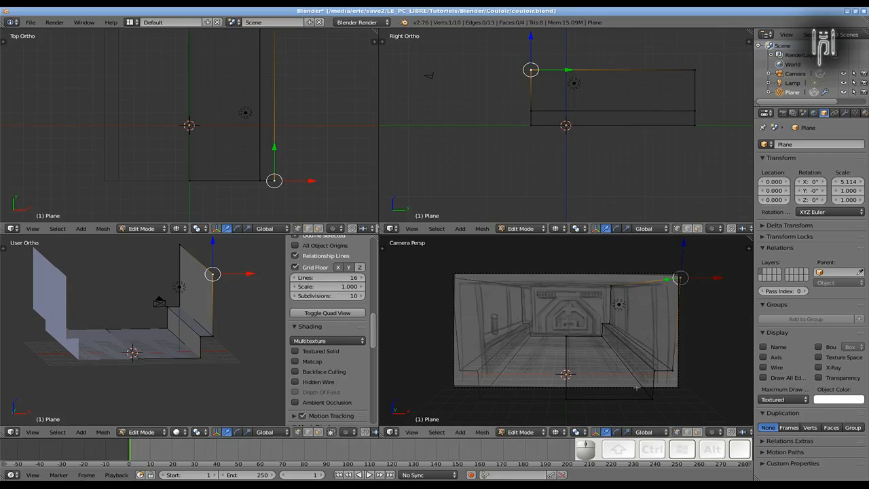
scroll(641, 353, up, 2)
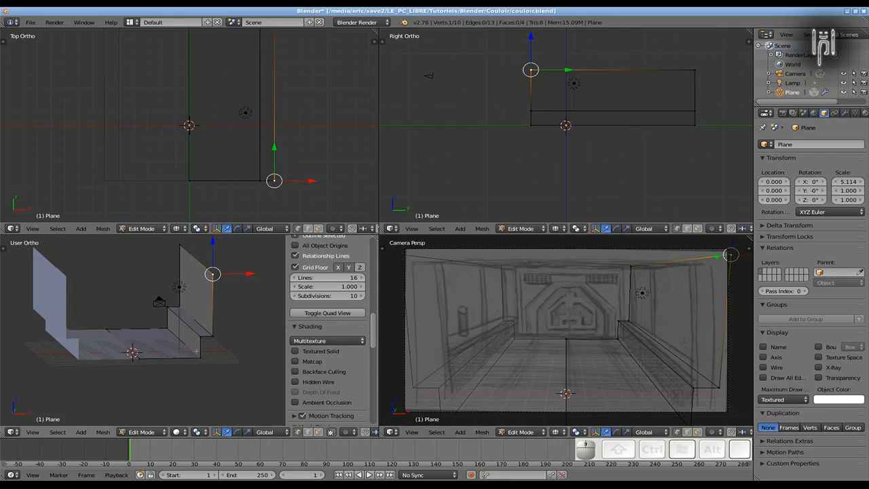
scroll(161, 321, down, 2)
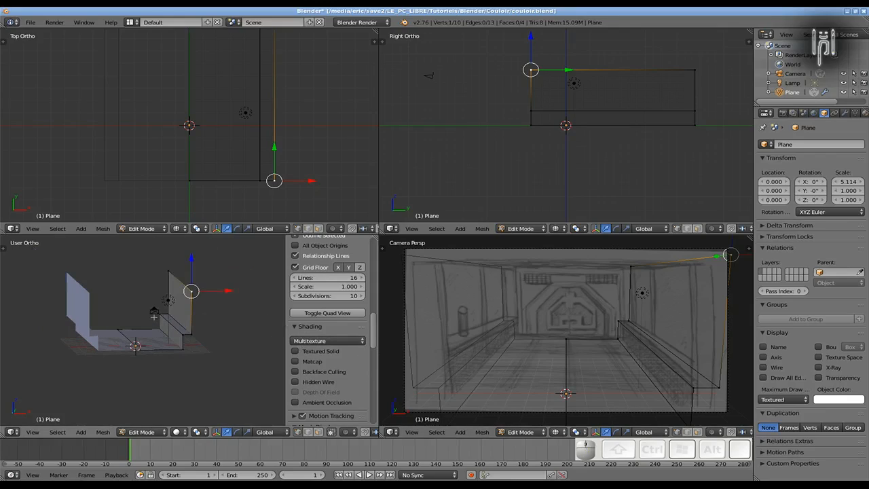
scroll(162, 321, up, 3)
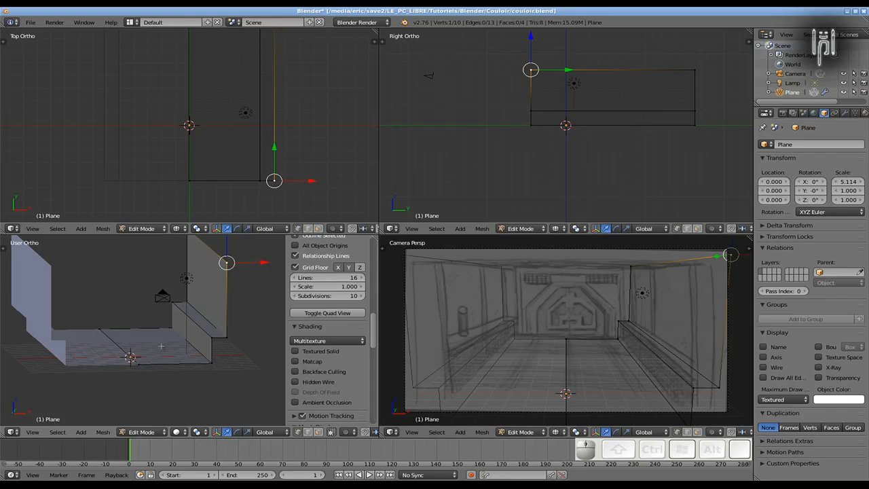
key(shift+a)
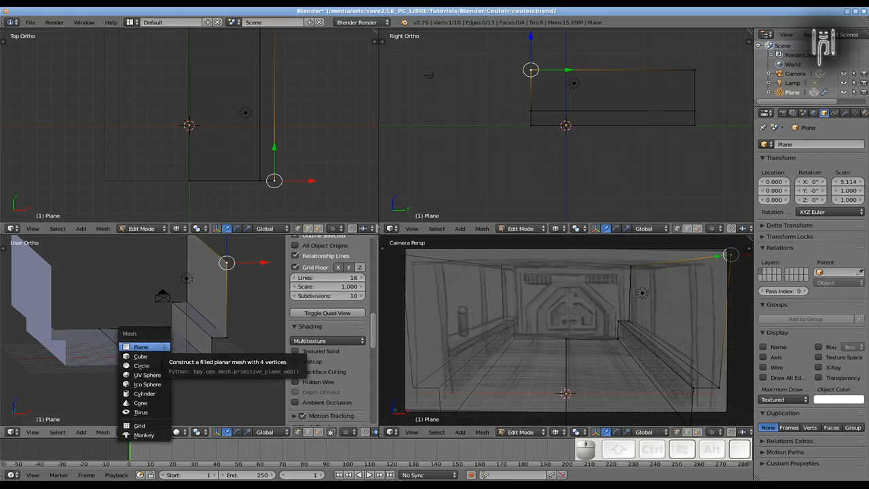
click(152, 356)
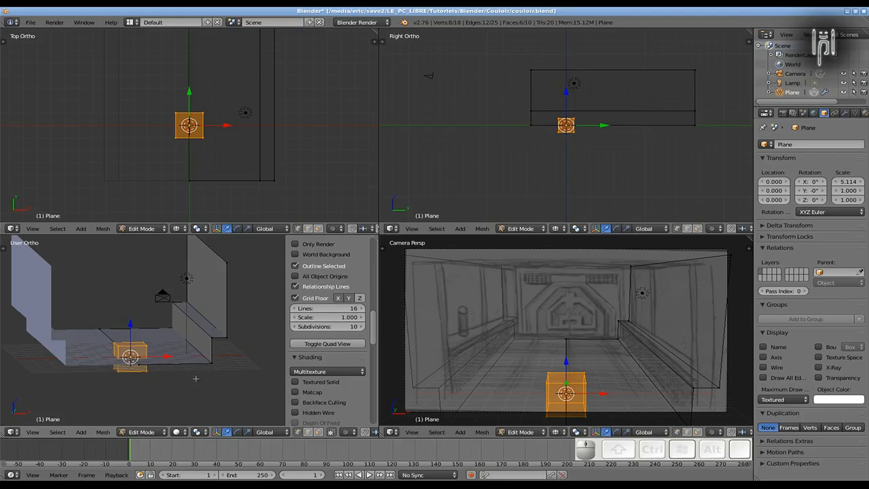
key(g)
key(x)
key(ctrl)
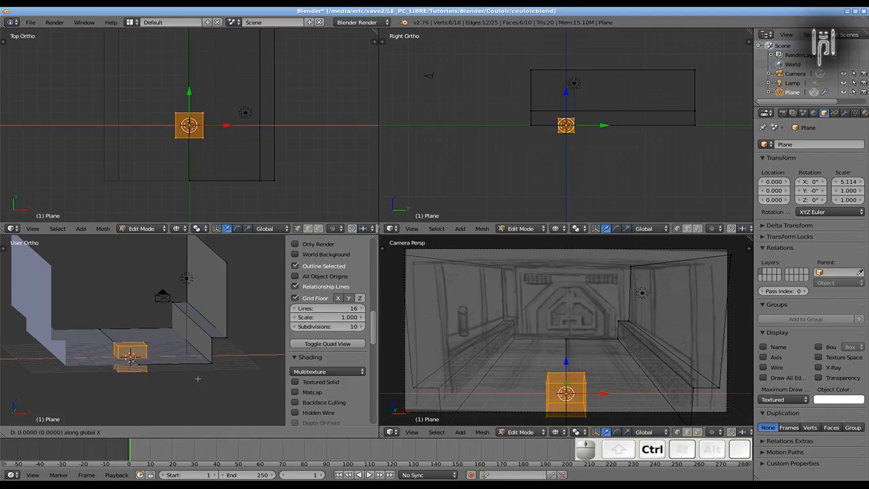
mouse_move(222, 384)
key(Escape)
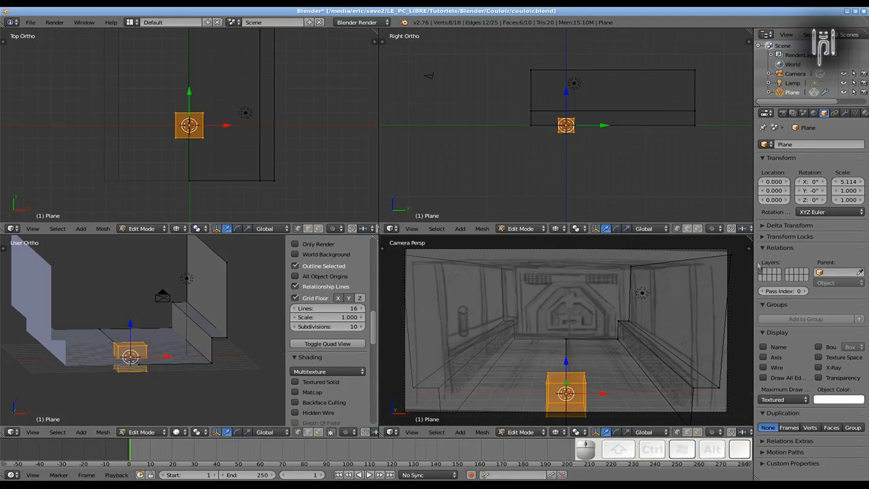
- Disable Clipping on the Mirror modifier and move the cube along X, with snapping, onto the right half of the floor
click(845, 113)
click(793, 208)
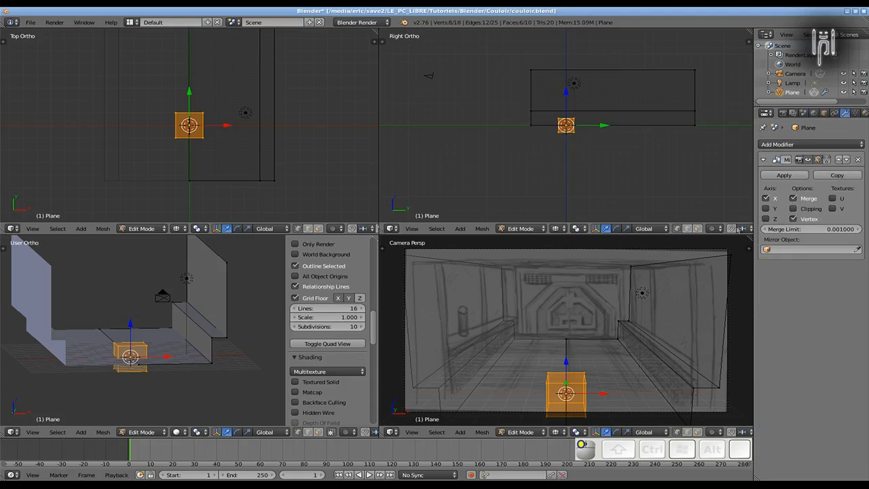
key(g)
key(x)
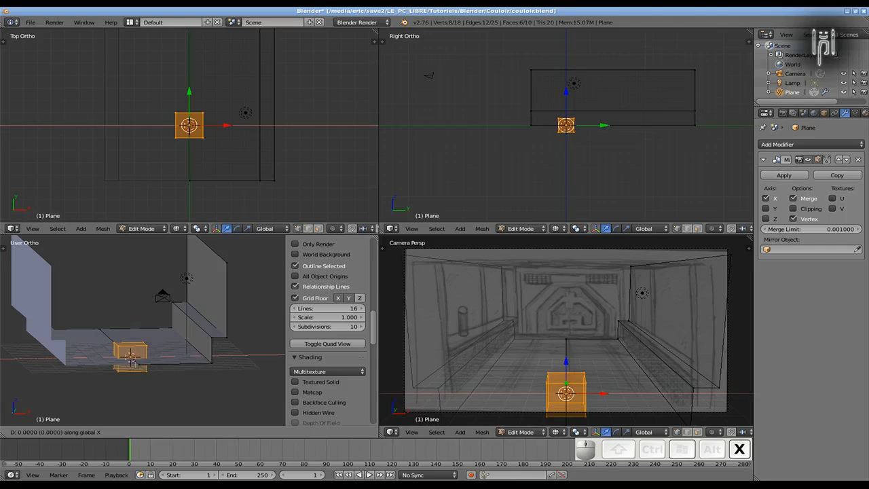
key(ctrl)
click(170, 361)
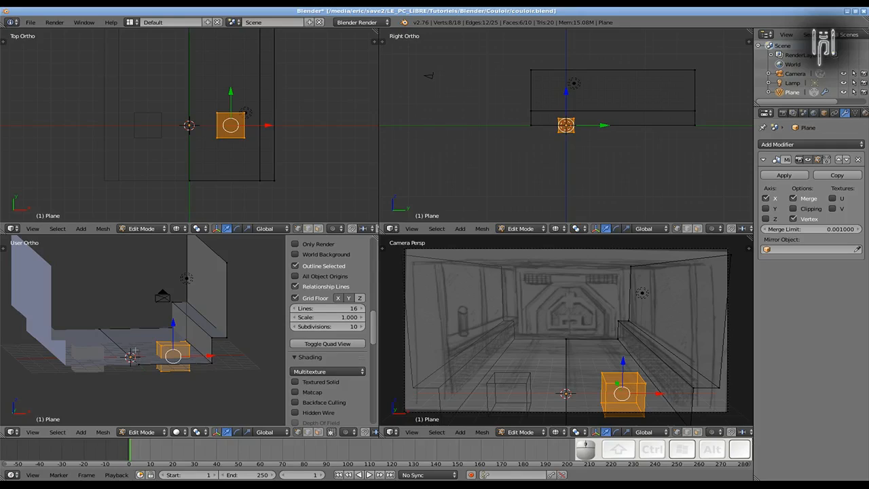
- Scale the cube by a factor of -0.1 along X in the front view to make a thin panel
key(KP_1)
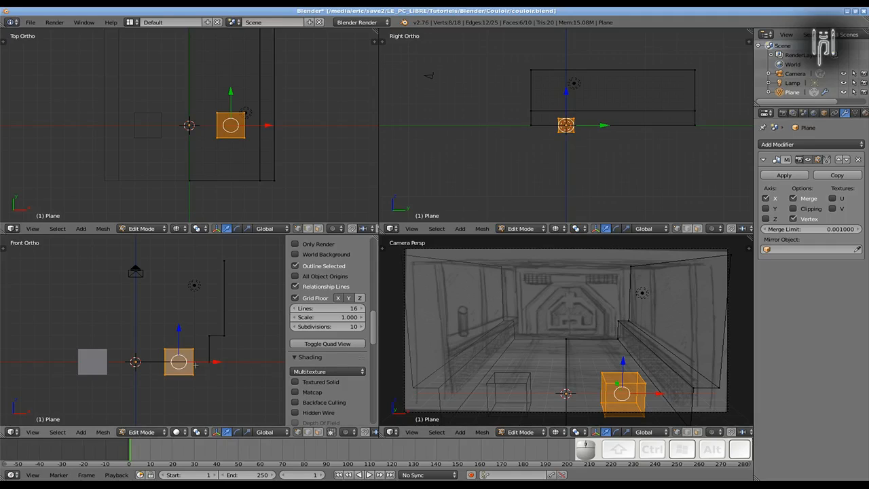
scroll(194, 365, up, 2)
shift+middle_drag(194, 365, 166, 340)
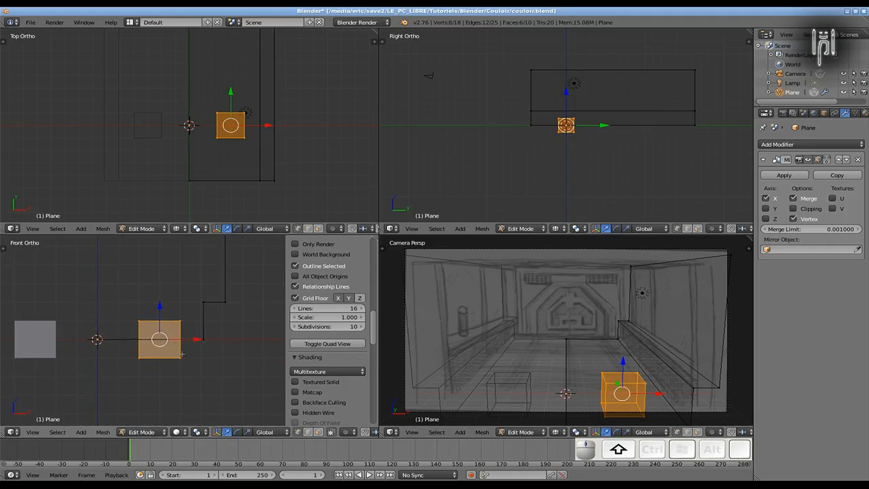
scroll(183, 356, up, 1)
key(s)
key(x)
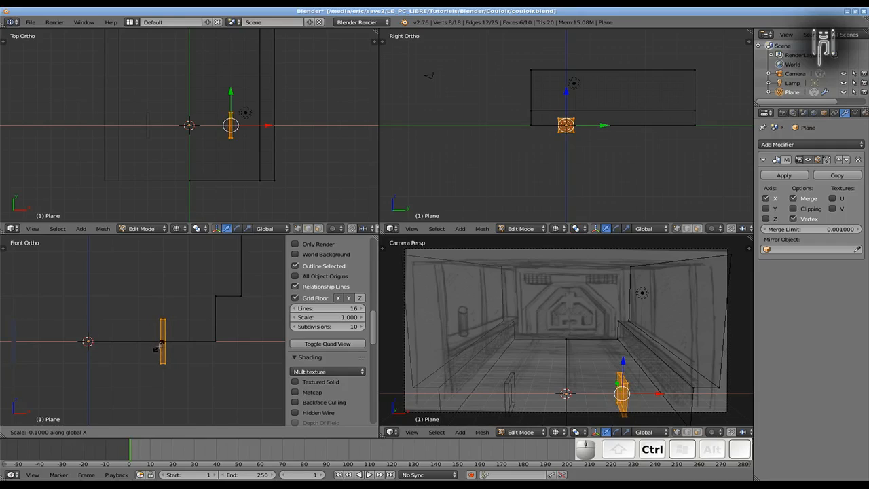
click(157, 346)
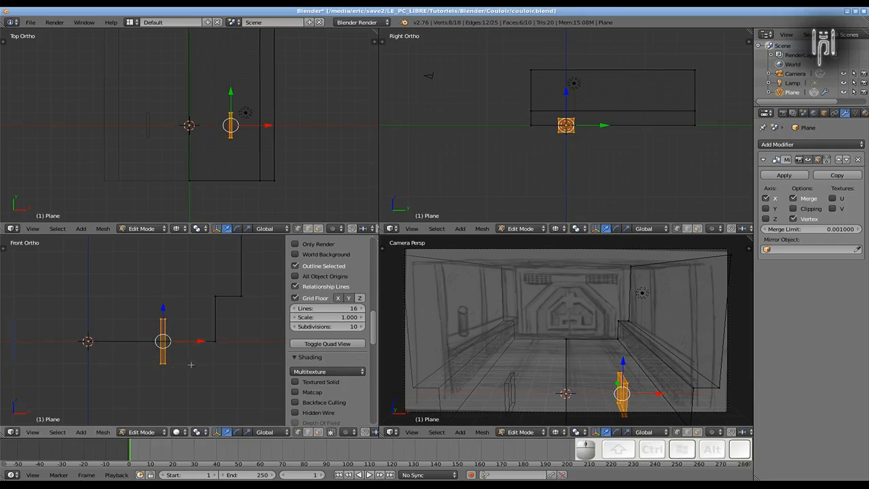
- Move the thin panel 3 units along X and 4 units along Z, with snapping, to the inner side of the right wall
scroll(193, 366, up, 3)
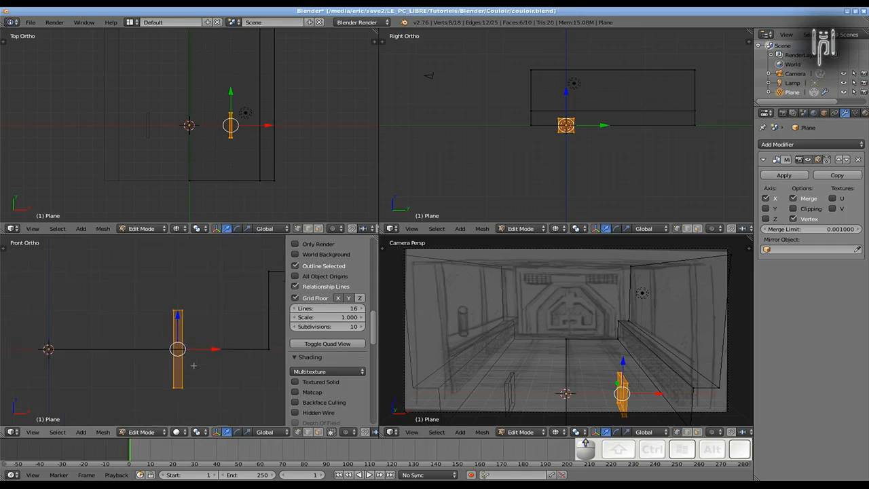
scroll(192, 367, down, 4)
scroll(193, 367, down, 2)
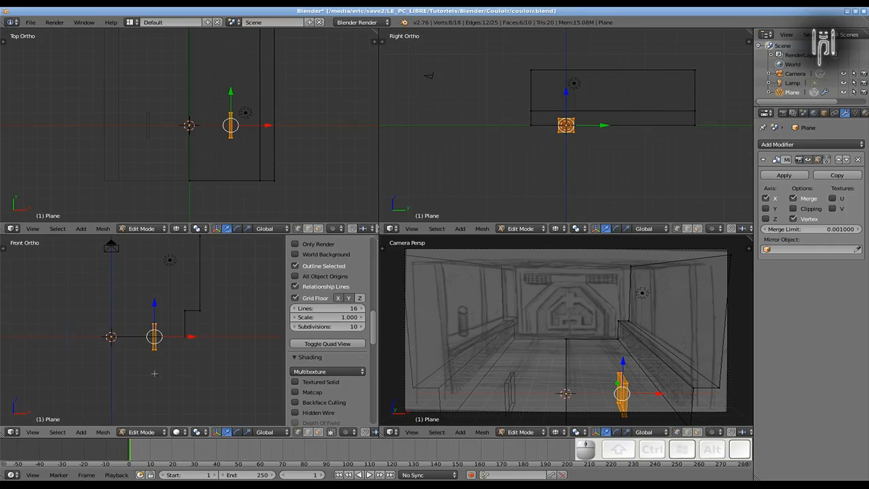
key(g)
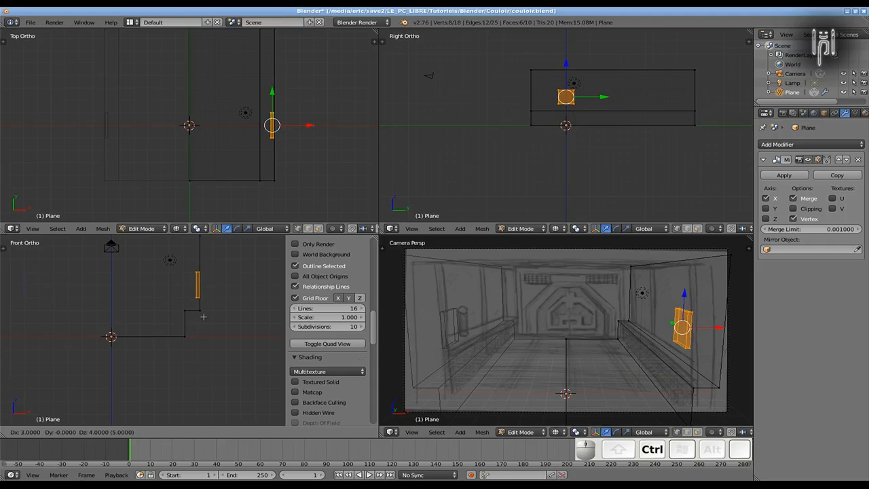
click(203, 316)
scroll(188, 326, up, 2)
shift+middle_drag(188, 326, 87, 395)
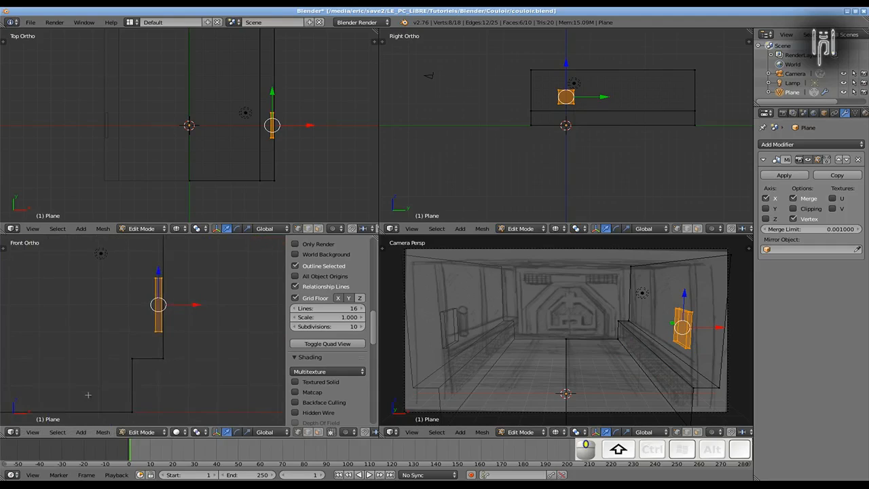
scroll(88, 394, up, 4)
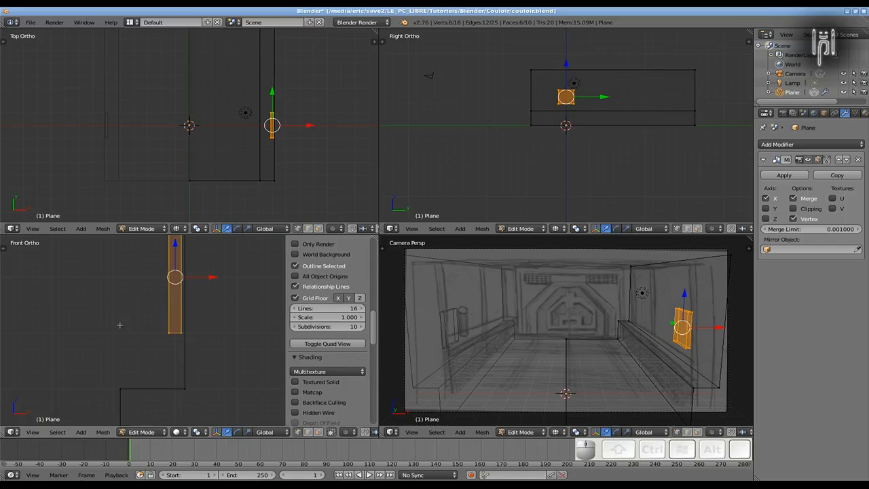
- Lower the thin panel along Z, with snapping, until it rests on the ledge of the right wall
key(g)
key(z)
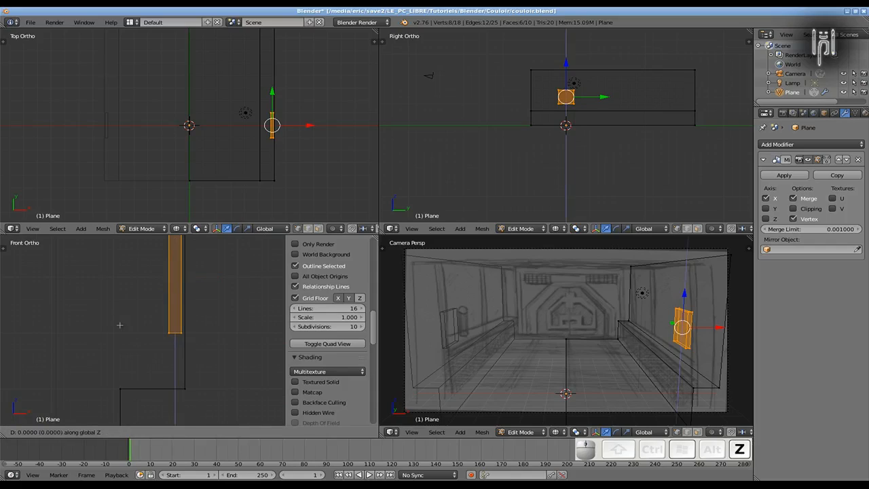
click(123, 378)
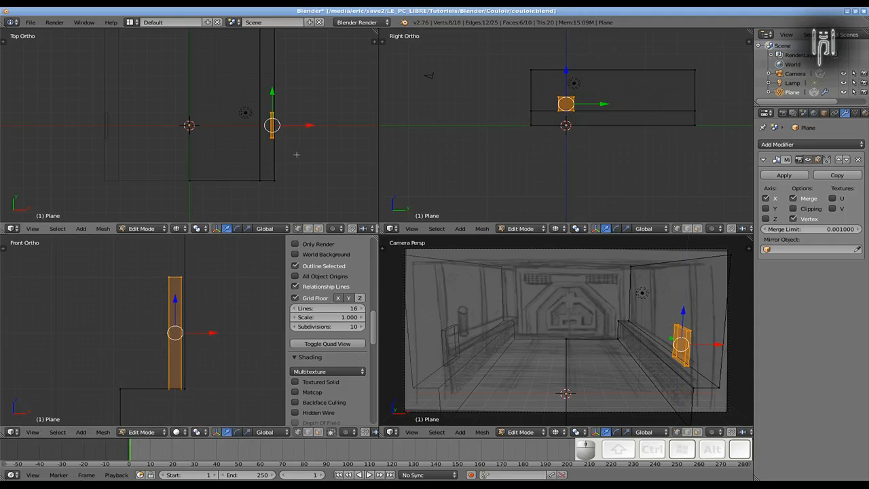
- Scale the panel by a factor of 0.1 along Y, with snapping, to turn it into a narrow post
key(s)
key(y)
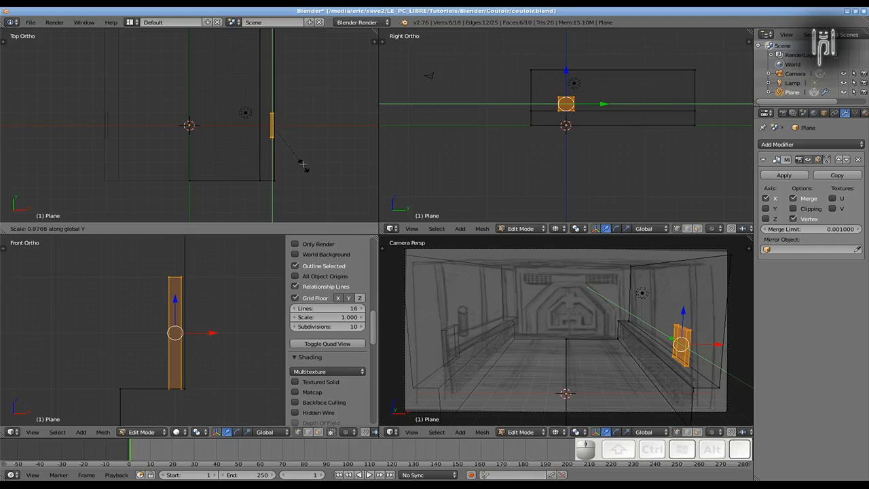
key(ctrl)
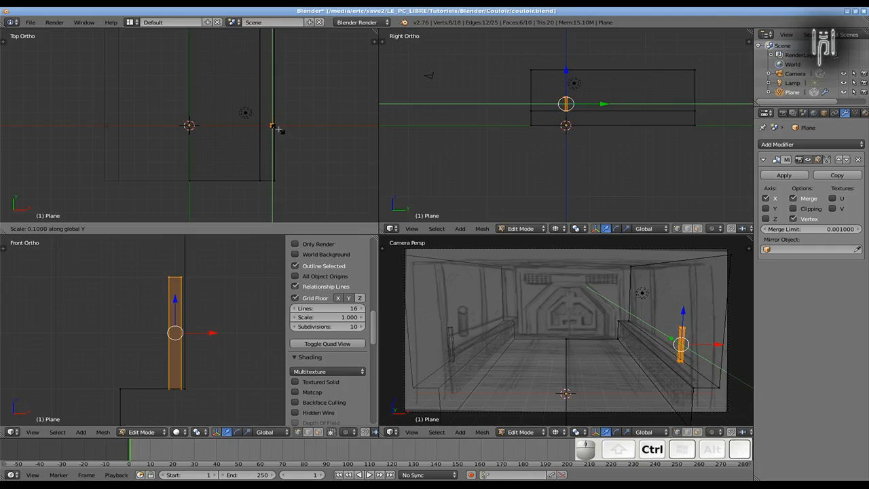
click(277, 129)
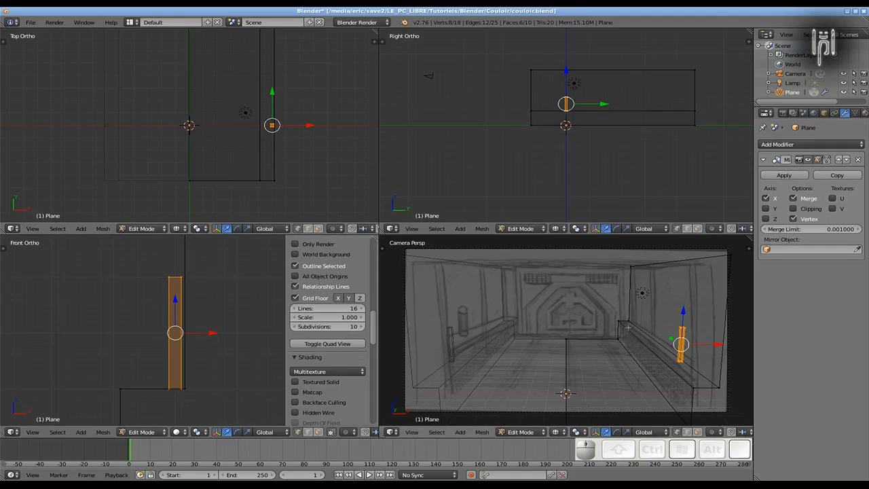
shift+scroll(291, 163, up, 5)
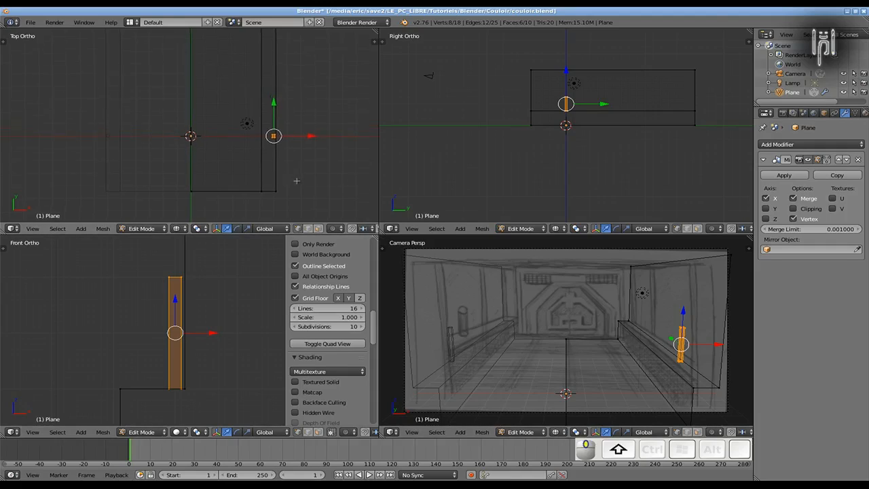
scroll(297, 77, down, 4)
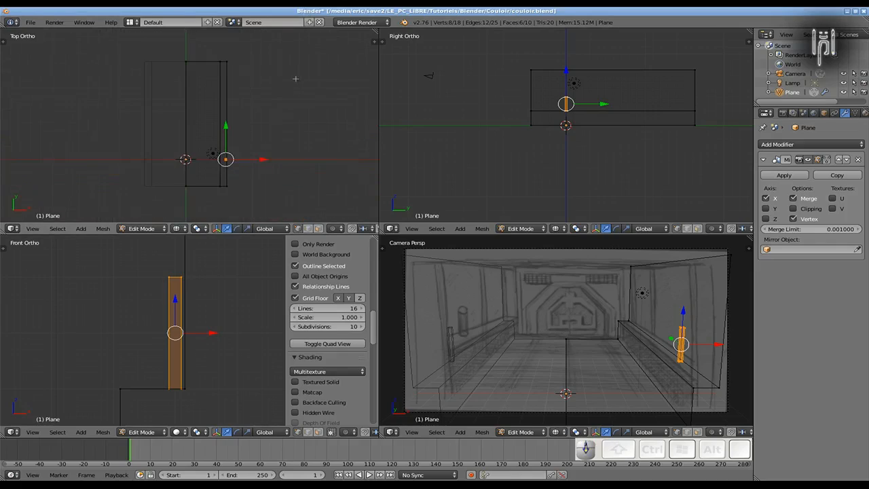
shift+scroll(299, 112, up, 2)
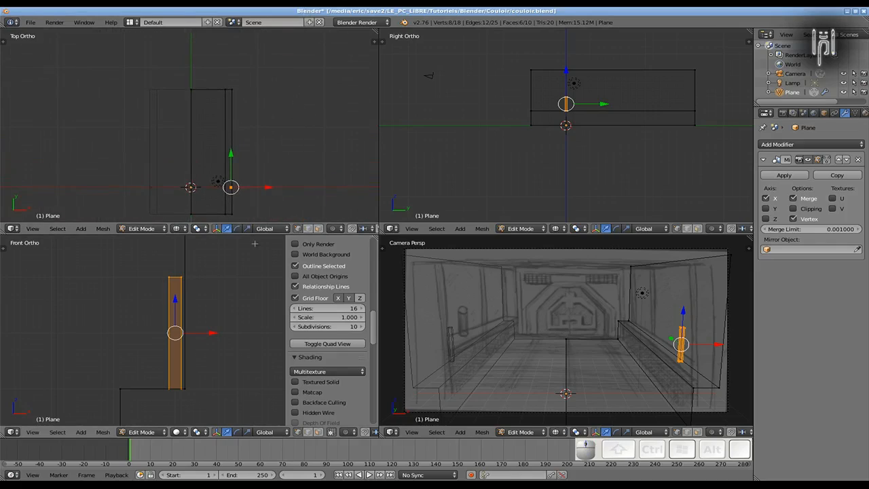
key(g)
key(y)
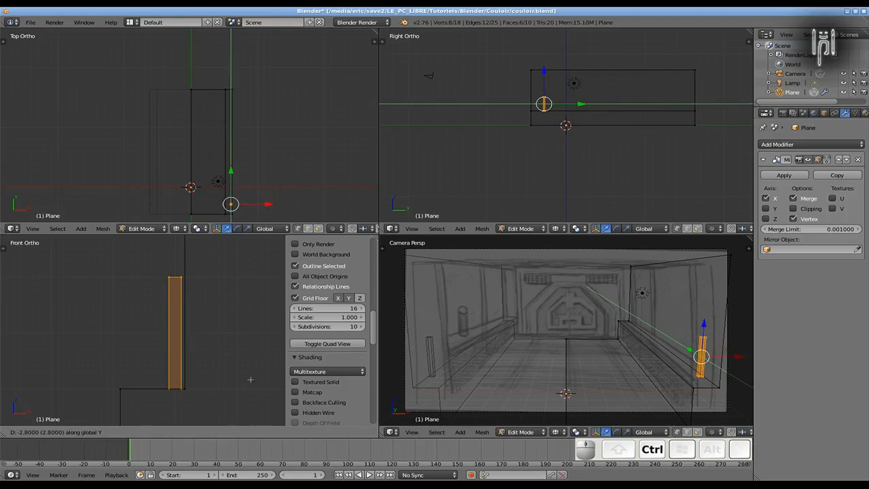
key(Escape)
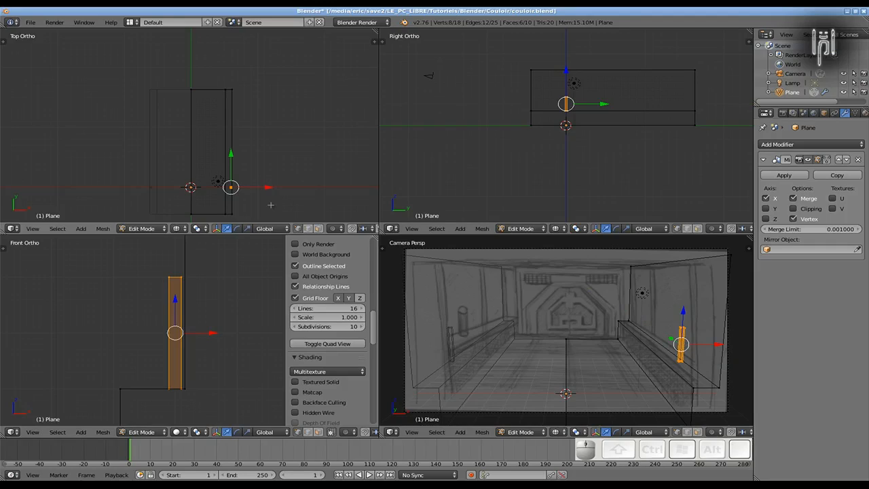
- Move the post 15 units along Y, with snapping, toward the far end of the corridor
key(g)
key(y)
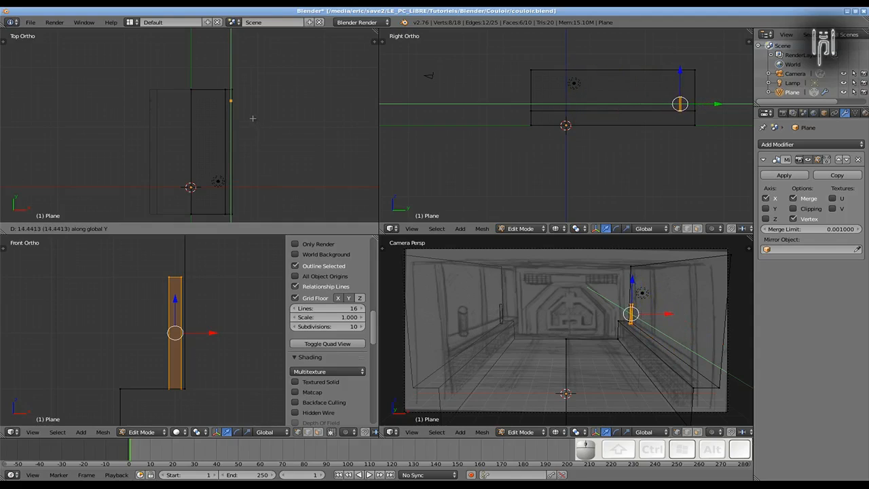
key(ctrl)
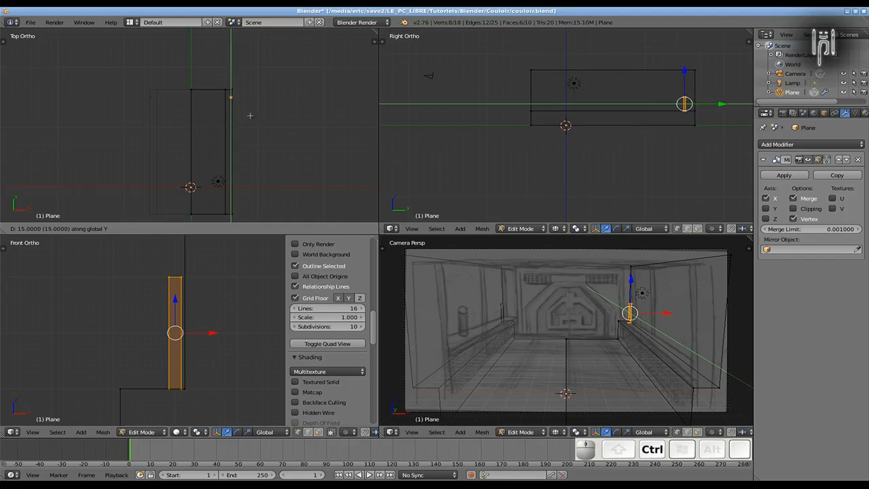
click(250, 115)
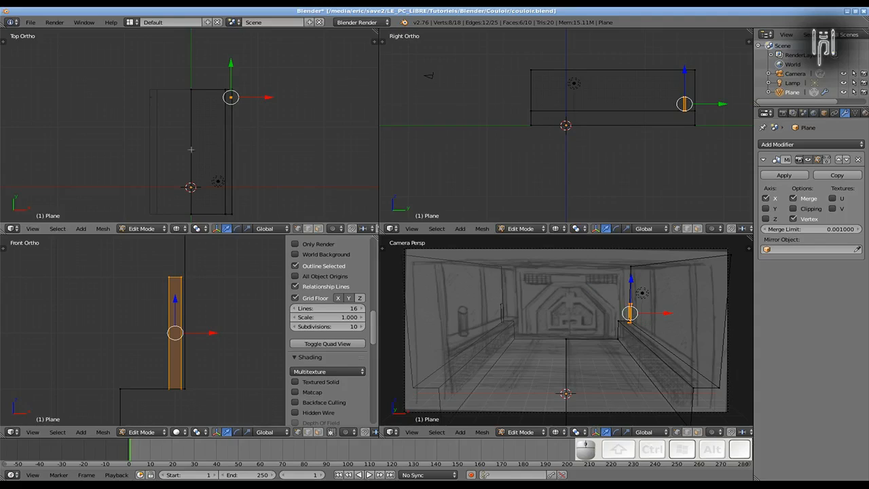
- Try repeating the last move on the post and undo it
key(shift+r)
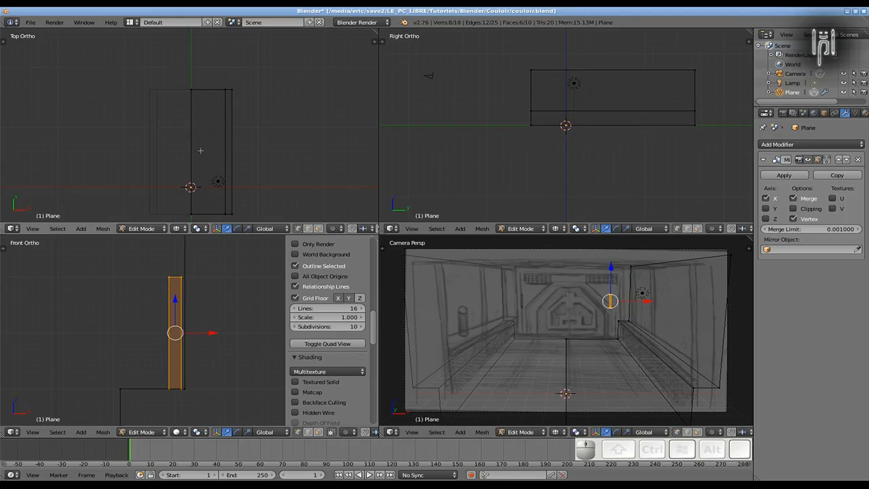
key(Escape)
scroll(219, 154, down, 4)
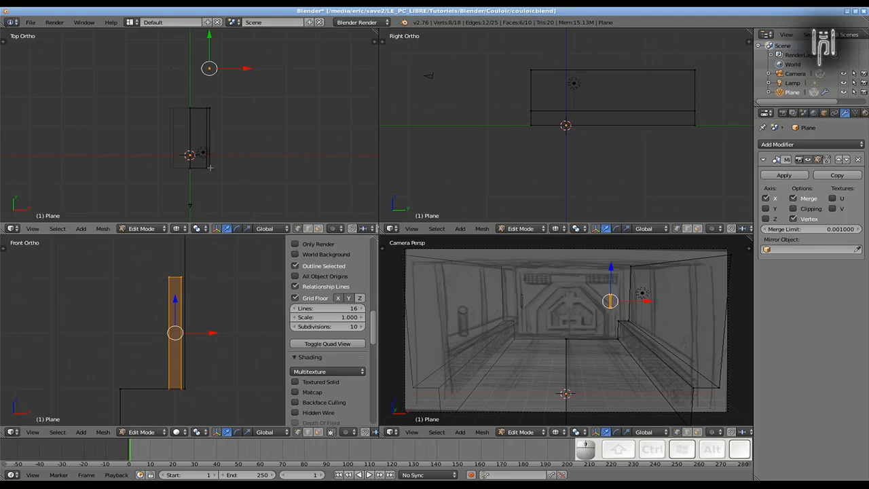
scroll(210, 167, up, 1)
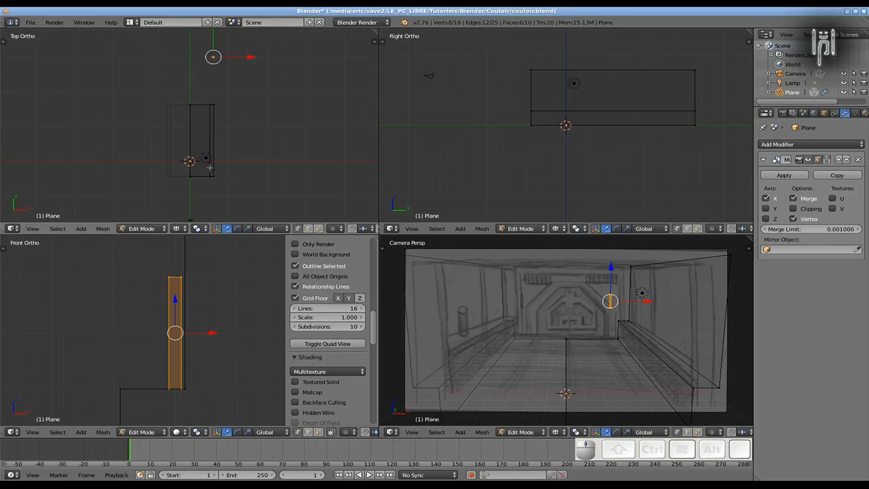
key(ctrl+z)
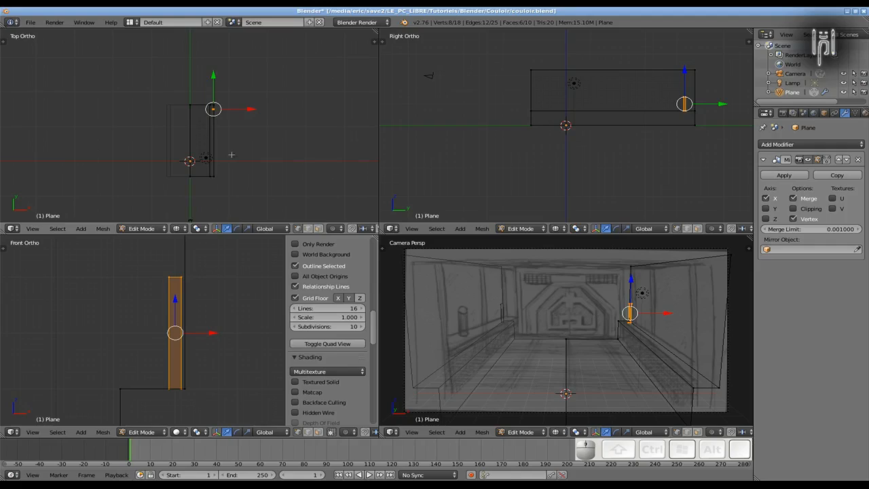
- Duplicate the post and place the copy -7 units along Y with snapping
key(shift)
key(shift+d)
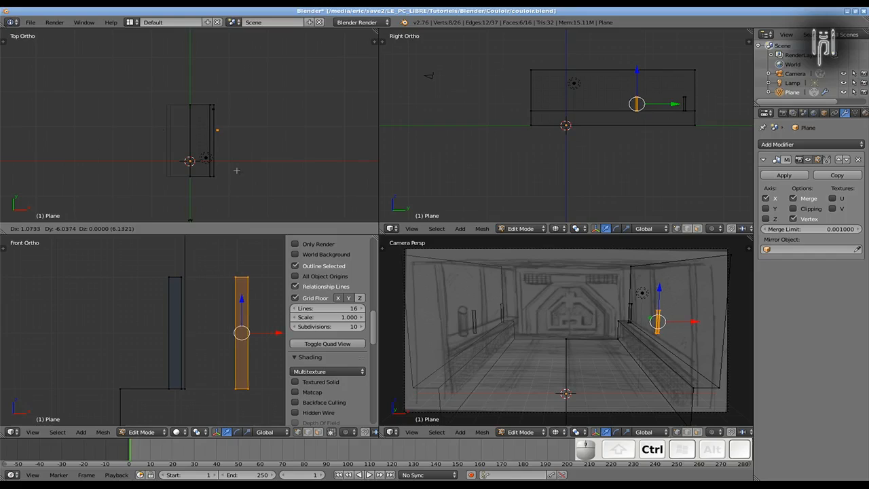
key(y)
key(ctrl)
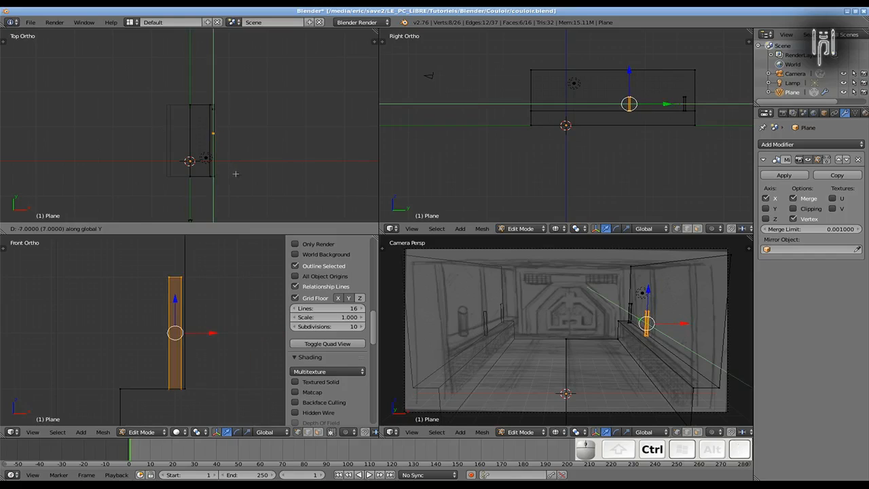
click(236, 174)
- In a maximized top view, duplicate the second post -7 units along Y, and return to the four-view layout
scroll(224, 156, up, 5)
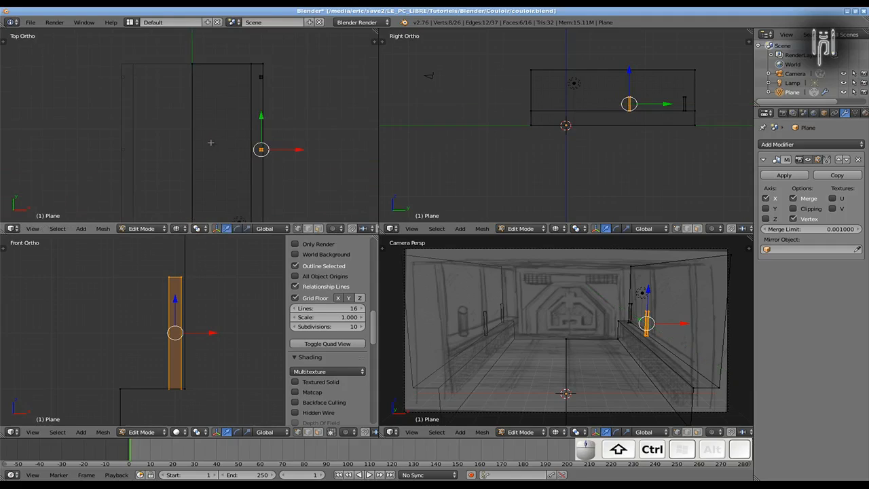
key(ctrl+Down)
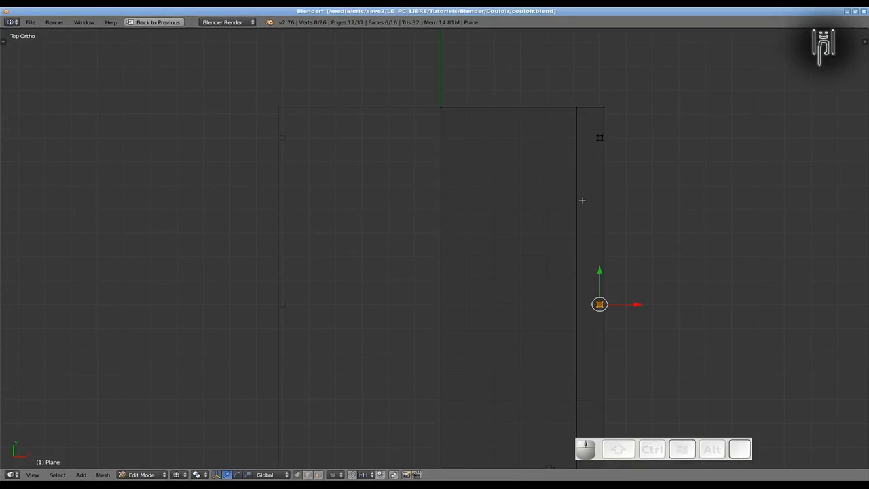
shift+middle_drag(489, 270, 381, 126)
scroll(380, 151, down, 2)
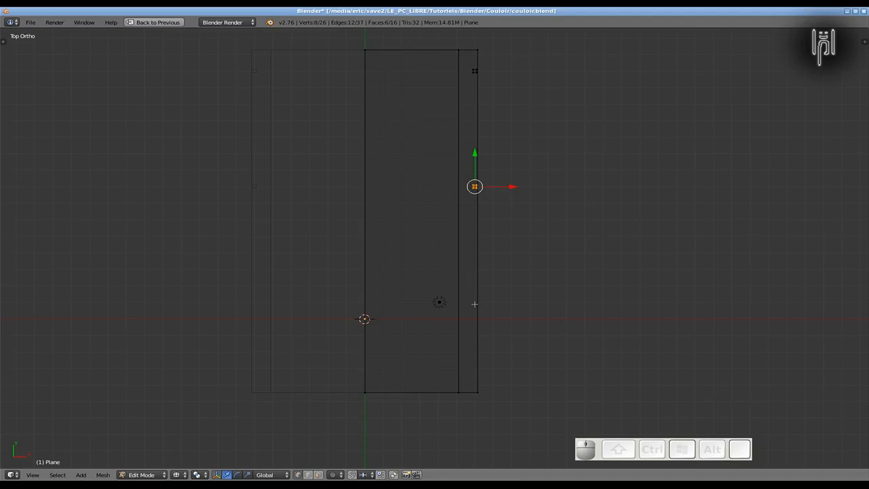
key(shift)
key(shift+d)
key(ctrl)
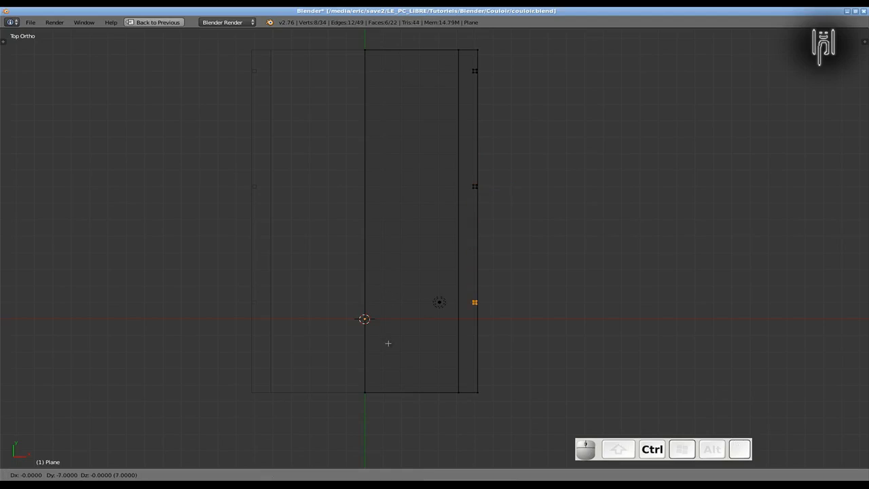
ctrl+click(389, 343)
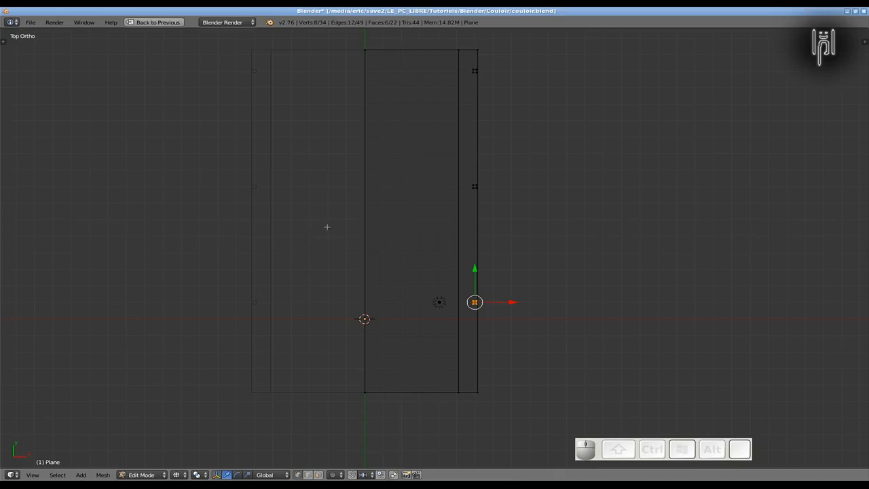
key(ctrl+Down)
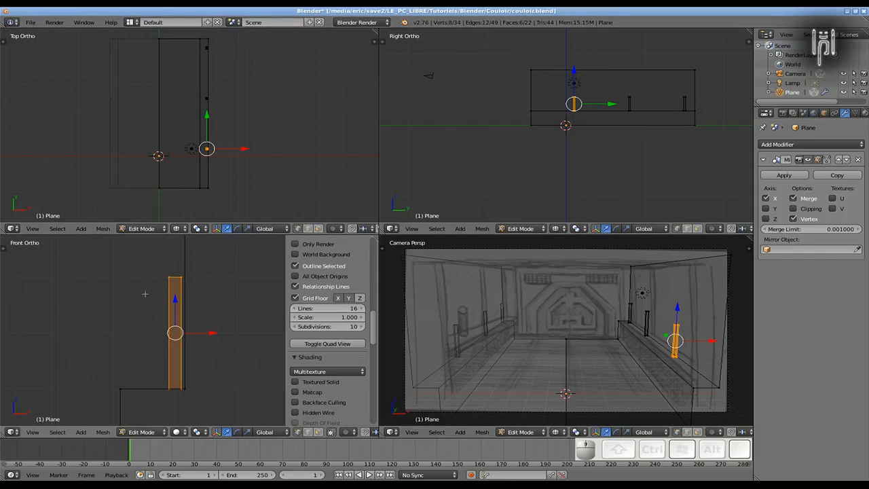
- Box-select the top vertices of all three posts in the front view and raise them along Z, with snapping, to the top of the wall
scroll(145, 294, down, 4)
key(a)
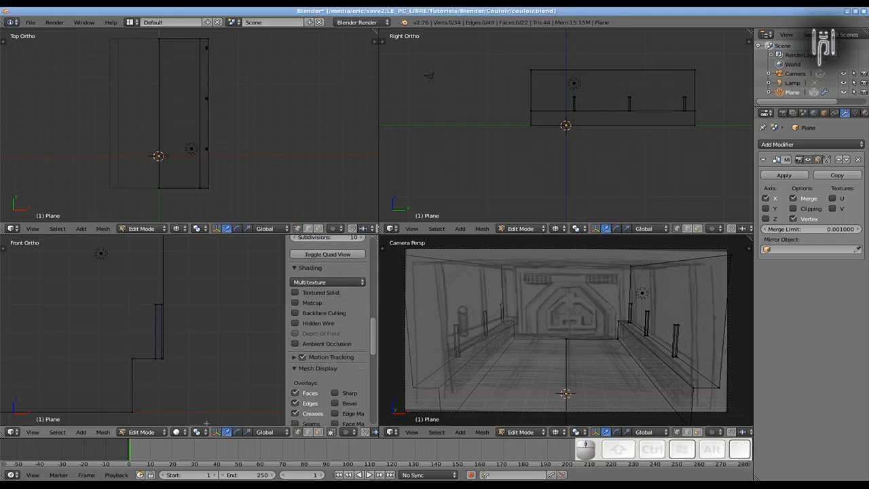
scroll(224, 435, down, 2)
scroll(224, 435, down, 3)
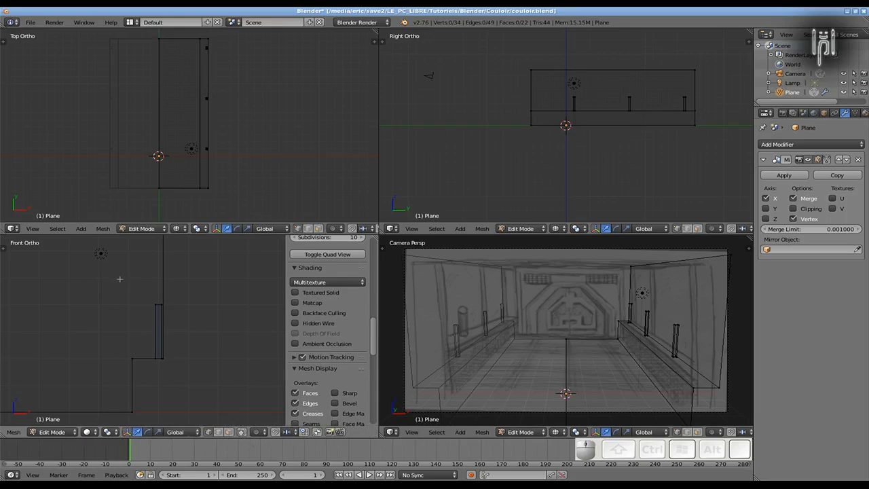
key(b)
drag(127, 299, 176, 315)
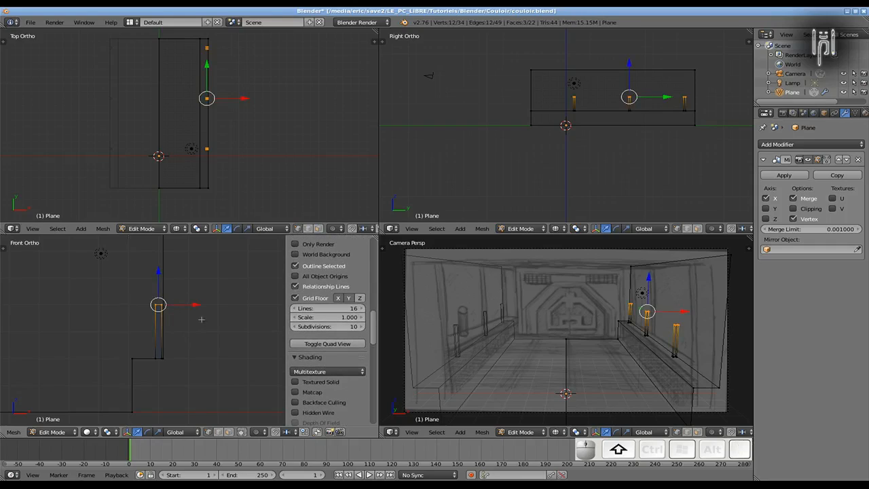
shift+middle_drag(201, 322, 202, 375)
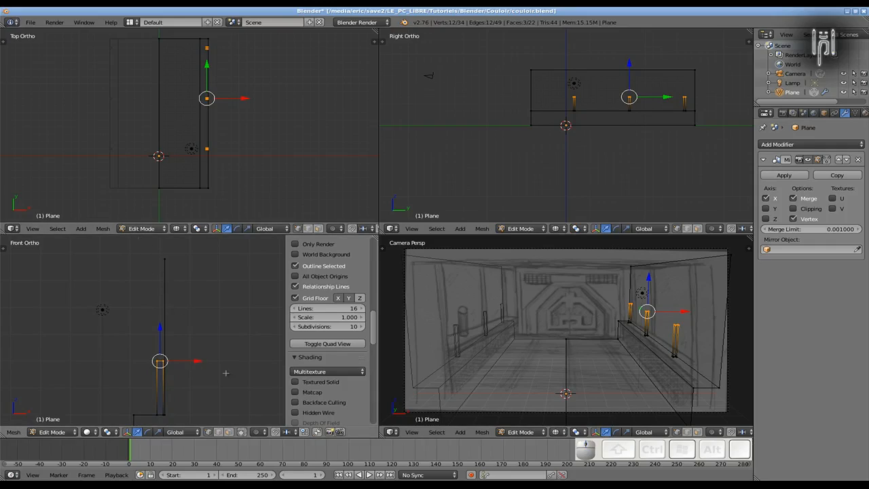
key(g)
key(z)
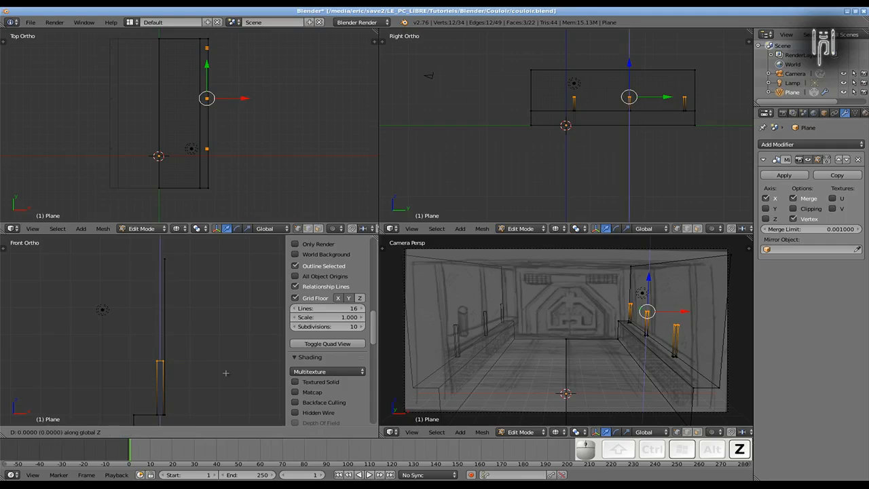
key(ctrl)
ctrl+click(206, 268)
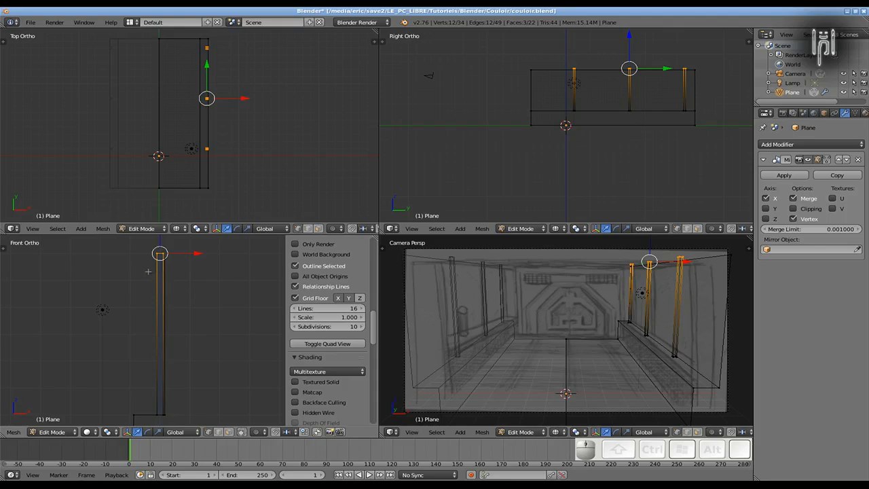
- Box-select the wall's top edge in the front view and raise it along Z, with snapping, towards the post tops
key(a)
key(n)
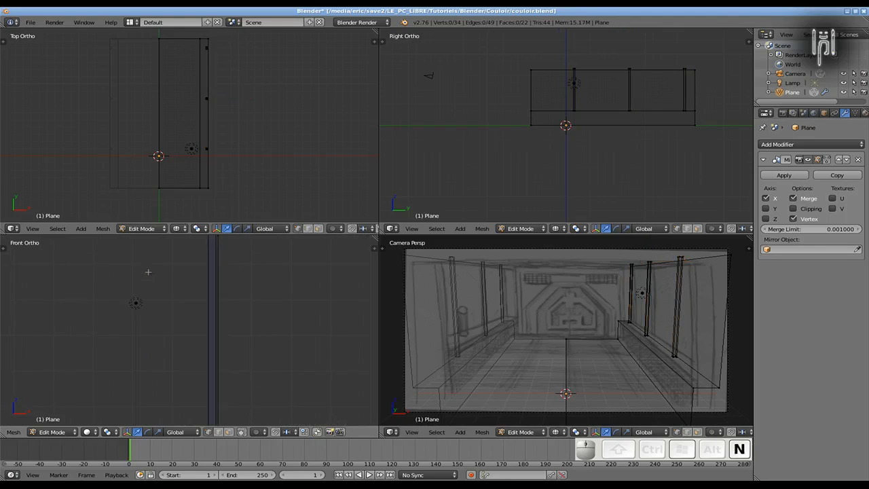
shift+middle_drag(184, 269, 160, 356)
key(b)
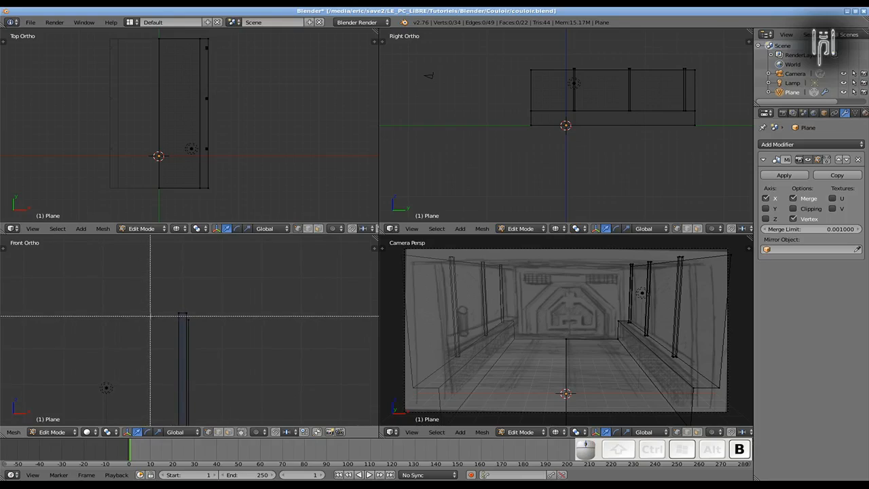
drag(150, 314, 223, 357)
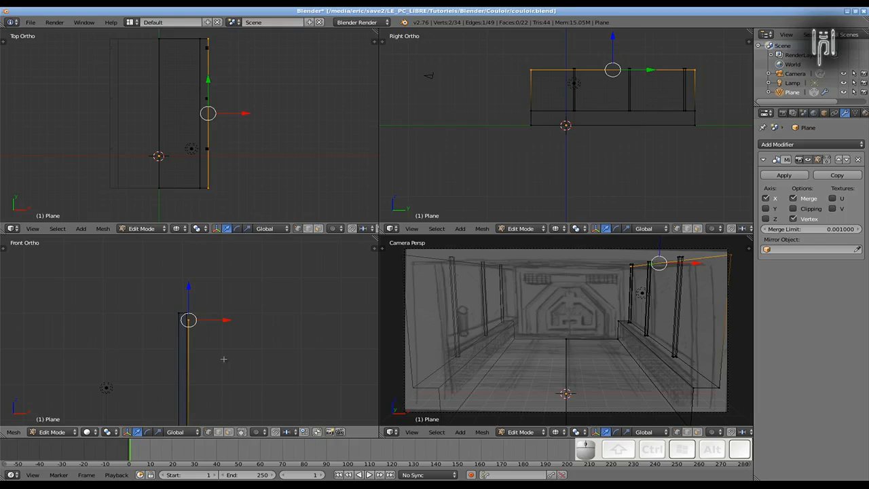
key(g)
key(z)
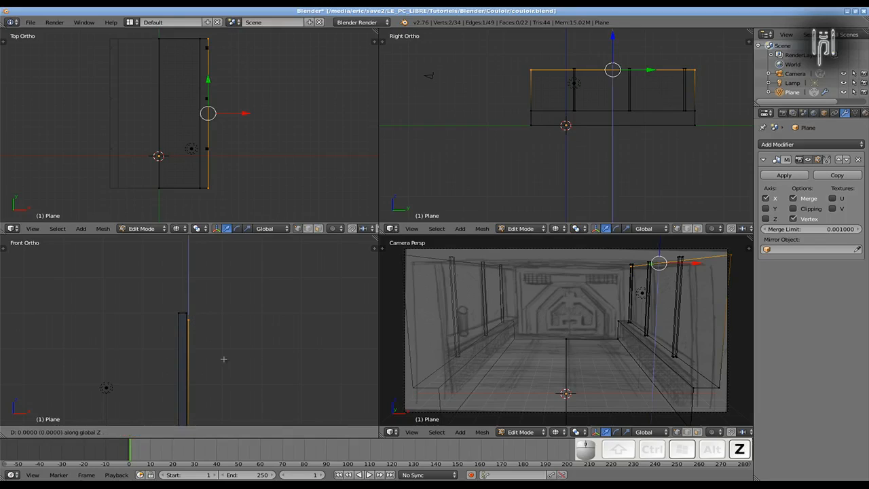
click(220, 353)
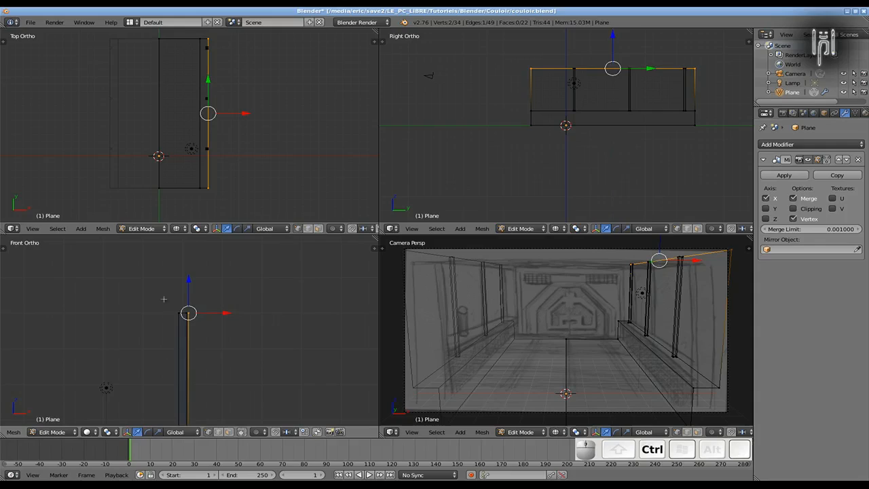
- Lower the wall's top edge slightly along Z, with fine snapping, to line it up with the post tops
scroll(163, 299, up, 6)
scroll(157, 294, up, 3)
shift+middle_drag(157, 292, 223, 371)
scroll(218, 329, up, 5)
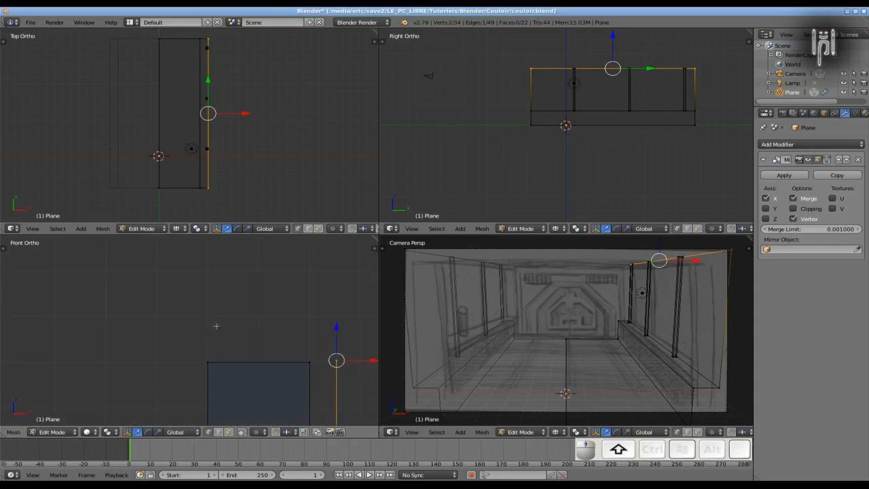
shift+middle_drag(217, 327, 77, 262)
scroll(142, 309, up, 5)
shift+middle_drag(153, 310, 171, 367)
scroll(183, 337, up, 4)
shift+middle_drag(184, 326, 163, 369)
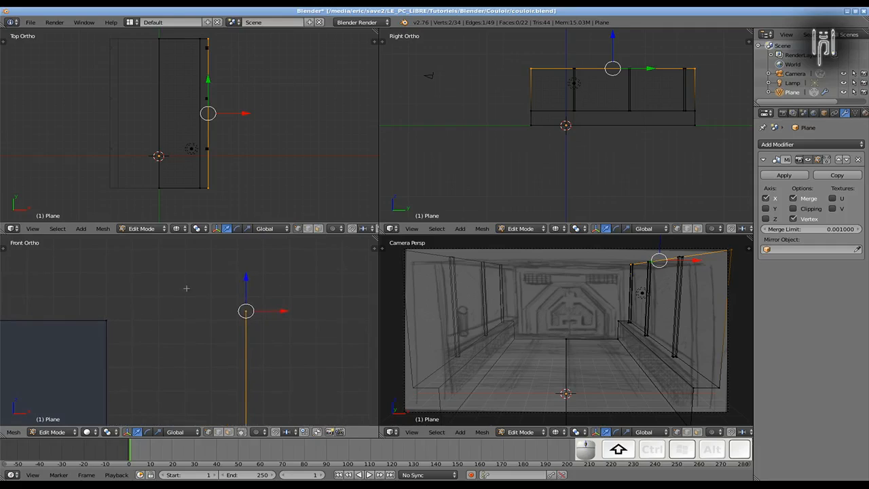
key(g)
key(z)
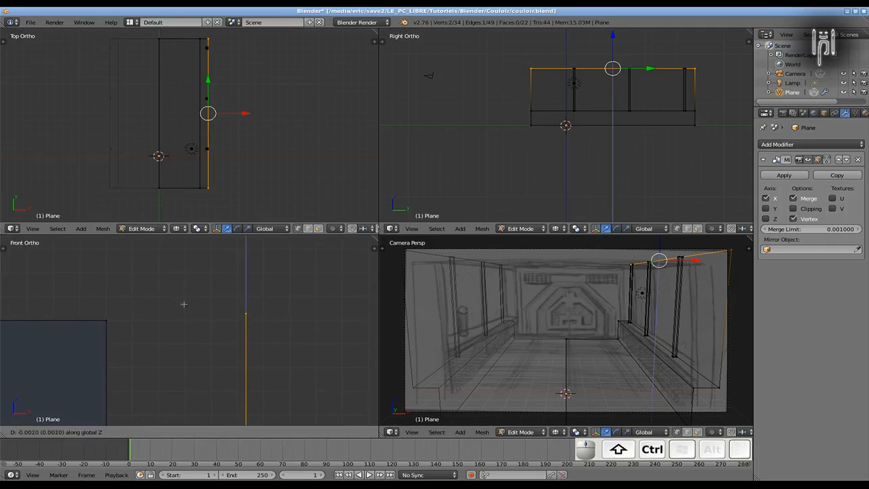
click(182, 359)
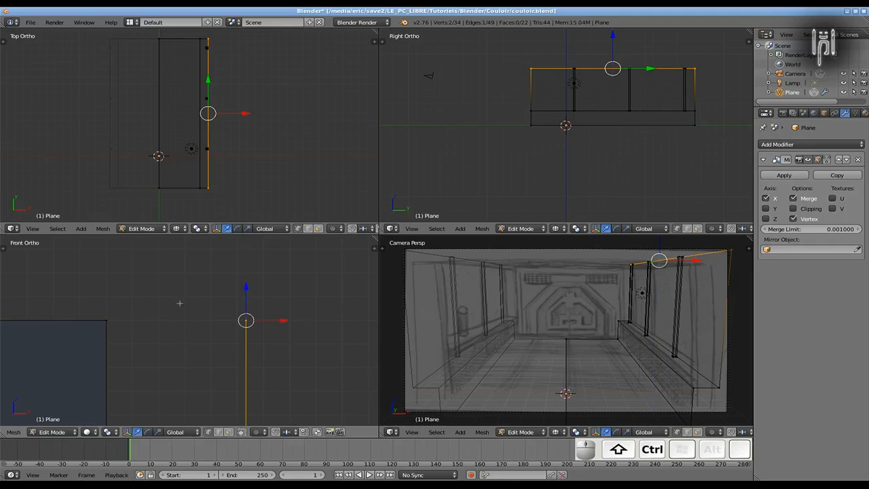
scroll(179, 300, down, 5)
scroll(178, 300, down, 2)
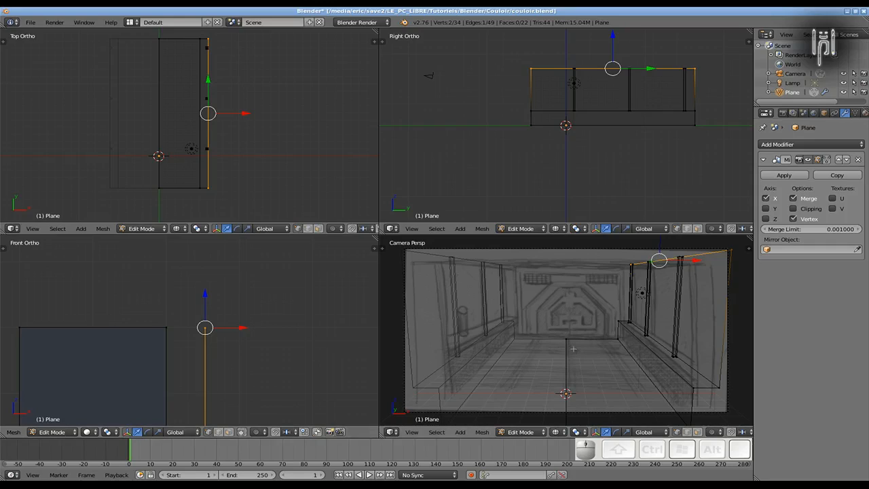
- Clear the selection and examine how the posts sit against the wall in the top and front views
key(a)
key(a)
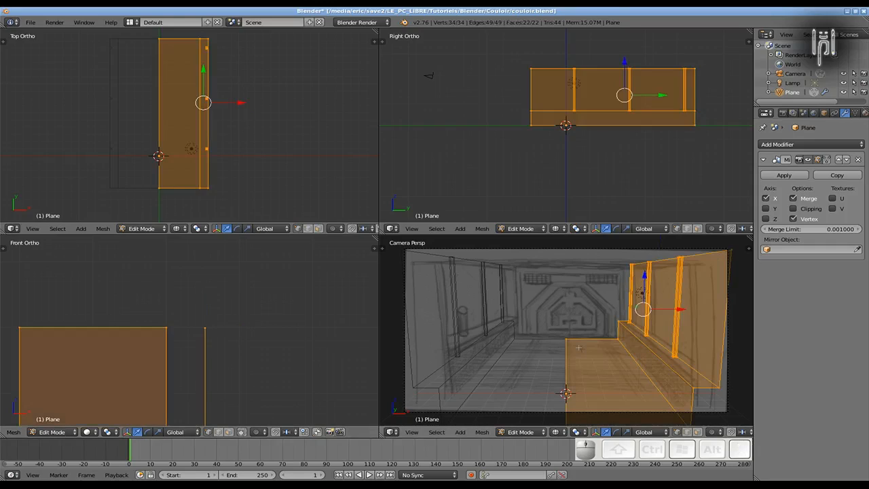
key(a)
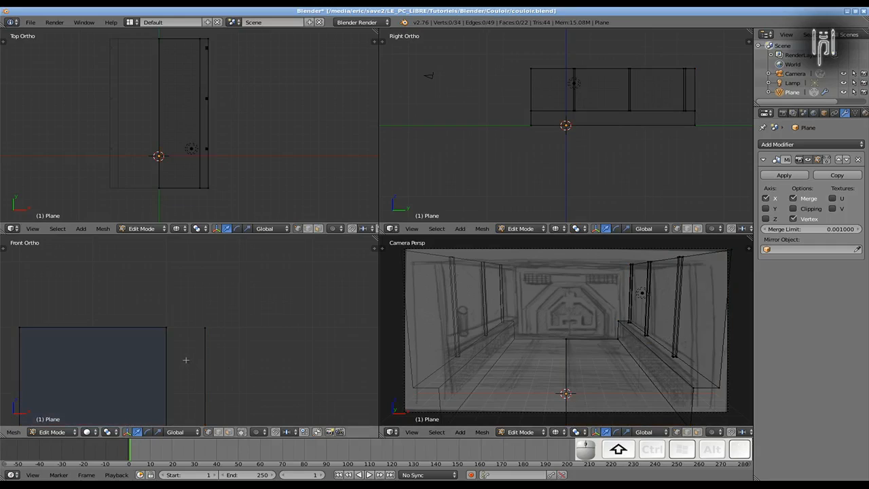
scroll(224, 110, up, 3)
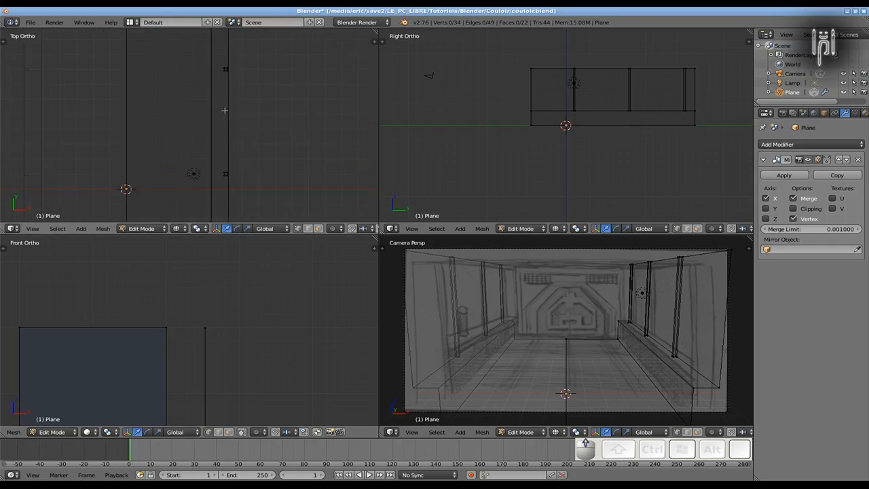
scroll(225, 110, up, 5)
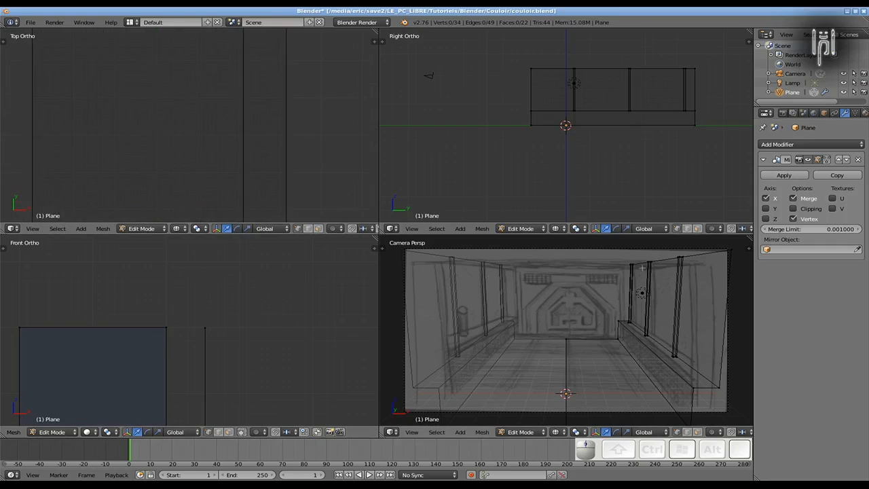
scroll(217, 315, down, 7)
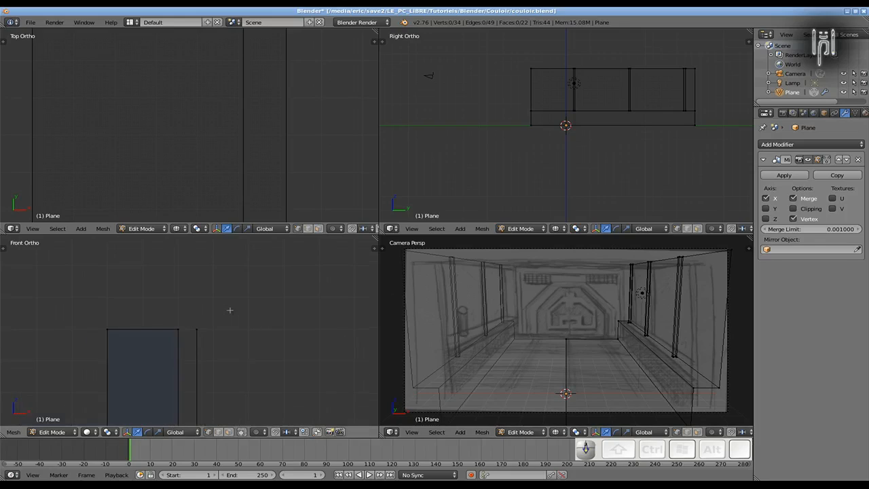
scroll(276, 170, down, 8)
shift+middle_drag(251, 149, 313, 175)
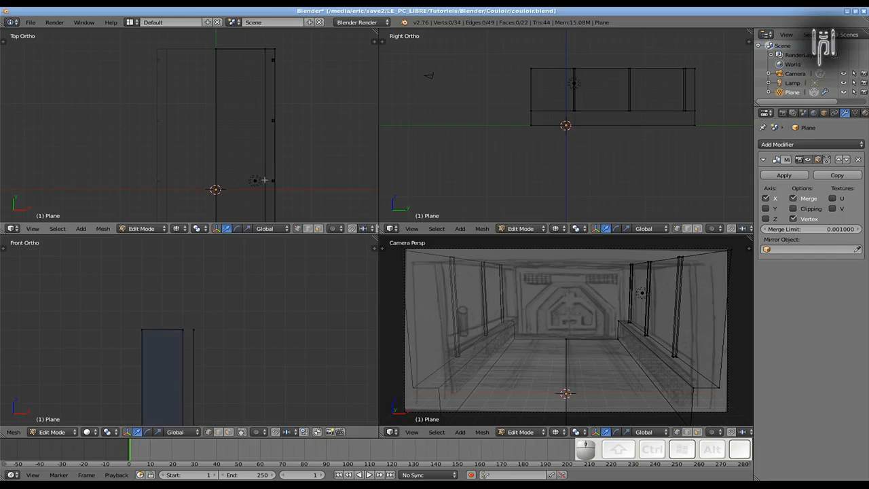
- Select the front and middle posts as linked geometry in the top view and delete their vertices
key(Tab)
key(Tab)
key(l)
key(l)
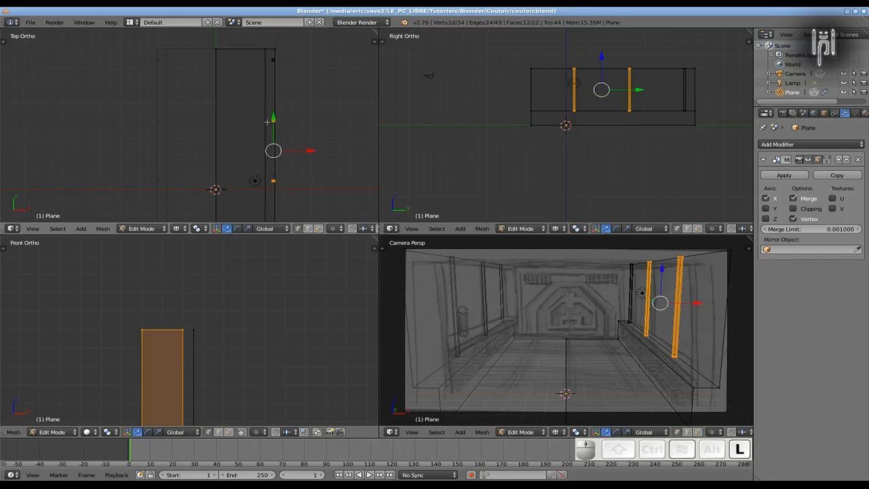
key(Delete)
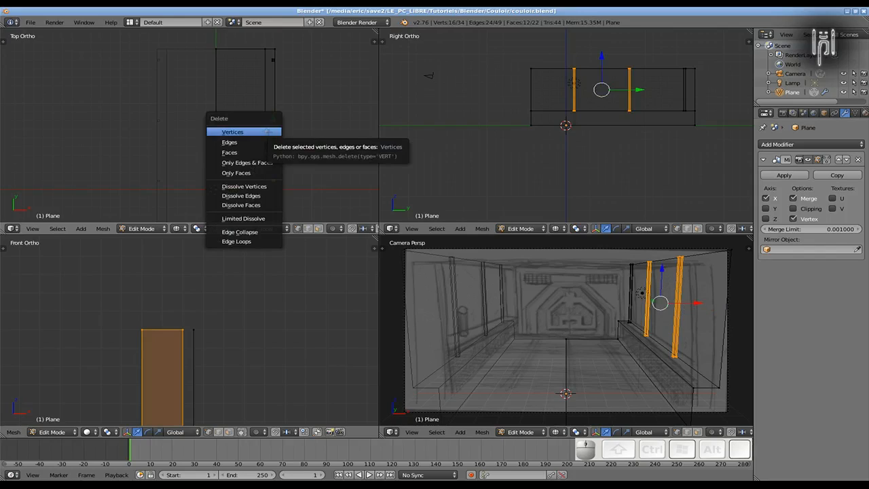
click(269, 131)
- Select the remaining rear post and examine the gap between its base and the wall in the front view
shift+middle_drag(256, 135, 263, 219)
scroll(280, 139, up, 5)
shift+middle_drag(292, 167, 145, 132)
key(l)
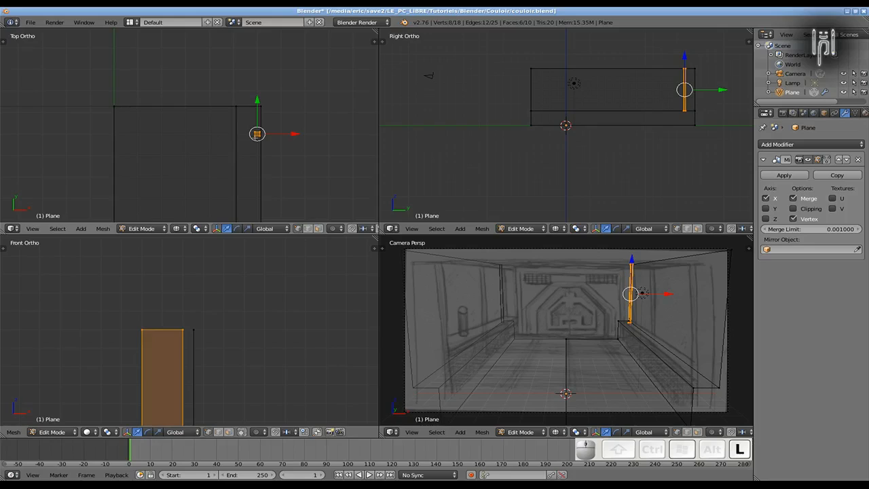
shift+middle_drag(219, 294, 260, 396)
shift+middle_drag(162, 408, 206, 306)
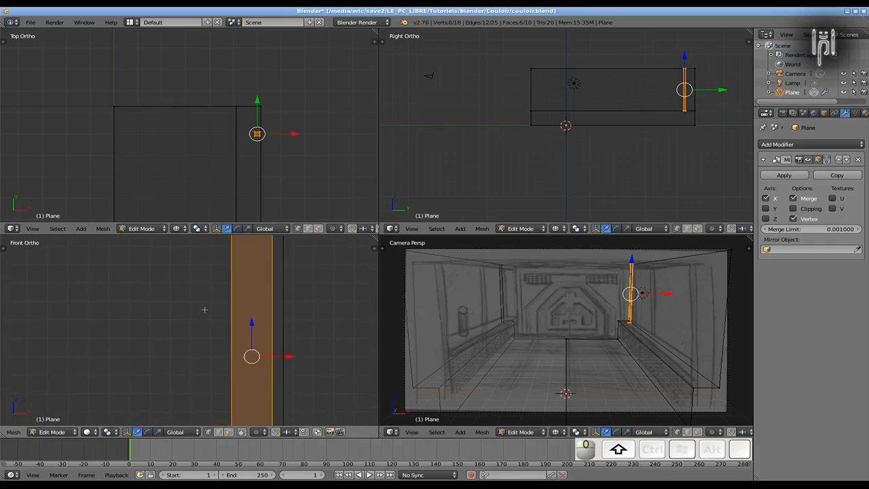
scroll(205, 388, down, 1)
scroll(205, 387, down, 9)
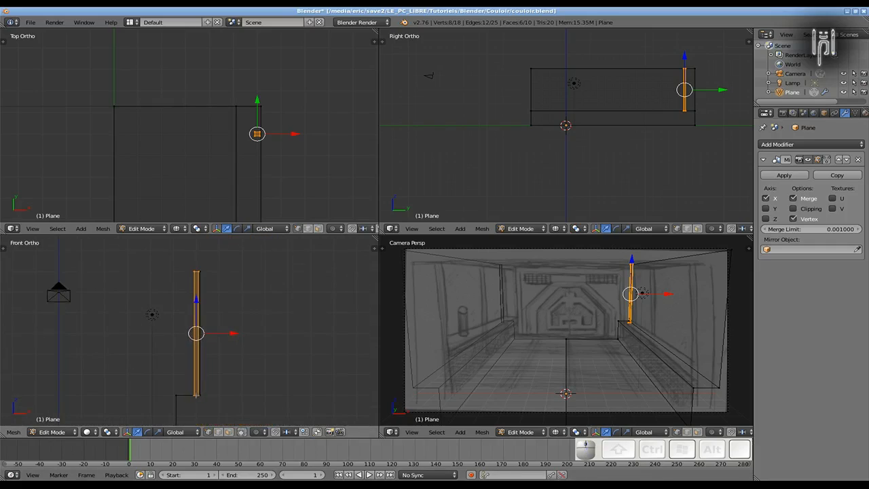
shift+middle_drag(179, 390, 171, 424)
scroll(230, 353, up, 4)
scroll(203, 185, up, 3)
scroll(170, 329, up, 4)
shift+middle_drag(190, 376, 153, 420)
scroll(206, 314, up, 3)
scroll(221, 307, up, 2)
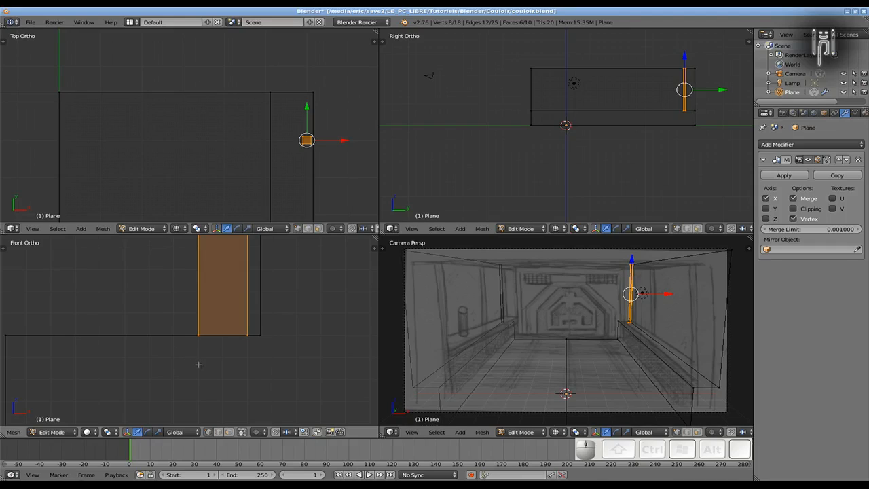
scroll(293, 359, down, 7)
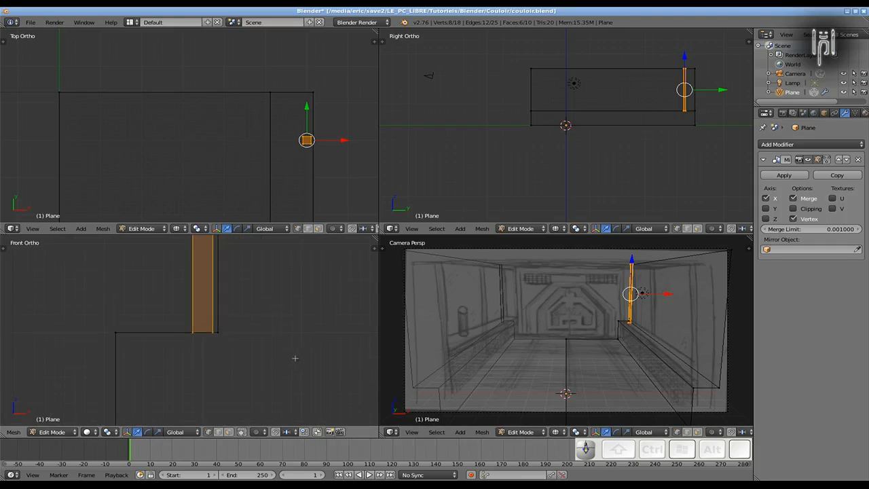
scroll(290, 361, down, 3)
scroll(286, 367, up, 10)
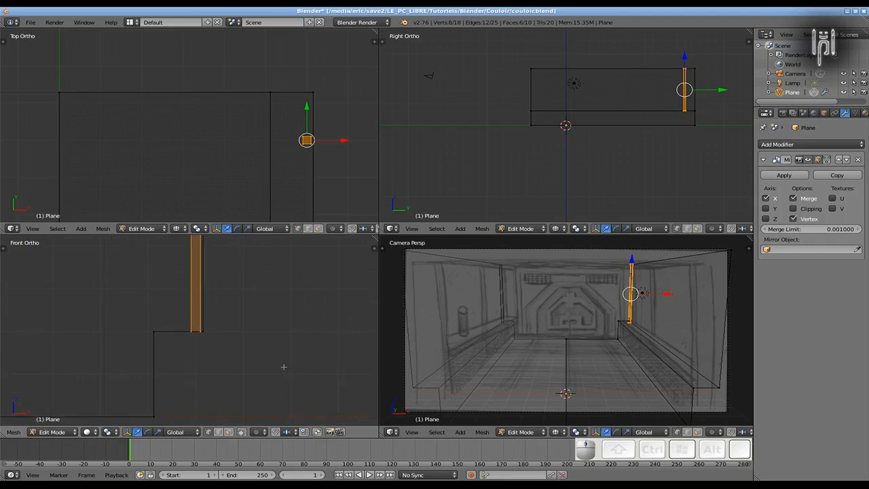
scroll(280, 368, up, 5)
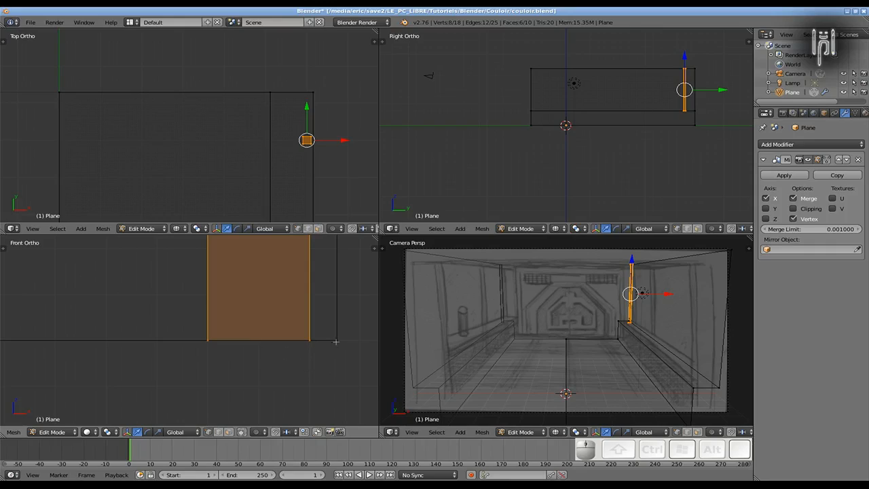
scroll(333, 347, down, 15)
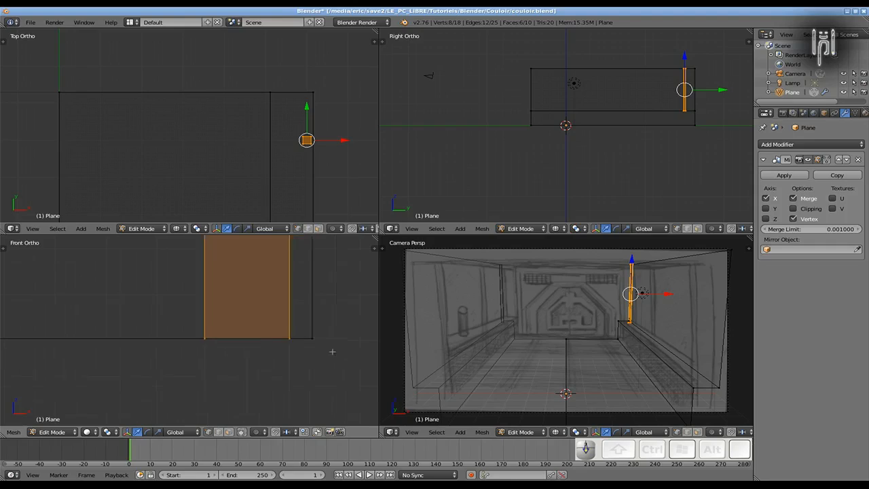
scroll(318, 359, down, 2)
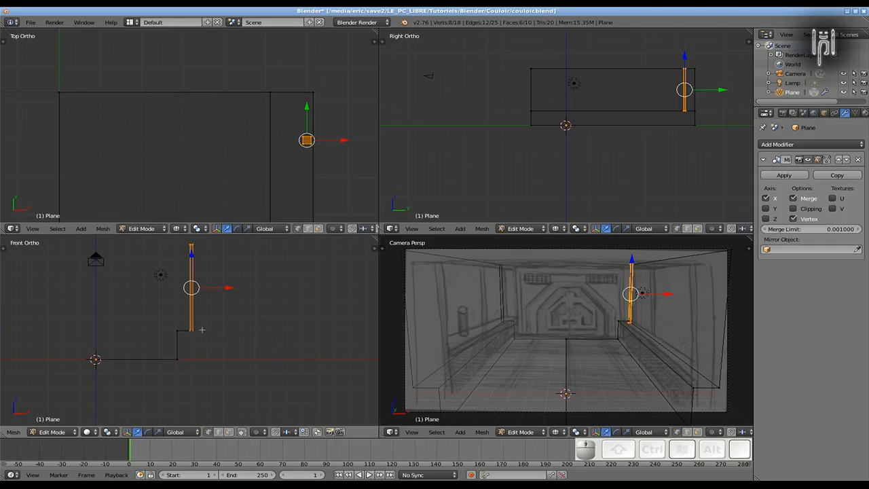
- Box-select the wall face in the front view and move it -0.05 units along X, with snapping, towards the post's outer side
key(a)
key(b)
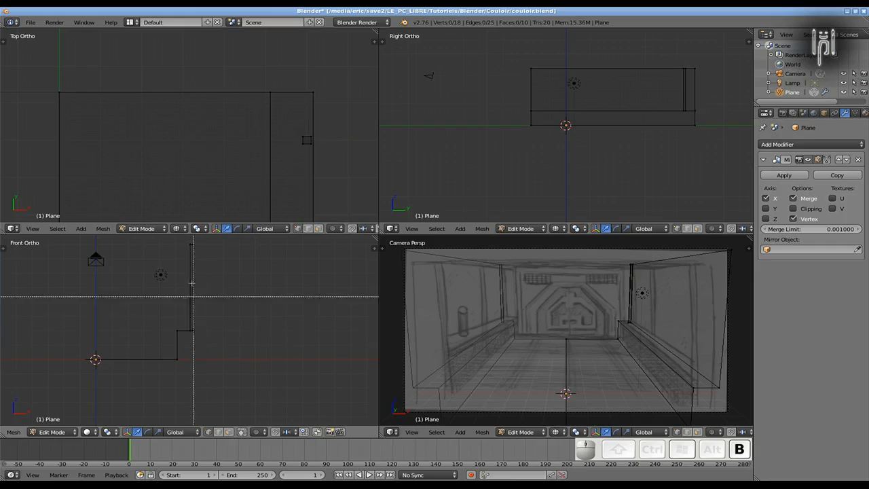
drag(195, 236, 209, 344)
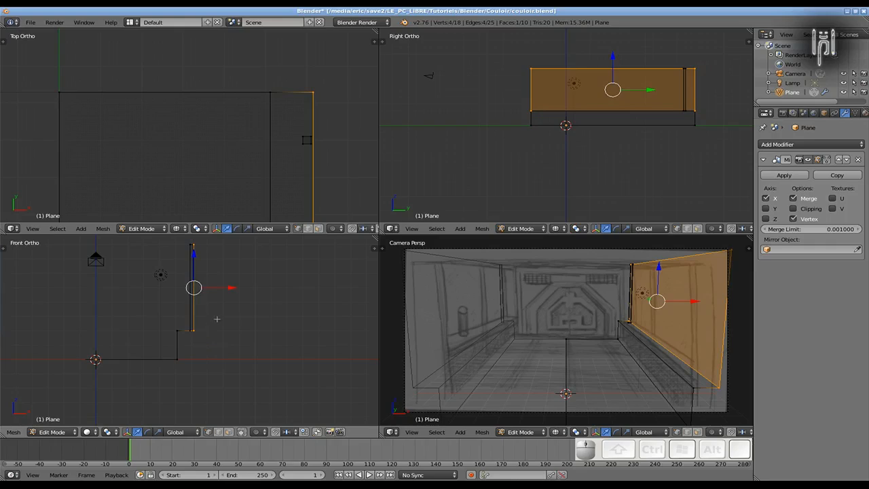
scroll(216, 319, up, 6)
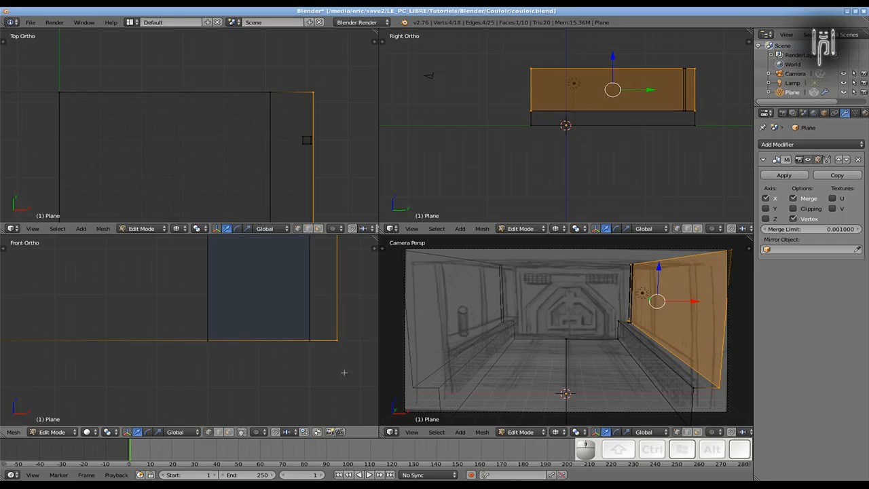
key(g)
key(x)
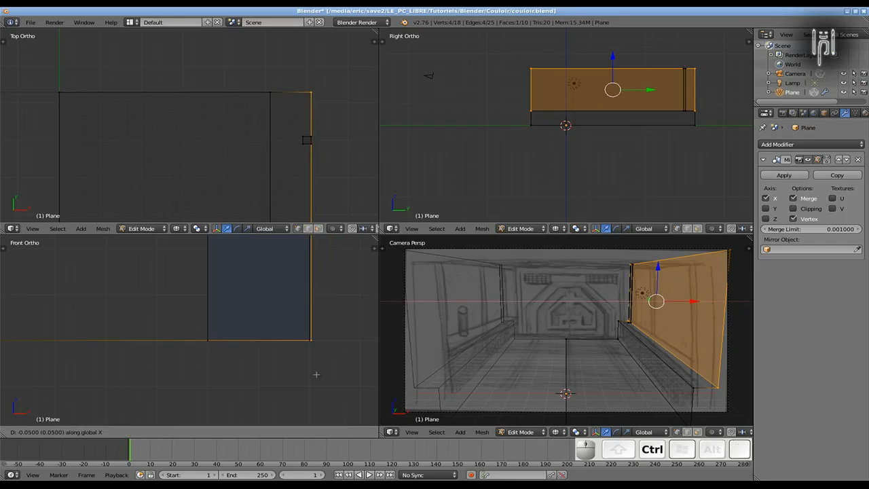
click(316, 374)
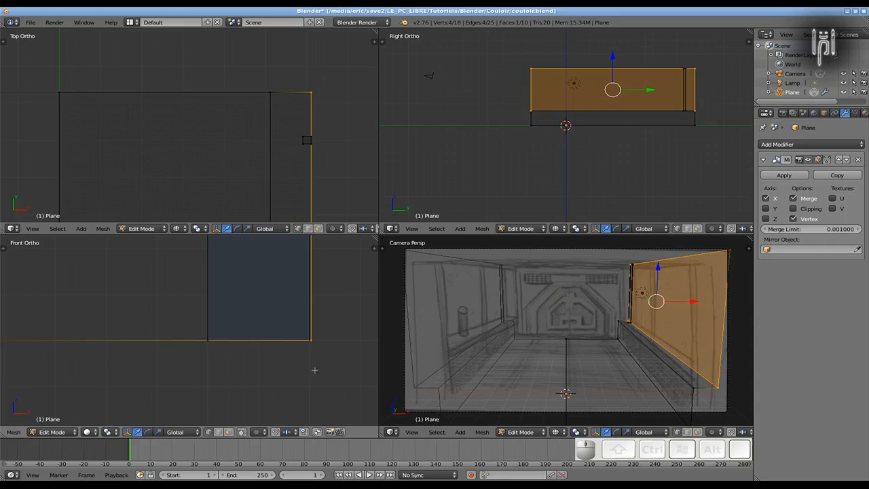
- Show the transform values of the selected wall face in the front view
key(n)
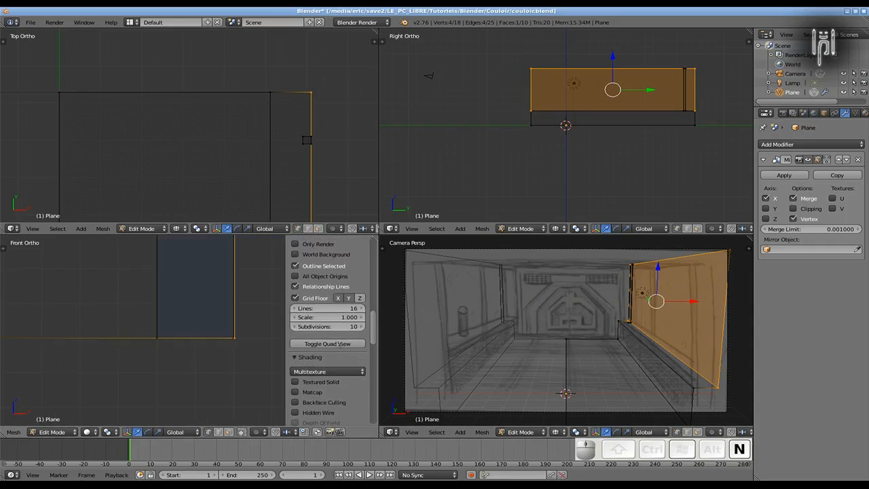
scroll(322, 341, up, 5)
scroll(322, 341, up, 5)
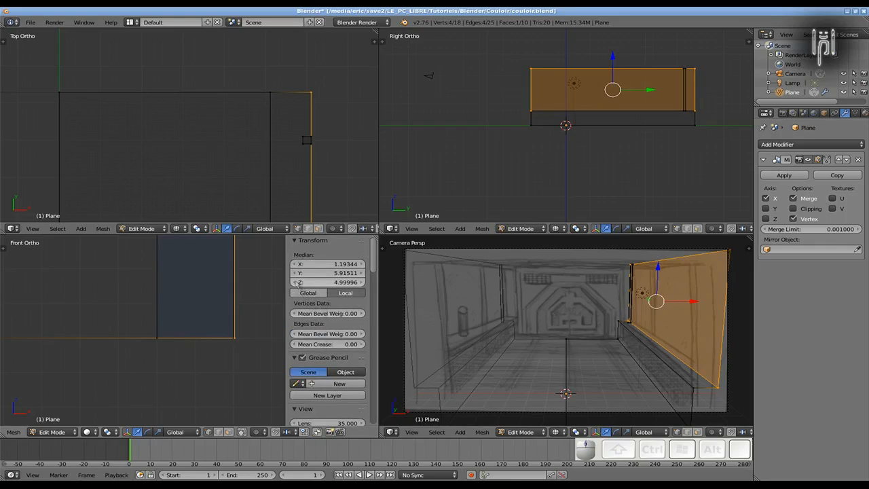
- Try setting the selected wall face's median X to 1
click(345, 264)
text(1)
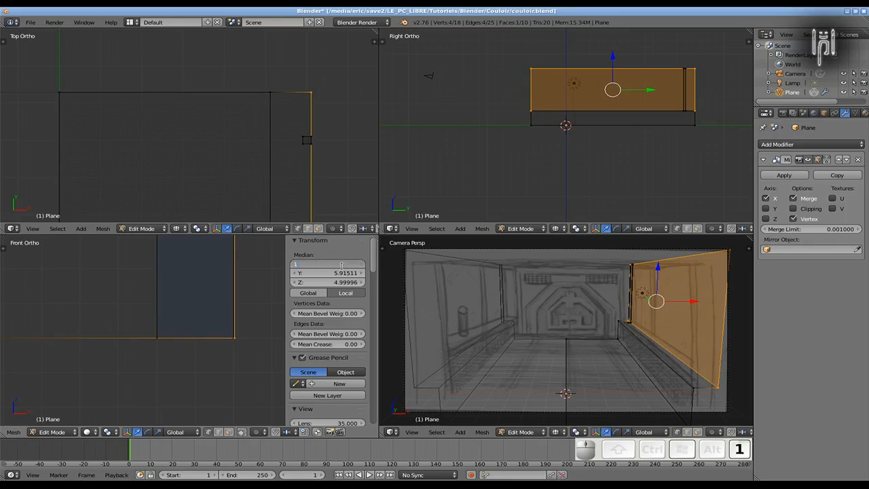
key(Return)
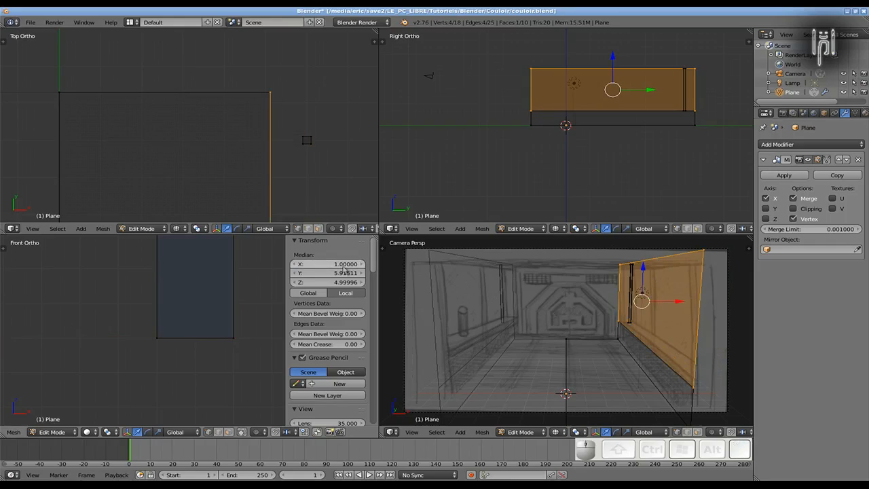
scroll(241, 321, down, 10)
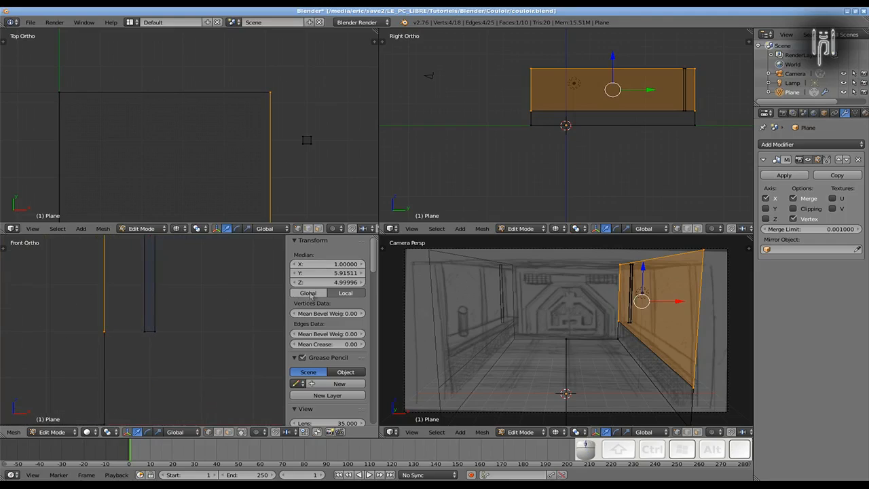
key(ctrl+z)
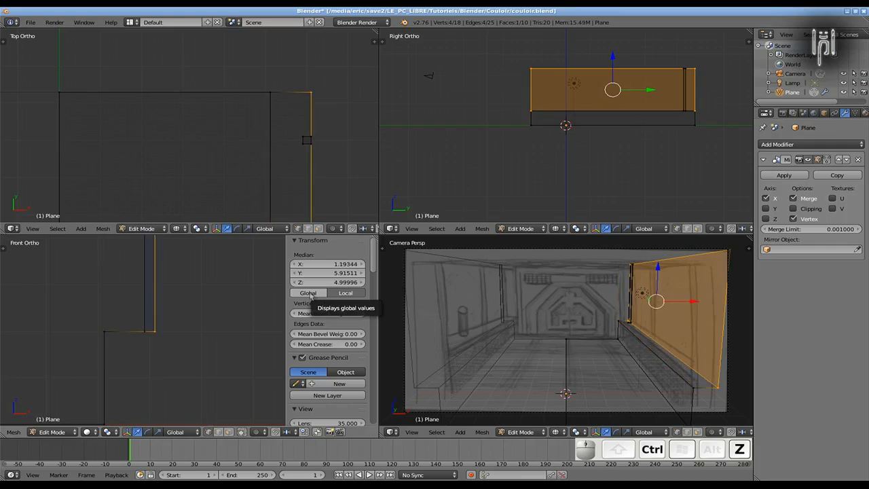
click(343, 267)
text(1)
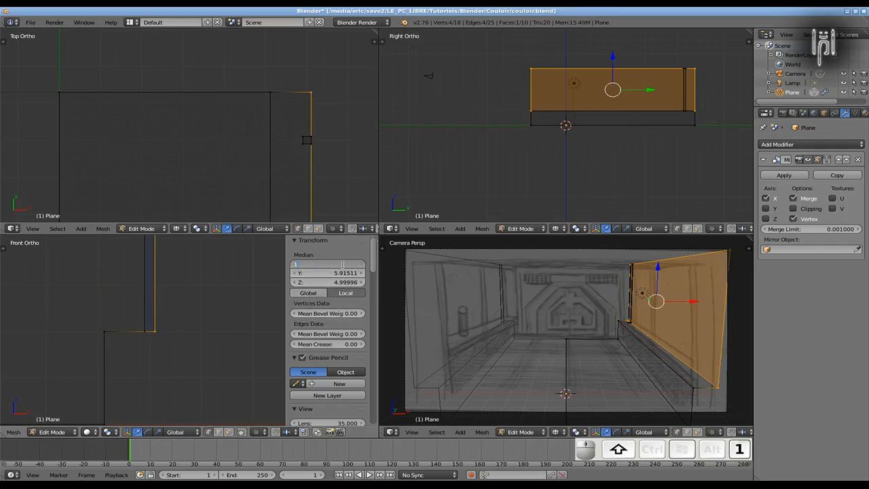
key(Return)
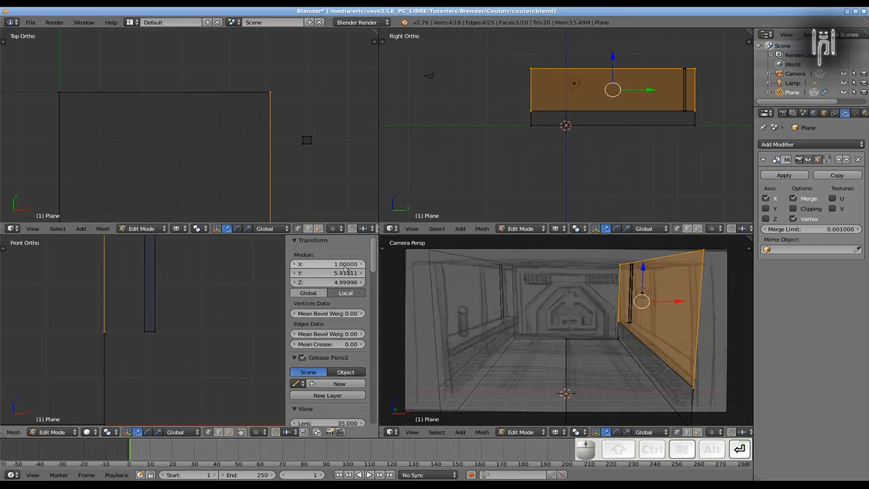
- Set the selected wall face's median X to 1.2
click(335, 266)
text(1.2)
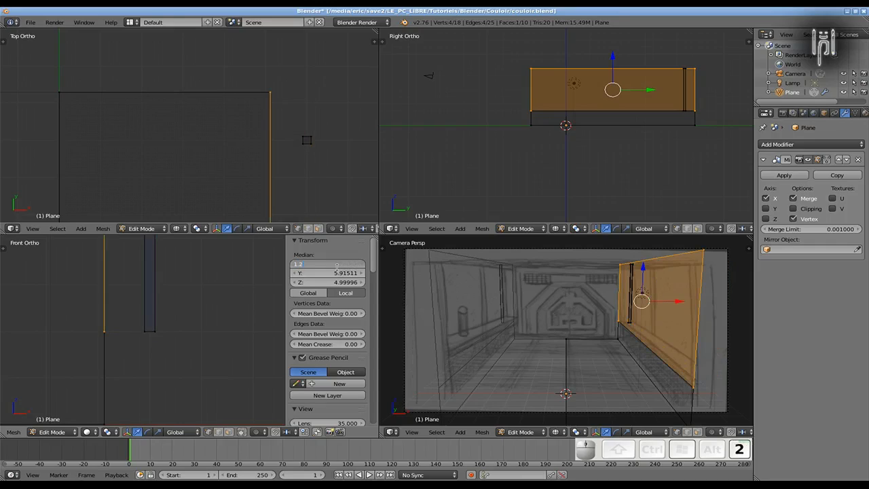
key(Return)
scroll(178, 303, up, 10)
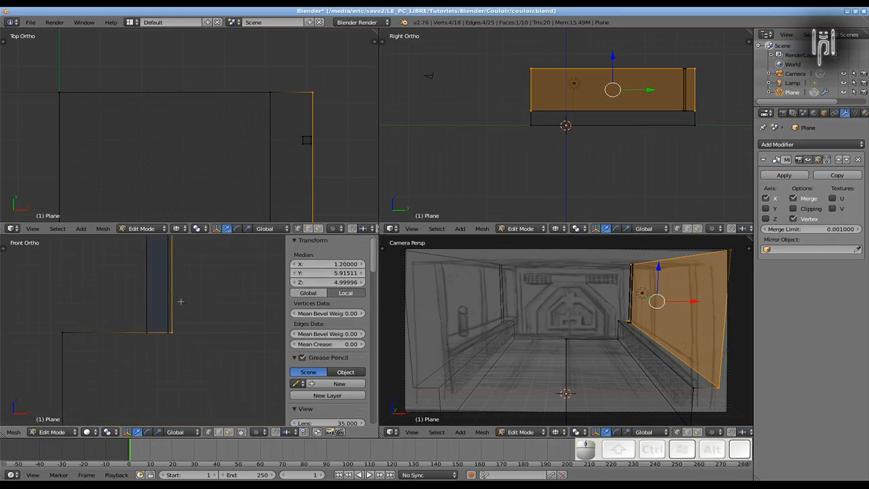
scroll(177, 303, down, 5)
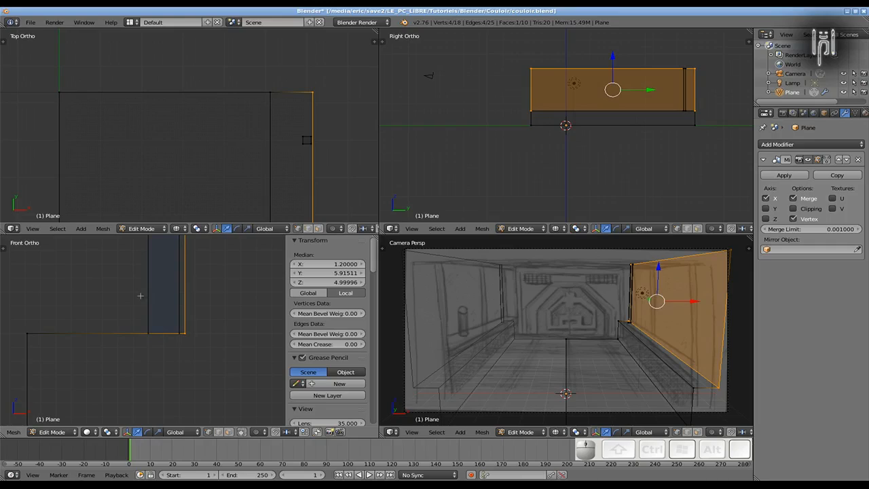
- Select only the rear post as linked geometry and move it with fine snapping along X to about 1.181, flush with the wall
key(a)
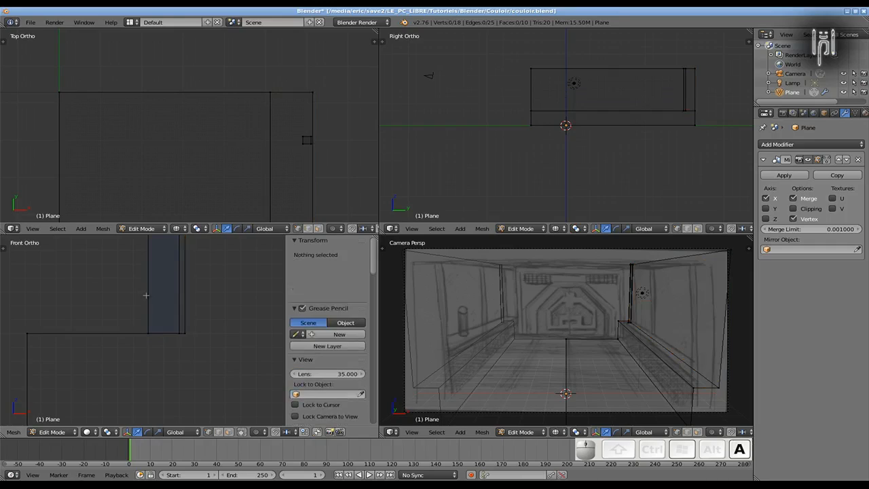
key(l)
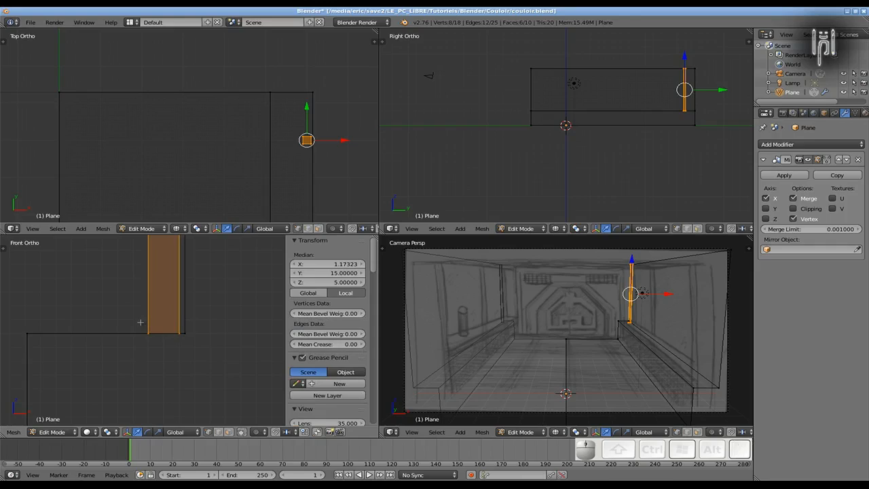
key(g)
key(x)
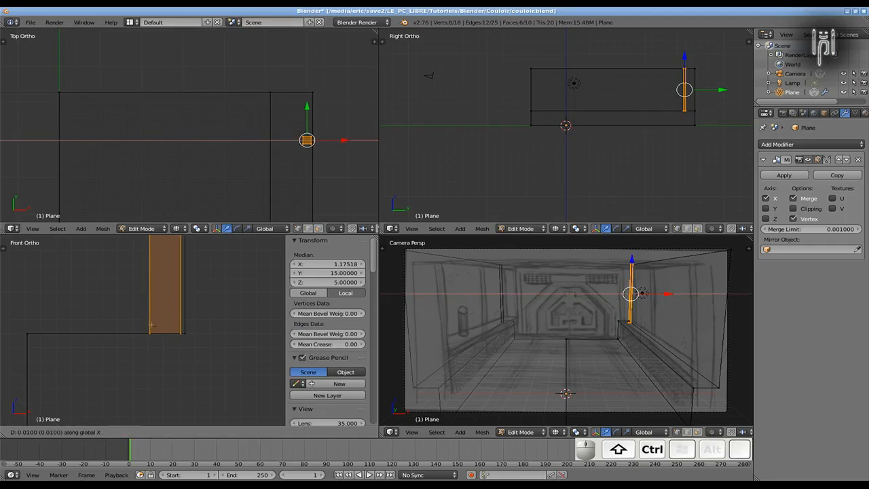
click(197, 323)
scroll(136, 309, up, 5)
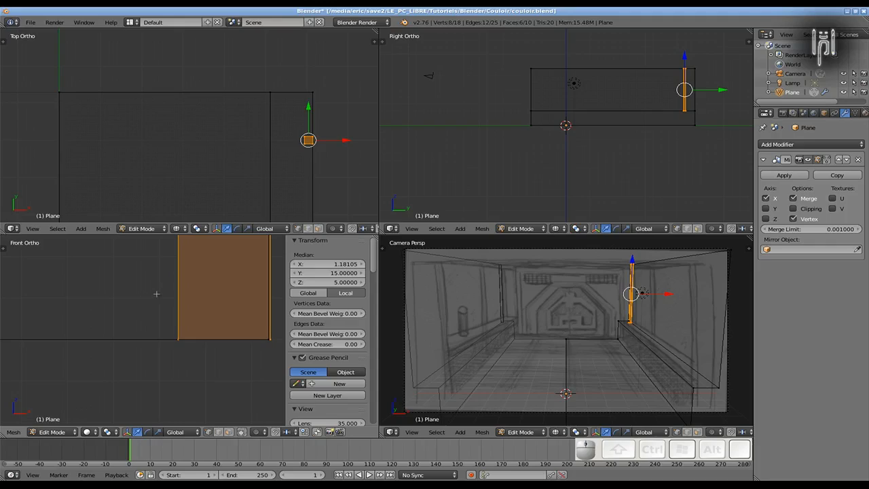
- Cut a horizontal edge loop around the post and slide it down close to the base, at about Z 2.1
key(ctrl+r)
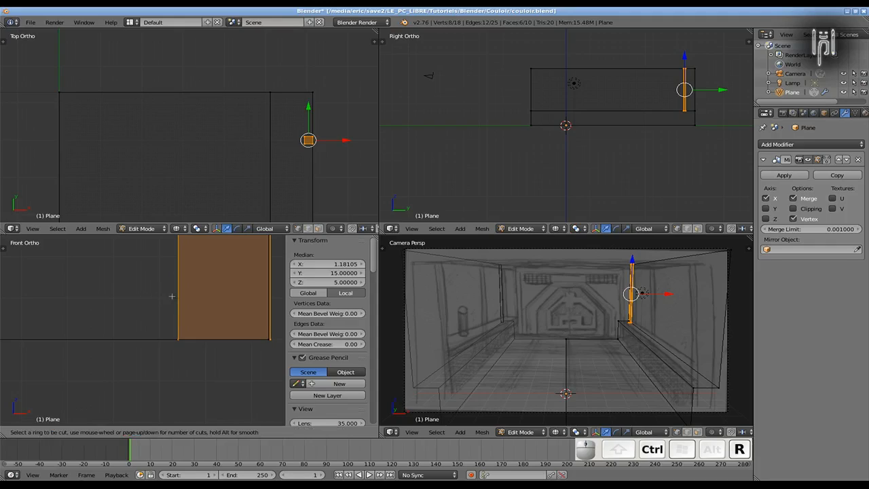
click(162, 277)
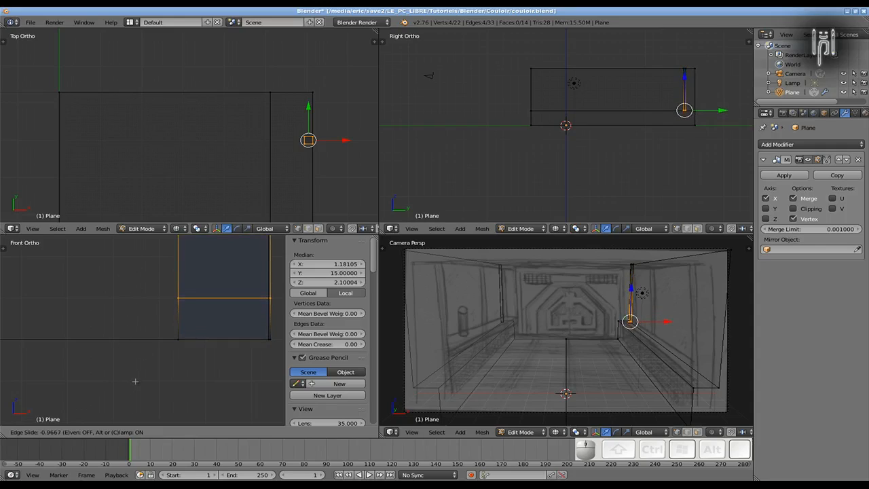
click(136, 382)
- Add the post's four bottom corner vertices to the selected loop in the camera view so the whole base section is selected
scroll(661, 336, up, 3)
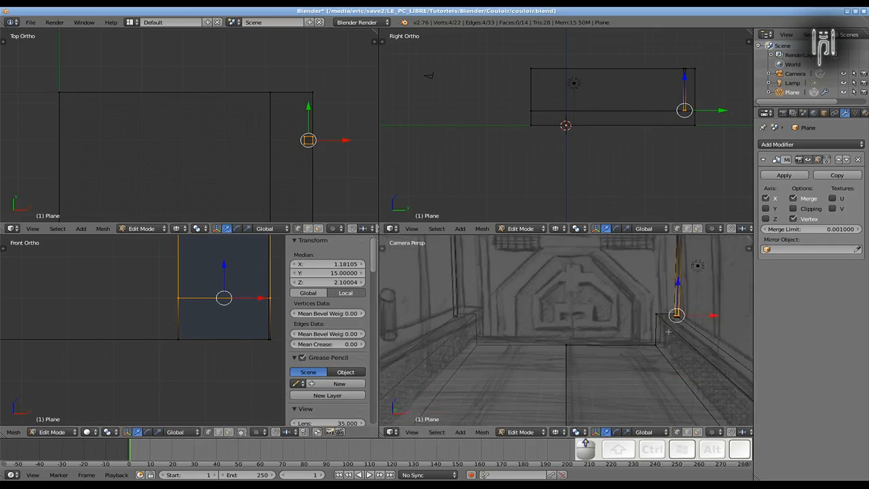
shift+middle_drag(661, 336, 610, 310)
scroll(436, 365, up, 4)
scroll(610, 310, up, 3)
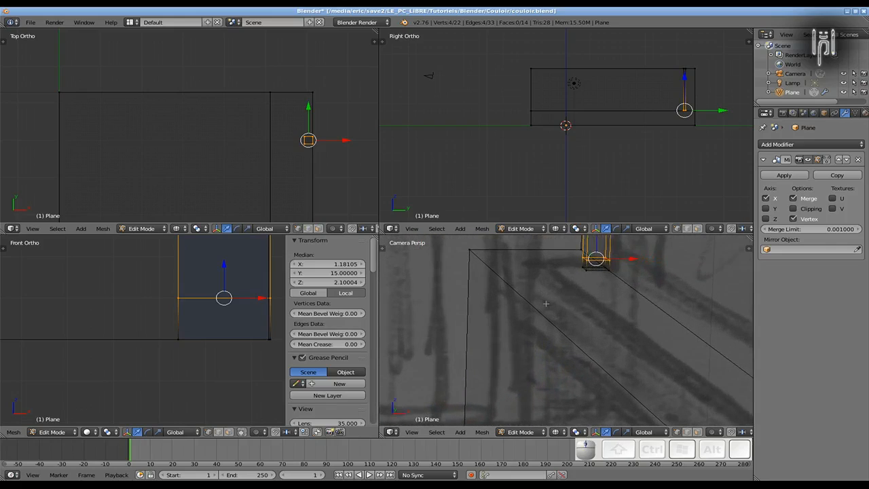
shift+middle_drag(546, 303, 548, 369)
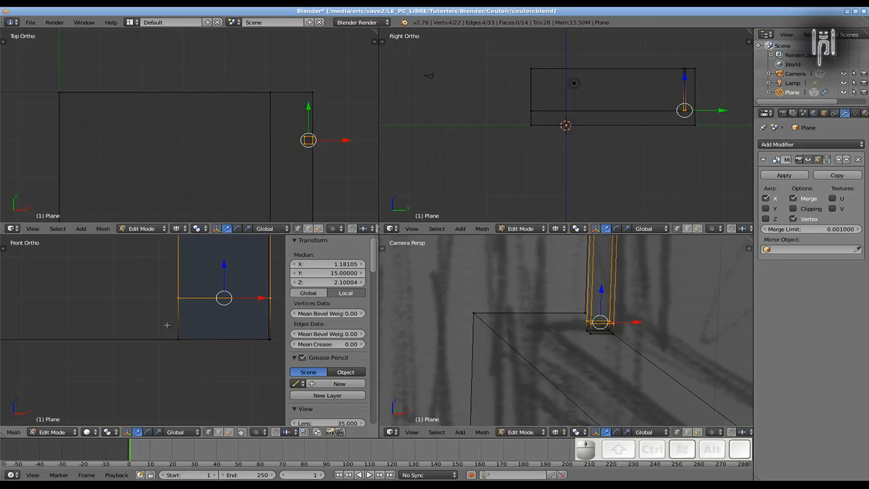
shift+right_click(587, 333)
shift+right_click(590, 334)
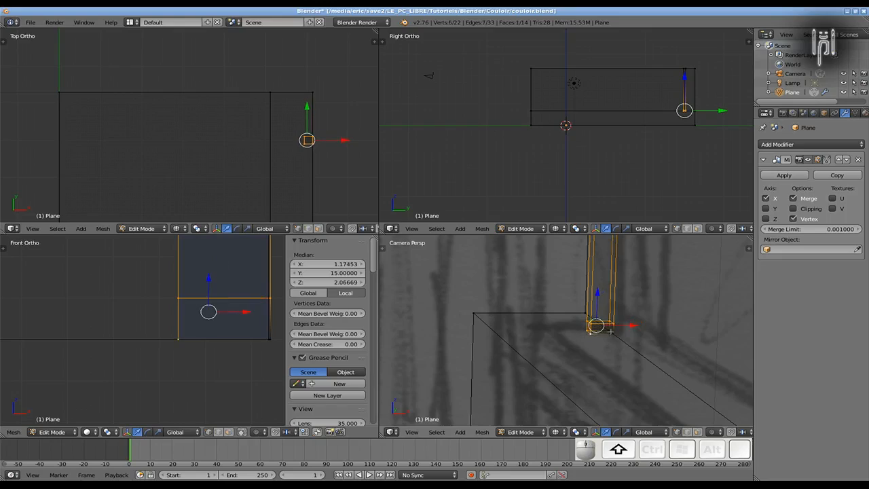
shift+right_click(611, 332)
shift+right_click(599, 335)
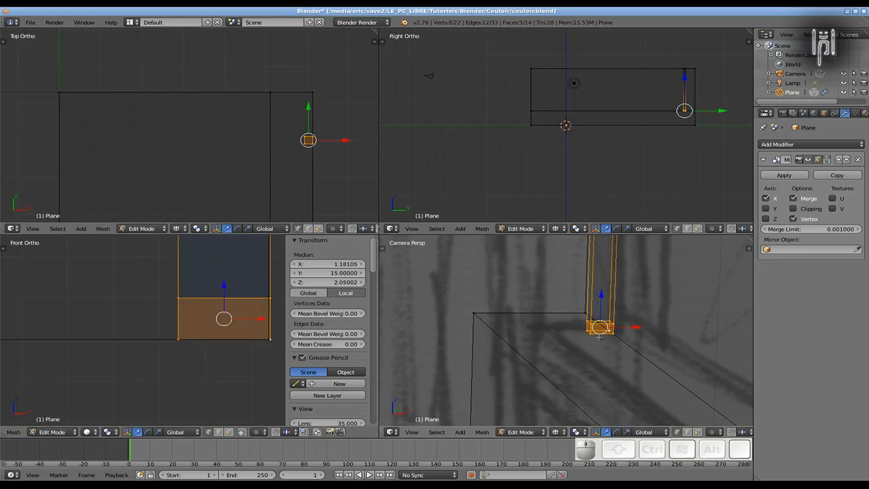
- Extrude the selected base section in place and scale it by about 1.1 along X
key(e)
key(Escape)
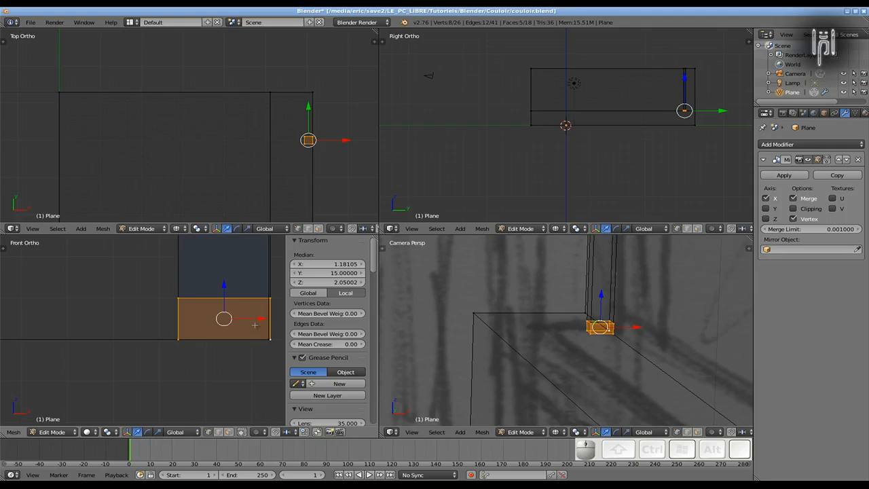
key(s)
key(x)
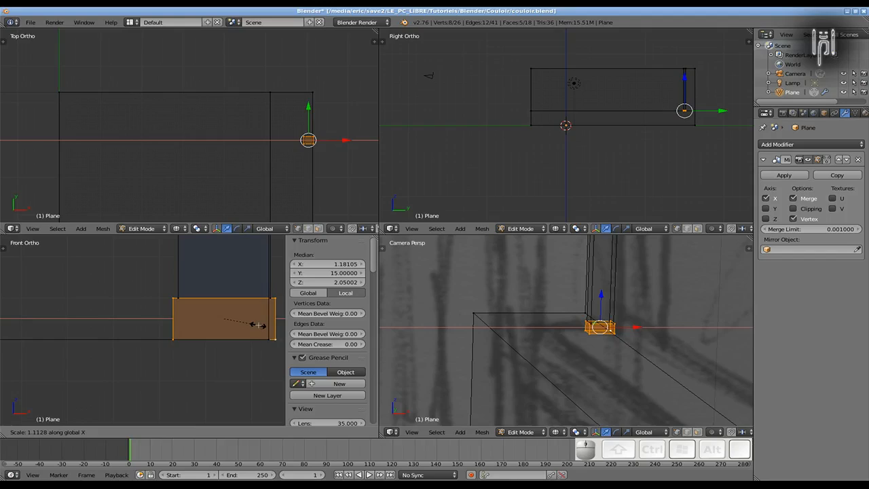
key(ctrl)
key(shift)
click(259, 325)
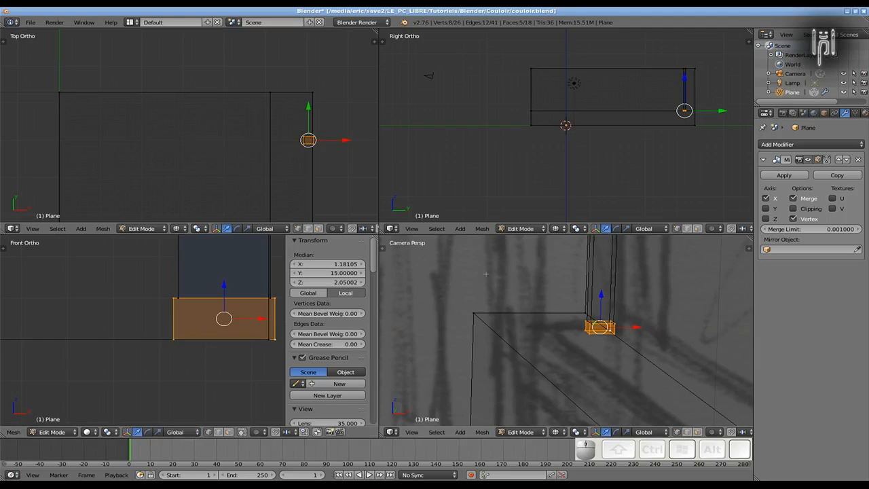
- Scale the extruded post base by 1.1 along Y, using snapped increments
key(s)
key(y)
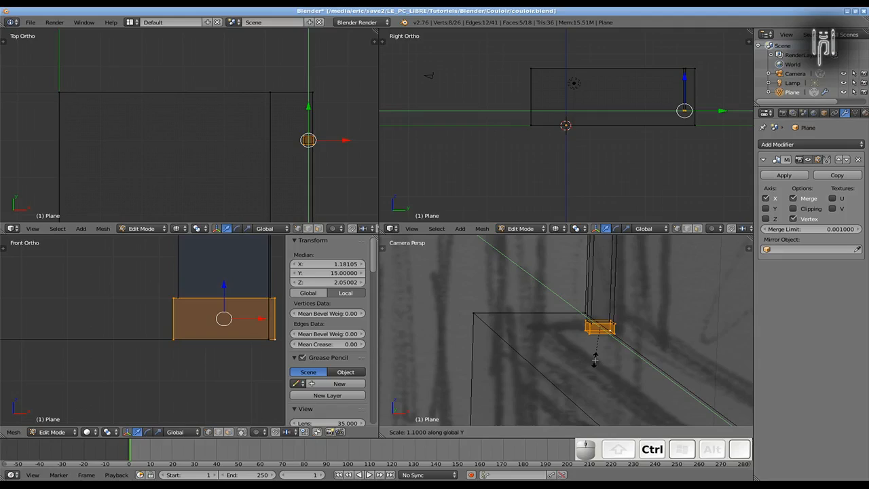
click(595, 362)
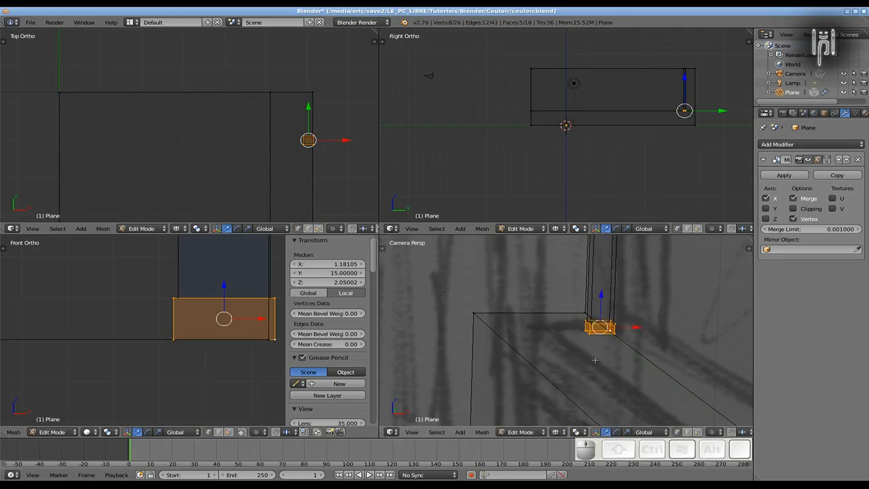
- Return to Object Mode and display the corridor in solid shading in a maximised, orbited 3D view
key(Tab)
key(z)
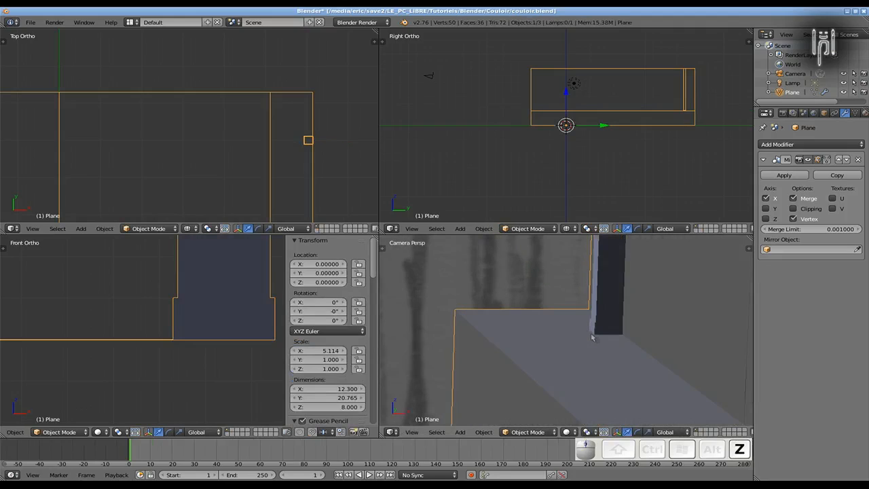
scroll(596, 335, up, 5)
middle_drag(597, 335, 611, 342)
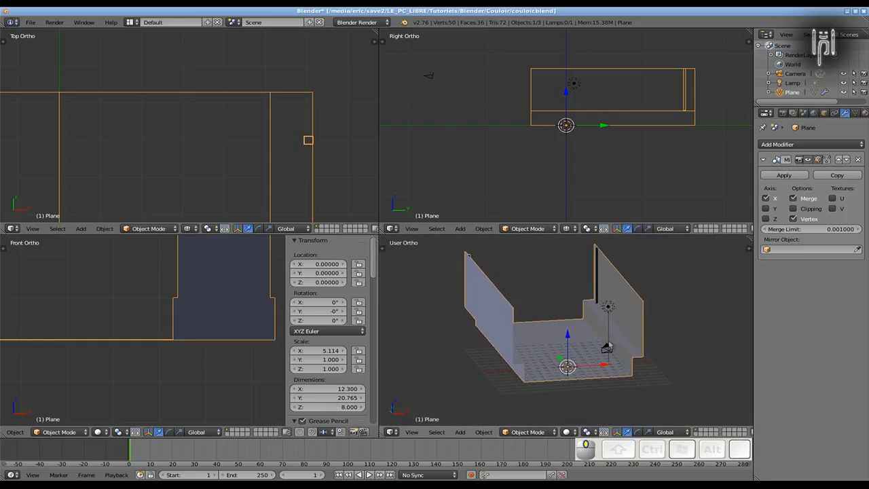
key(ctrl+Down)
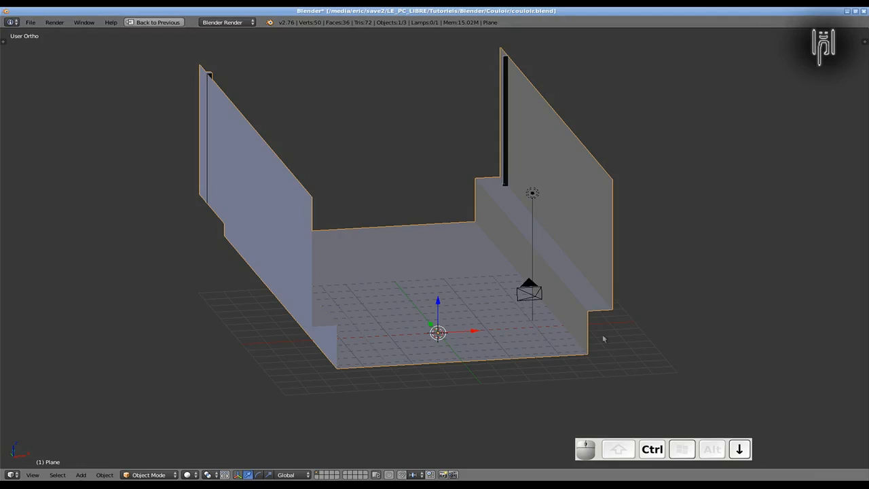
- Examine the widened base of the rear post up close against the wall and ledge, and return to the camera view
scroll(464, 192, up, 5)
shift+middle_drag(527, 179, 473, 391)
scroll(501, 354, up, 4)
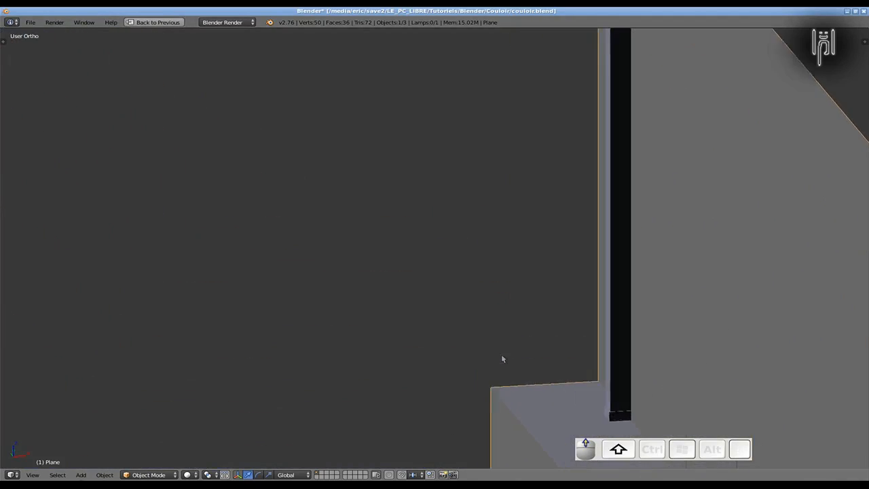
shift+middle_drag(618, 390, 475, 194)
scroll(516, 274, up, 5)
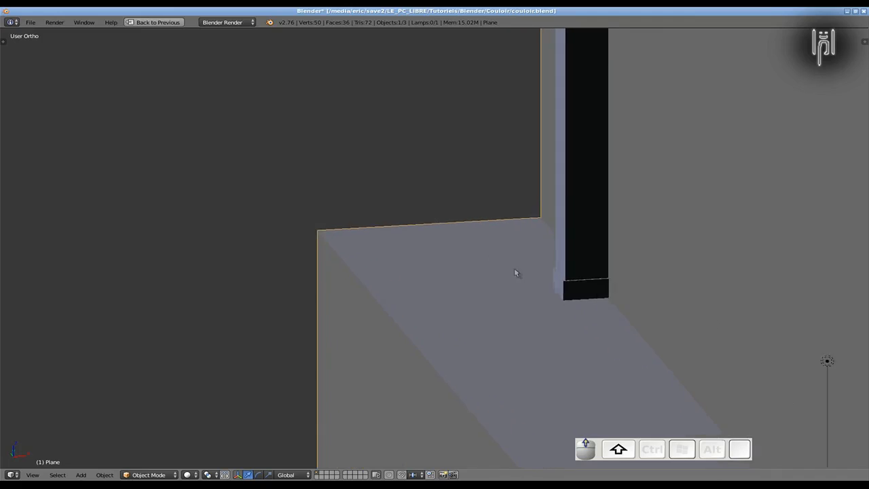
mouse_move(572, 305)
middle_down()
mouse_move(563, 306)
mouse_move(587, 308)
mouse_move(573, 307)
middle_up()
scroll(584, 292, down, 2)
scroll(584, 294, down, 3)
scroll(569, 272, up, 5)
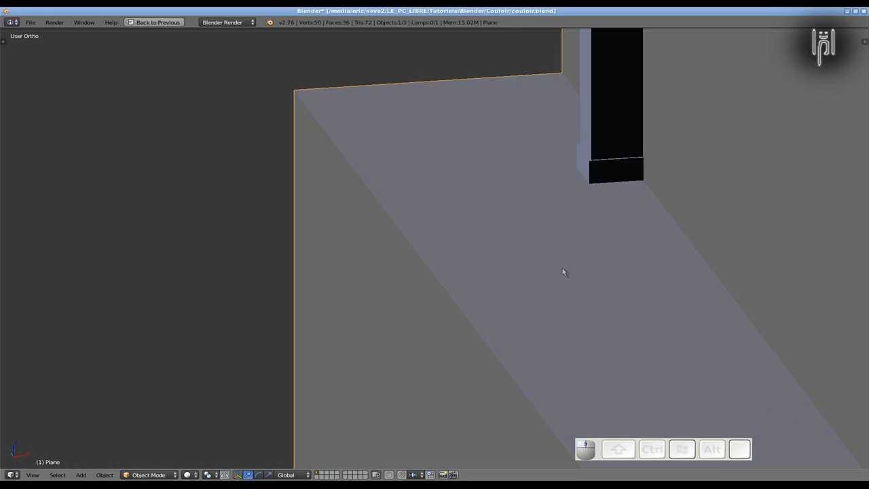
scroll(595, 178, down, 3)
scroll(594, 178, down, 8)
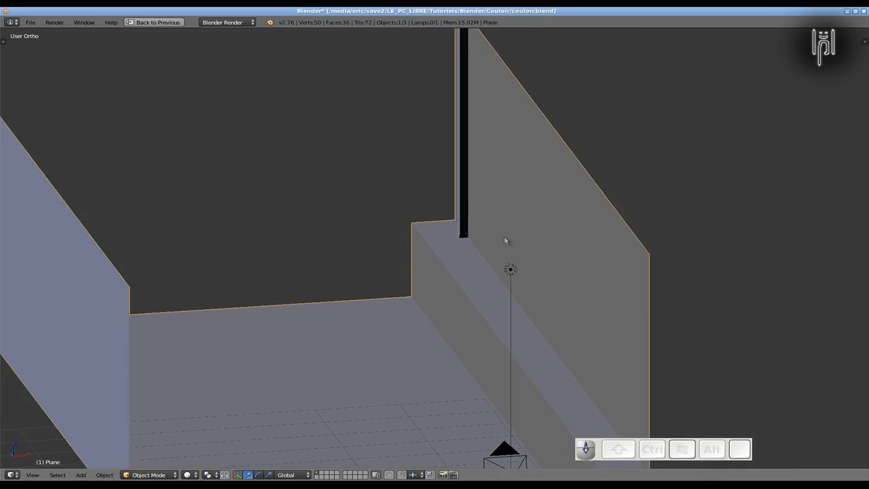
key(KP_0)
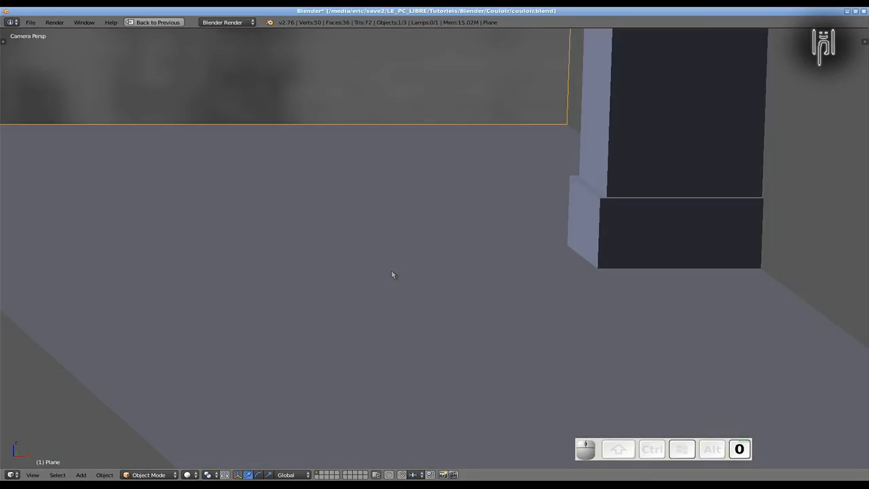
- Show the foot of the post on the ledge up close in a maximised front view
scroll(391, 270, down, 3)
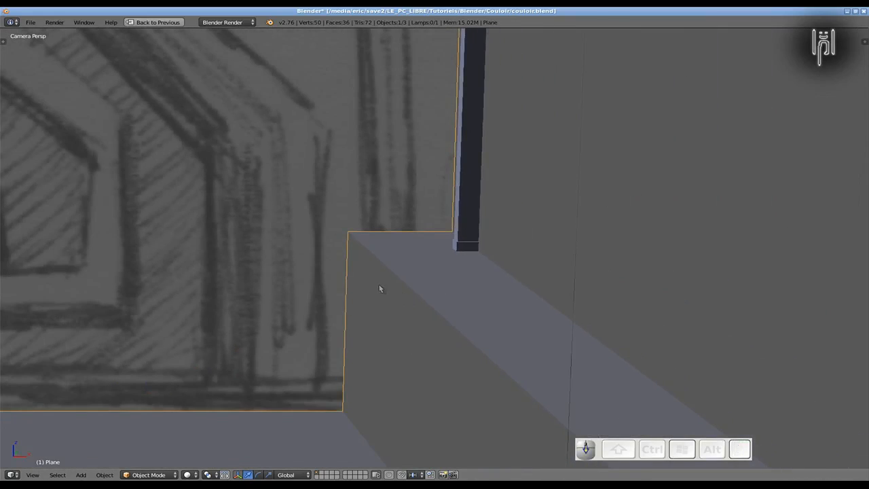
scroll(360, 296, down, 5)
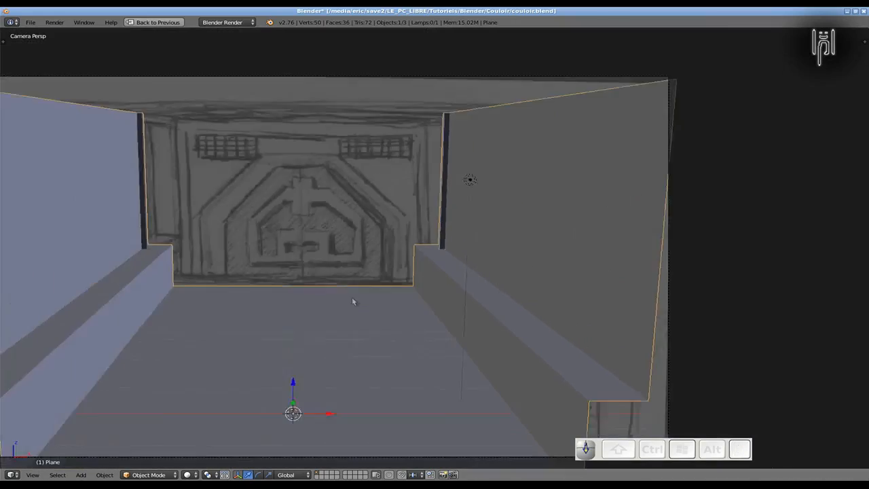
key(ctrl+Down)
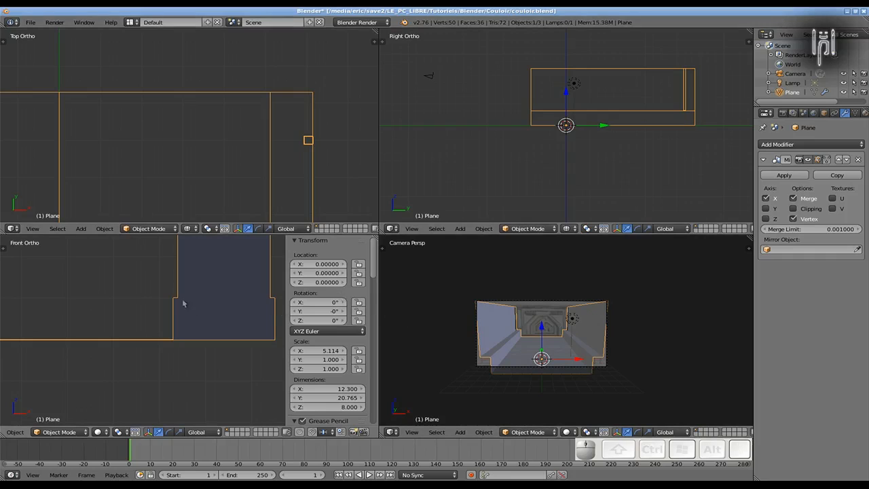
scroll(176, 299, up, 2)
key(ctrl+Up)
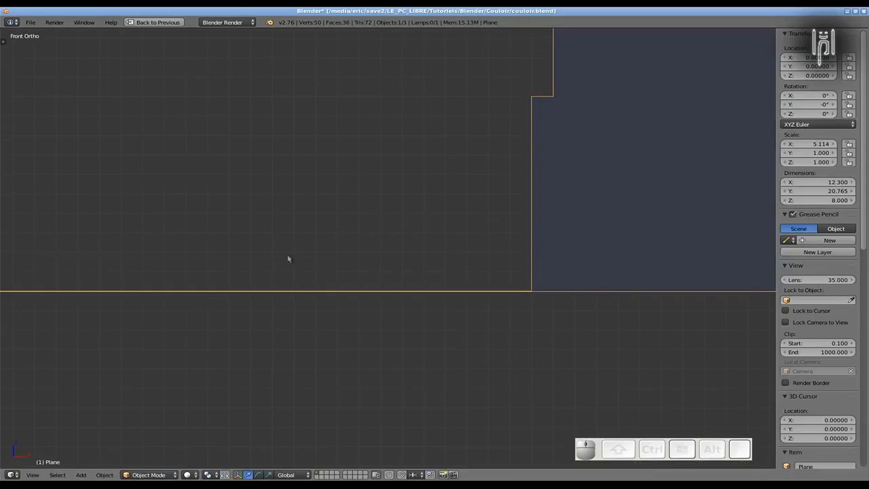
scroll(330, 254, down, 10)
shift+middle_drag(358, 188, 353, 402)
scroll(425, 297, down, 8)
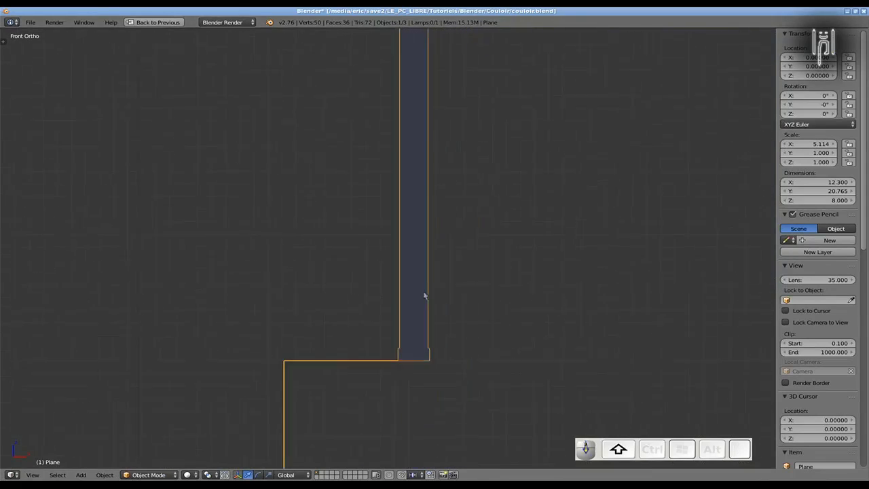
scroll(370, 285, up, 6)
scroll(367, 287, down, 4)
scroll(365, 287, up, 6)
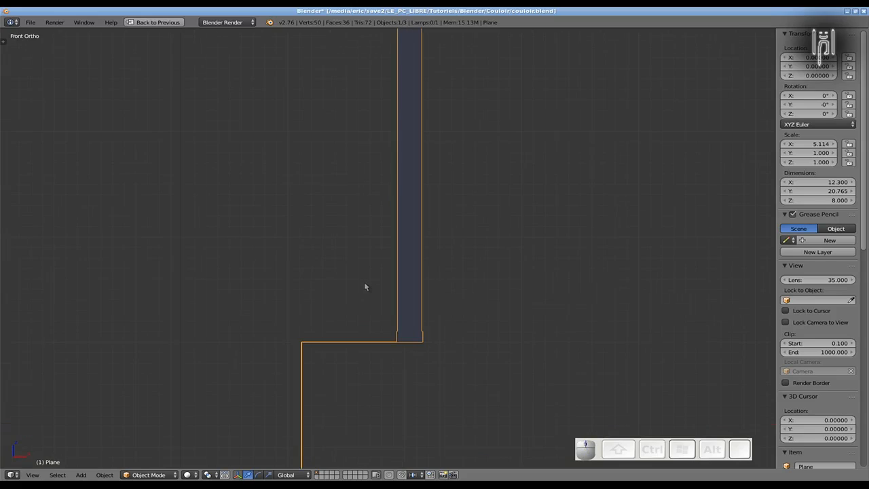
- Flare the post's foot by moving the base's lower inner edge along X to a local median X of about 1.14, and return to Object Mode
key(Tab)
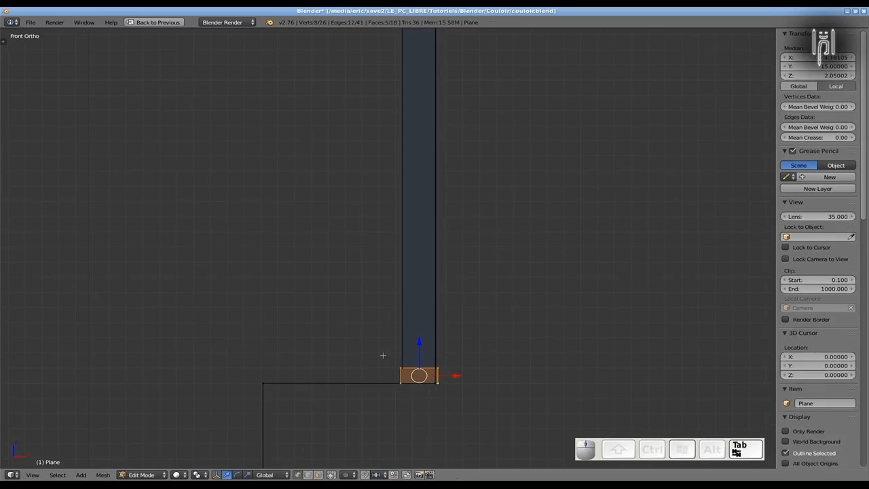
scroll(382, 376, up, 2)
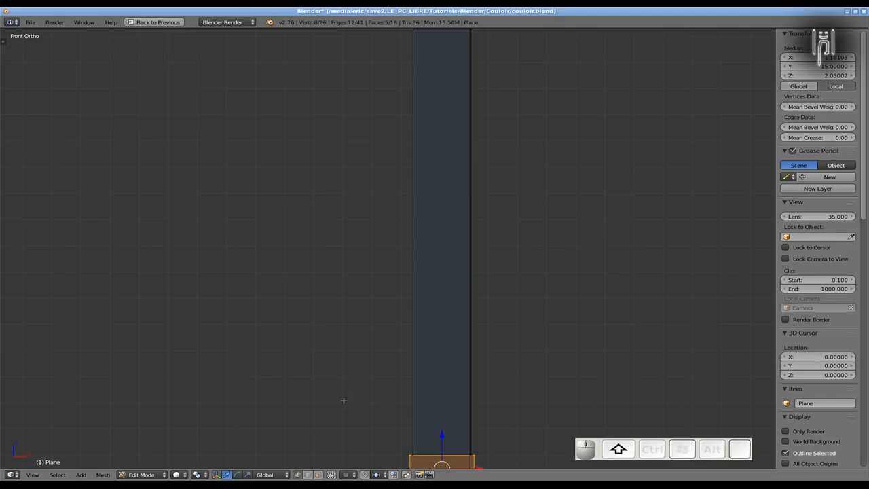
shift+middle_drag(344, 401, 322, 227)
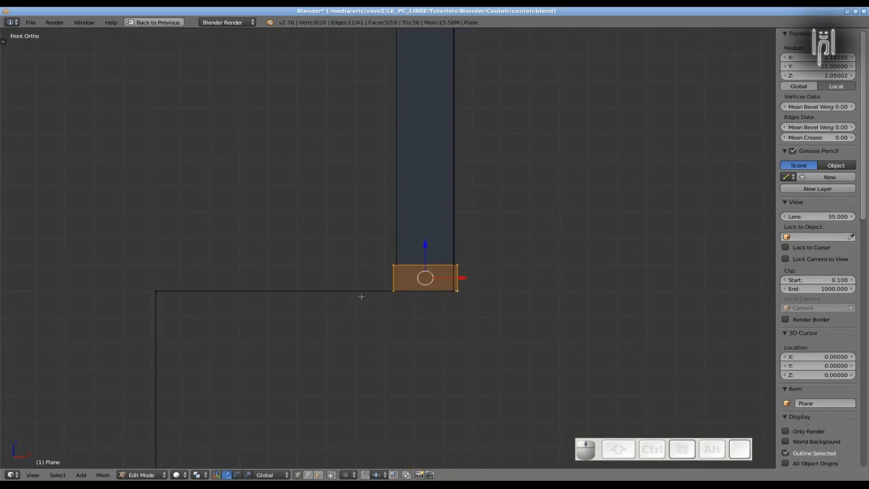
key(a)
key(b)
drag(379, 282, 402, 303)
key(g)
key(x)
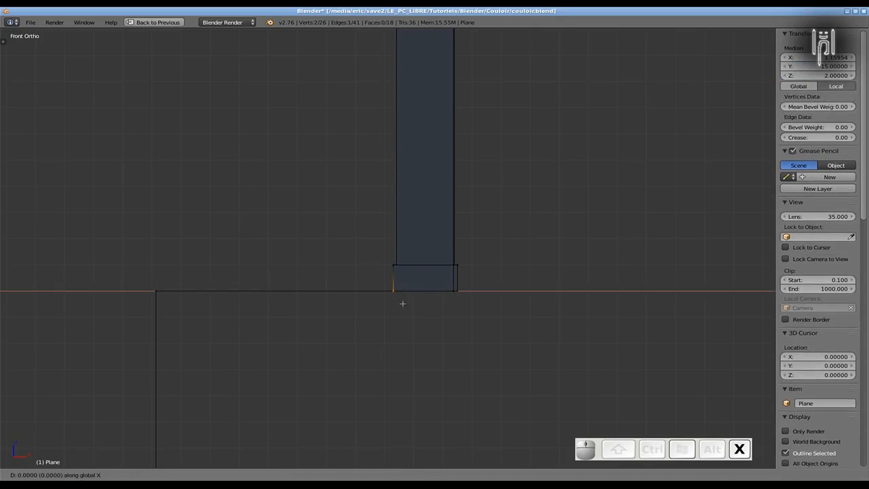
click(385, 302)
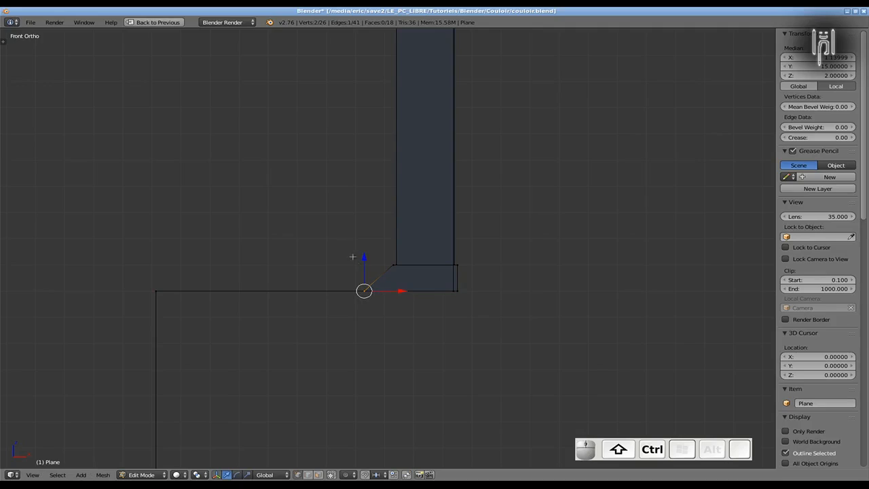
key(Tab)
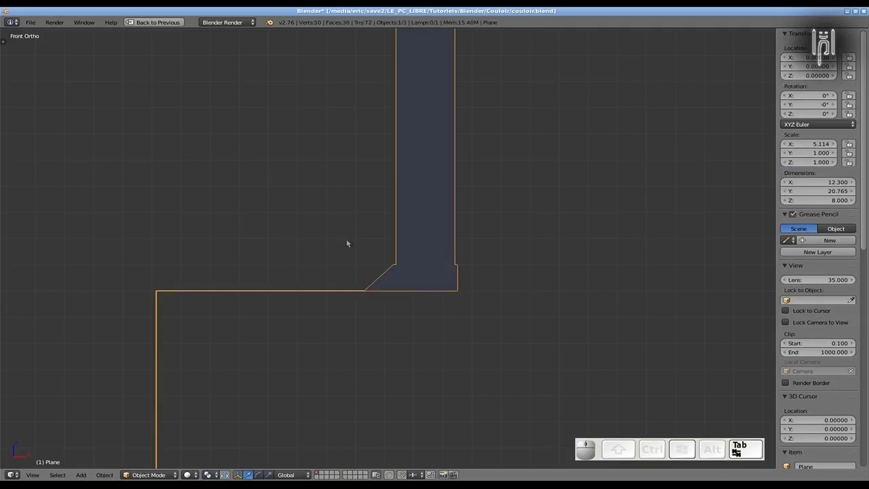
- Orbit to view the upper end of the rear post against the wall and enter Edit Mode
scroll(348, 239, down, 1)
middle_drag(348, 238, 382, 295)
scroll(354, 199, down, 4)
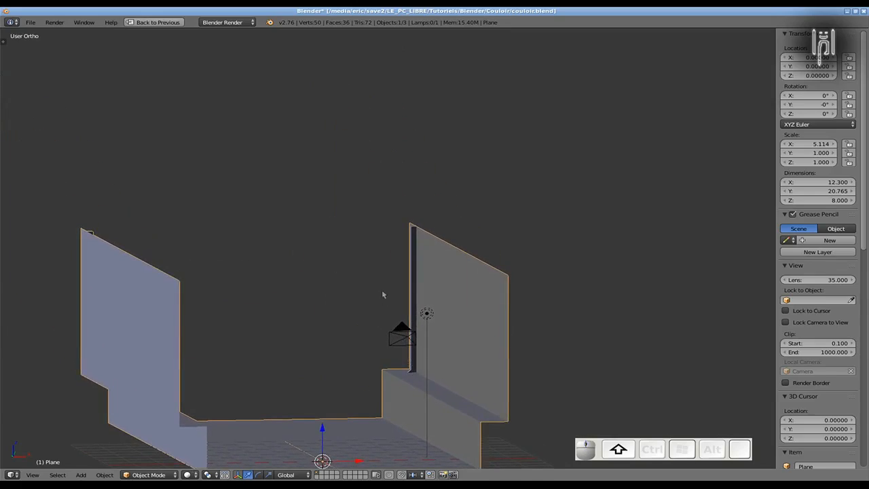
scroll(372, 281, up, 6)
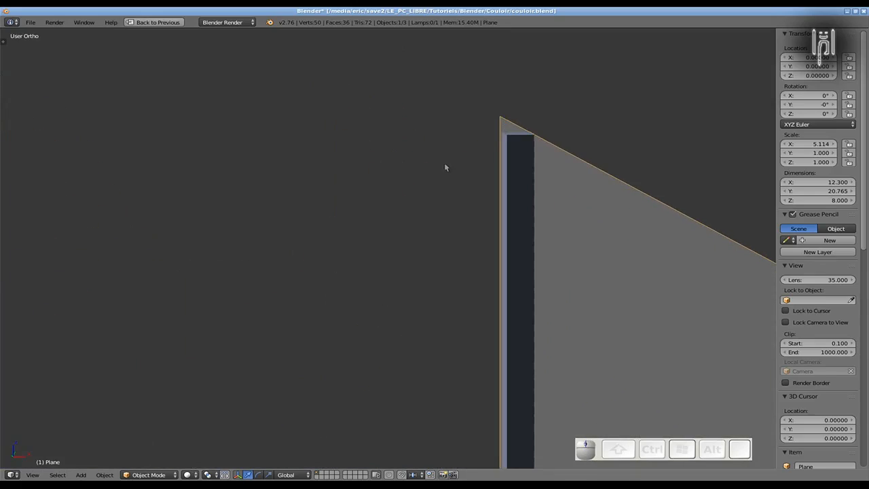
scroll(501, 171, up, 4)
scroll(505, 175, down, 3)
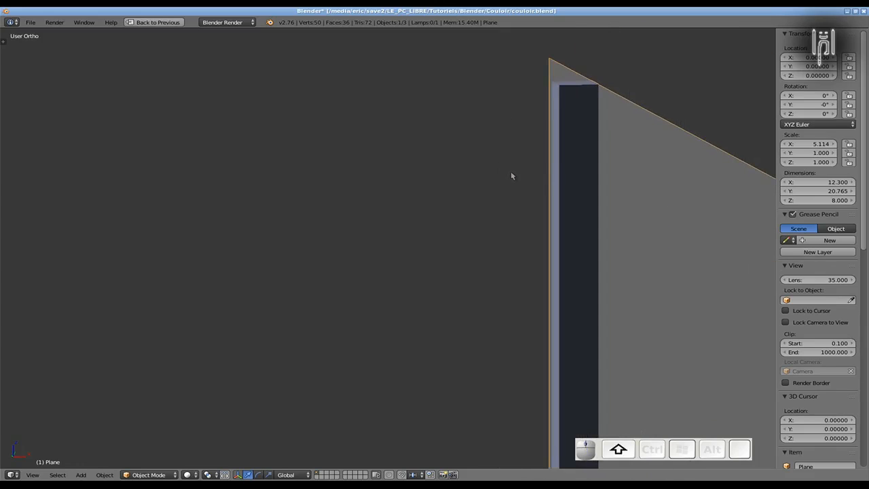
shift+middle_drag(511, 177, 488, 280)
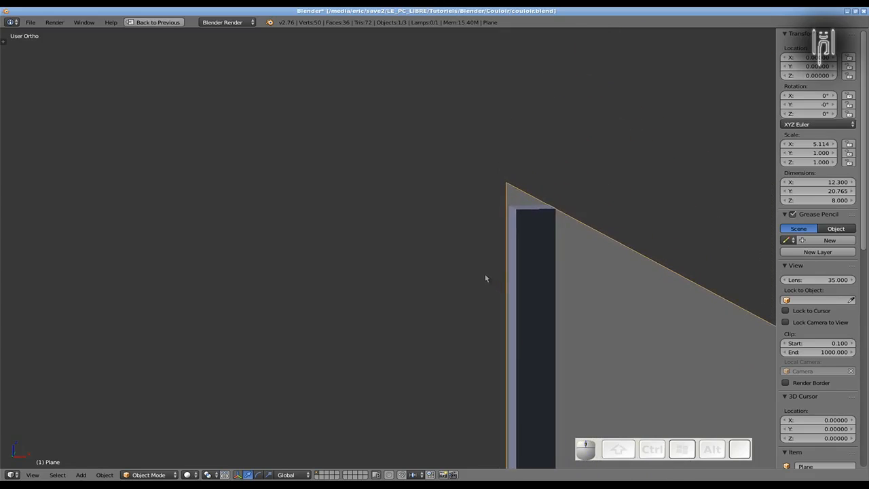
key(Tab)
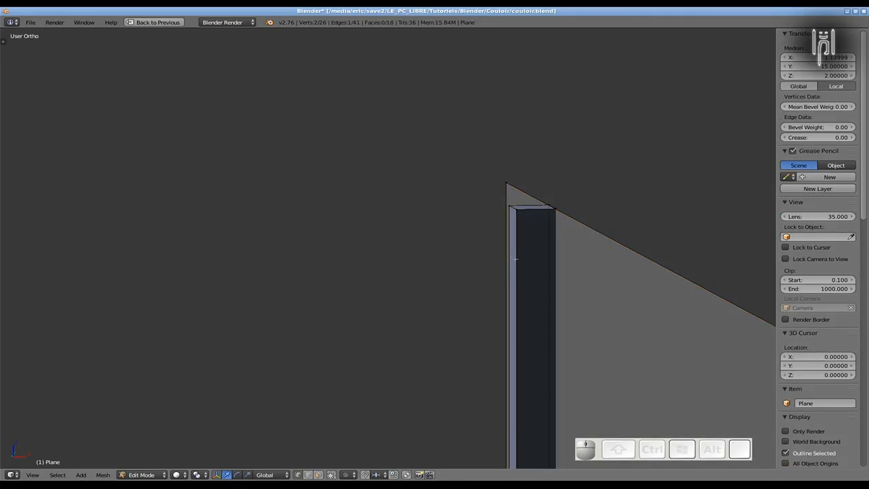
scroll(516, 260, down, 2)
scroll(506, 275, down, 3)
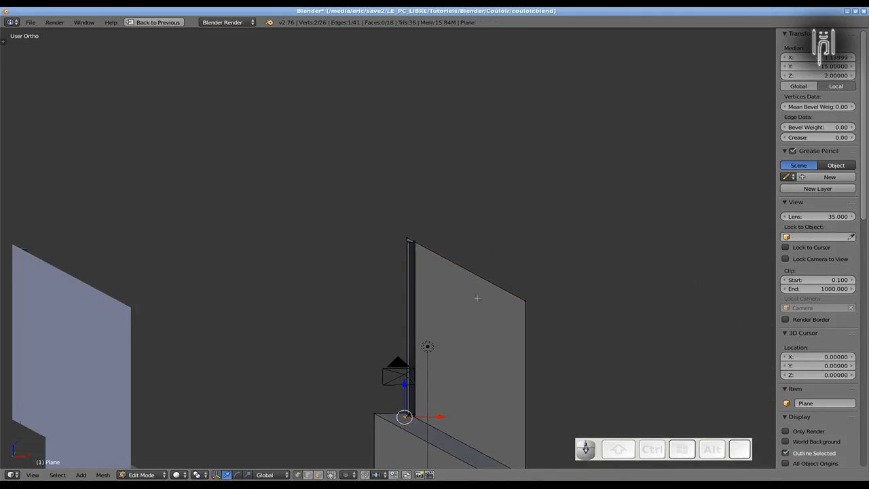
key(ctrl+r)
click(395, 352)
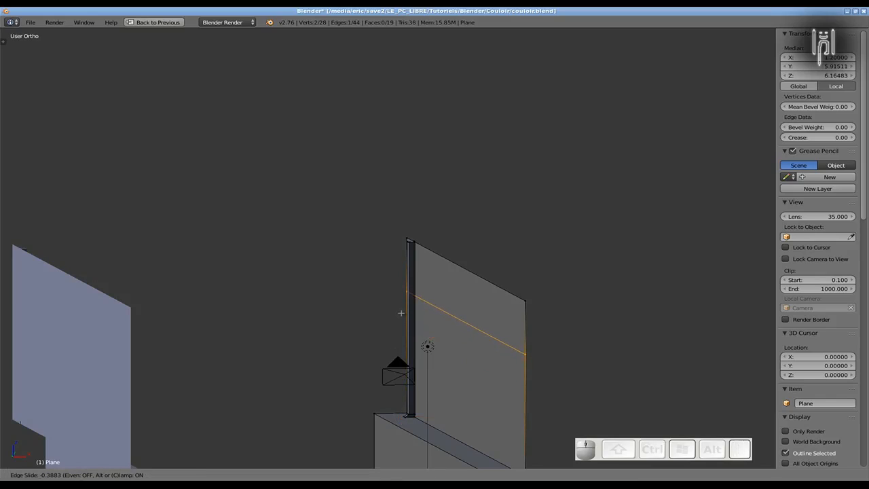
key(Escape)
key(ctrl+z)
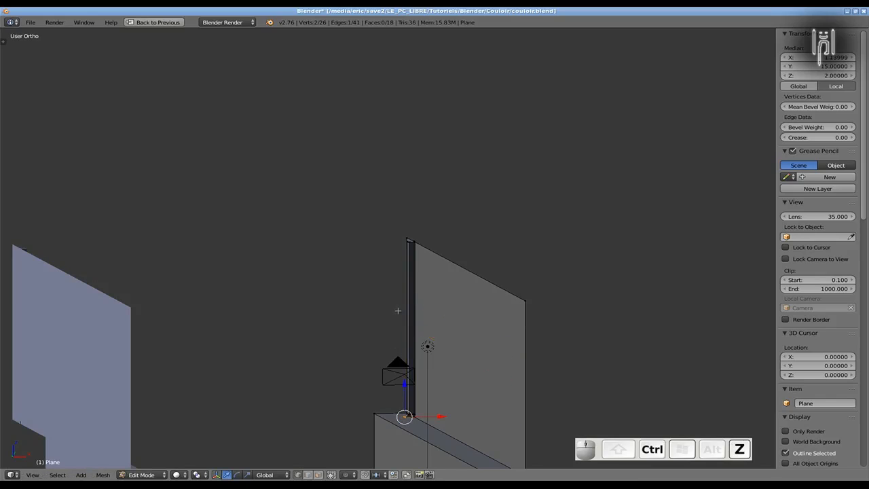
- Add a horizontal loop cut around the post just below its upper end, with an edge slide of about 0.883
scroll(408, 302, up, 5)
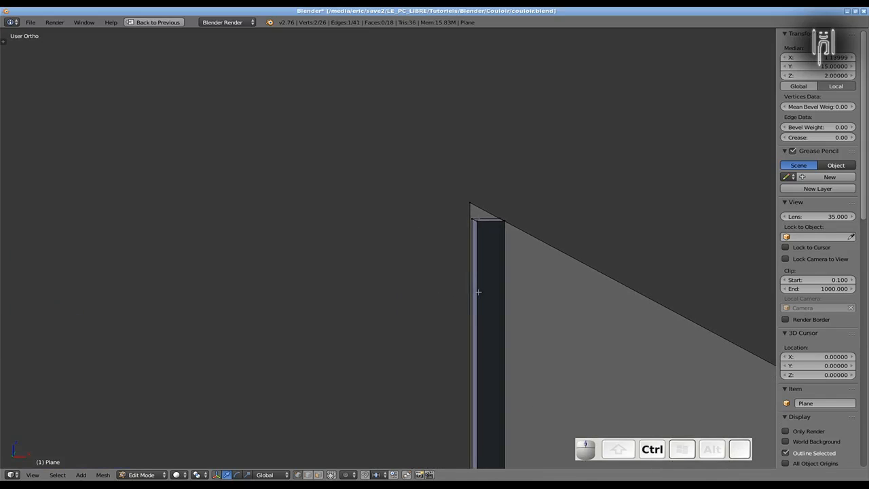
key(ctrl+r)
click(478, 292)
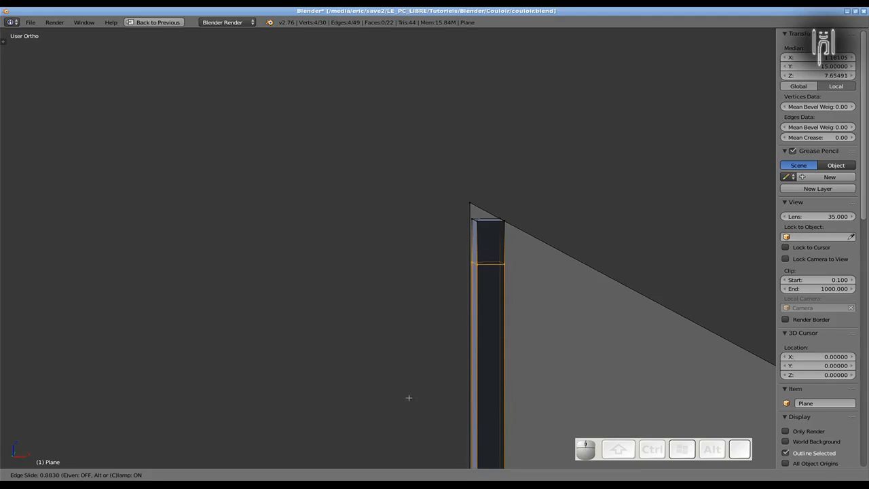
click(408, 398)
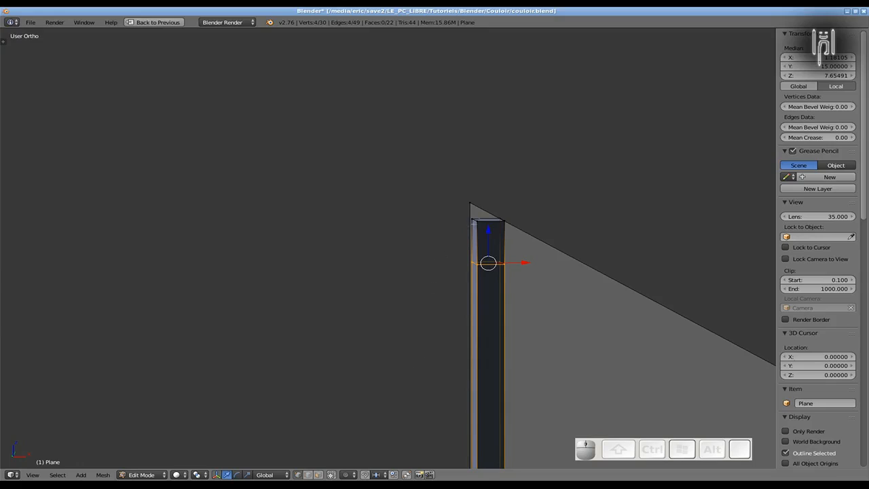
- Move the inner edge at the very top of the post -0.2 along X into the corridor, using snapped increments
right_click(477, 226)
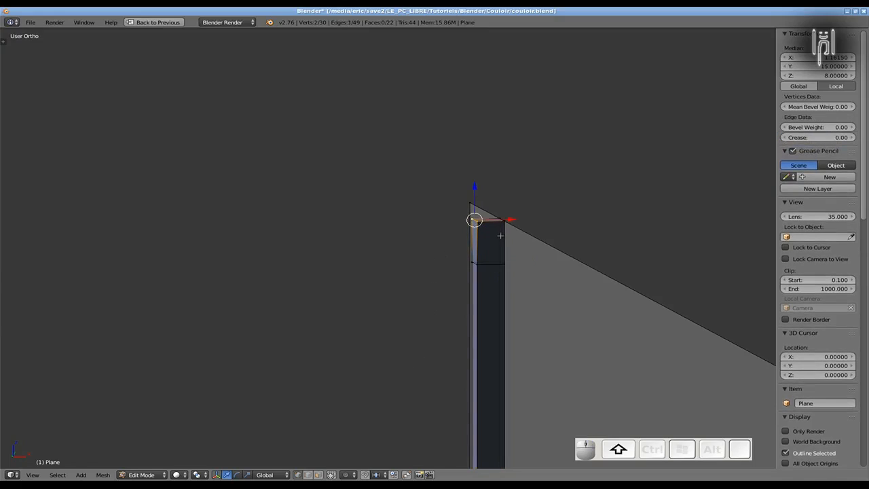
key(g)
key(z)
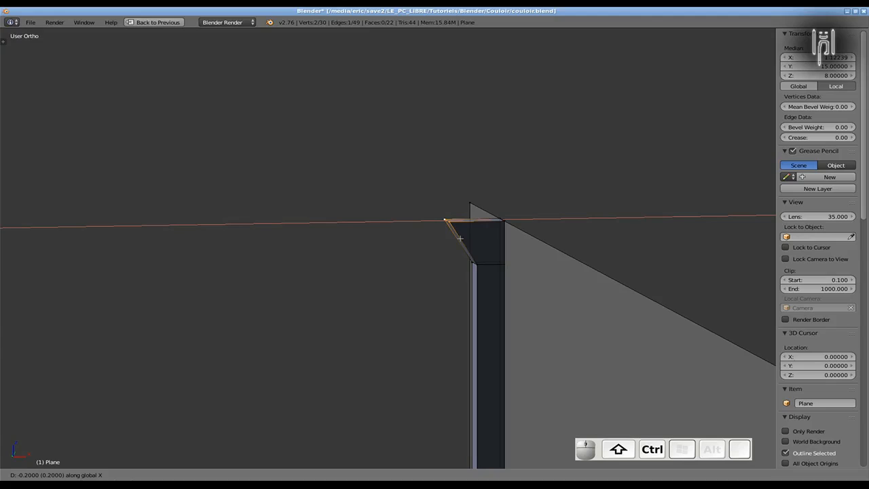
ctrl+shift+click(460, 238)
- Examine the flared post head, restore the four-view layout and return the orbited view to a front view of the corridor profile
scroll(312, 218, down, 1)
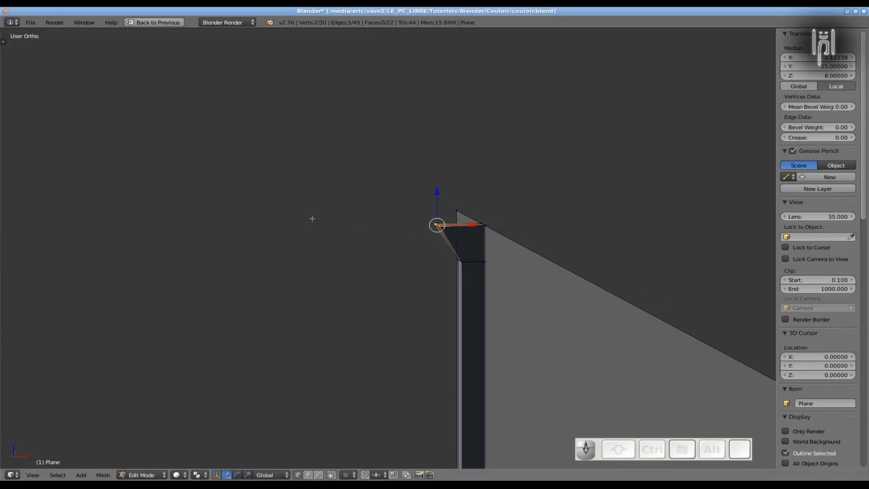
scroll(313, 218, down, 1)
scroll(330, 317, down, 3)
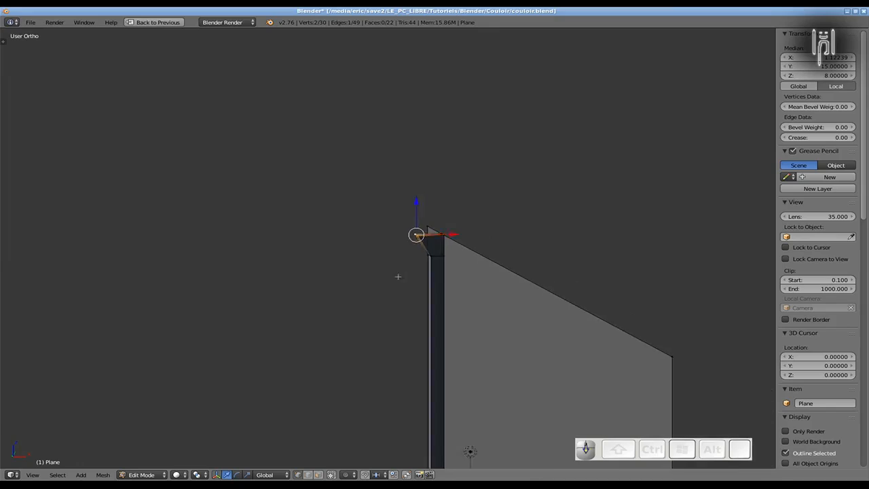
scroll(330, 321, up, 1)
scroll(331, 321, up, 1)
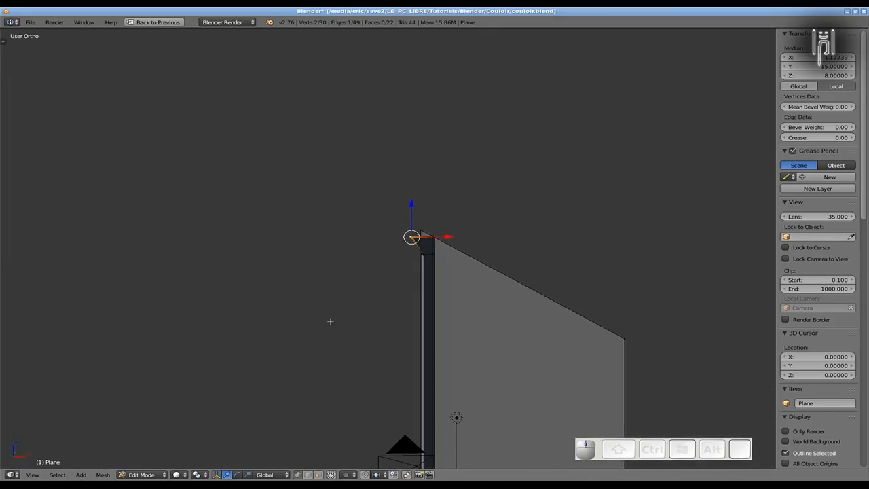
scroll(330, 321, down, 2)
scroll(330, 321, up, 3)
scroll(330, 321, down, 4)
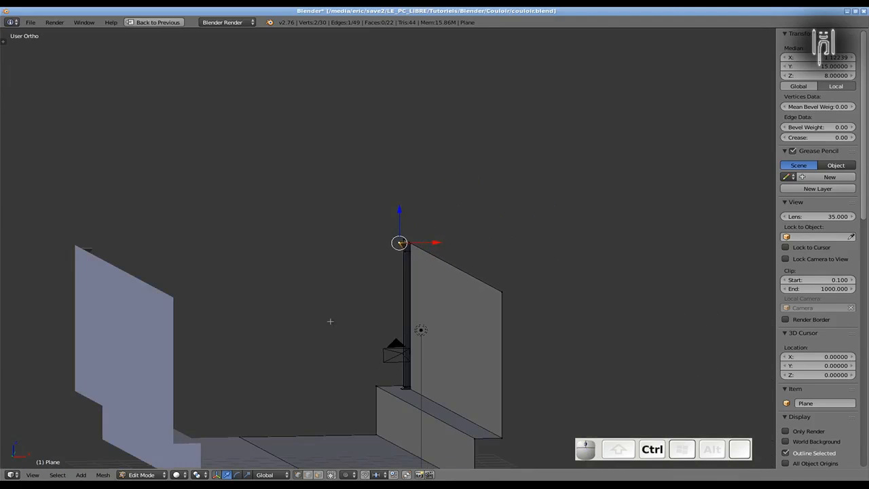
key(ctrl+Down)
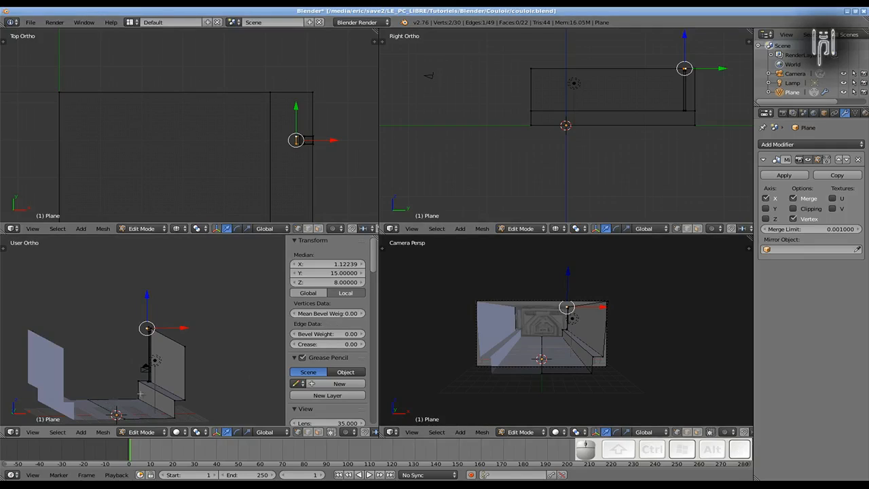
scroll(141, 394, up, 3)
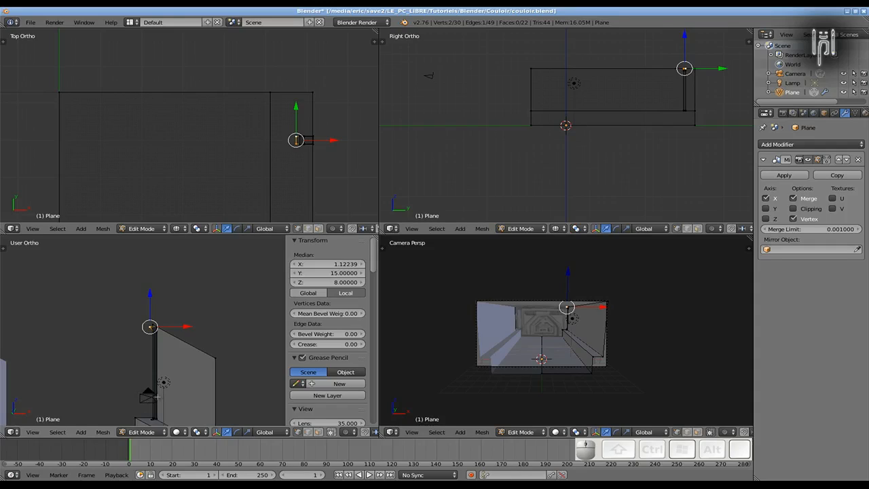
key(KP_1)
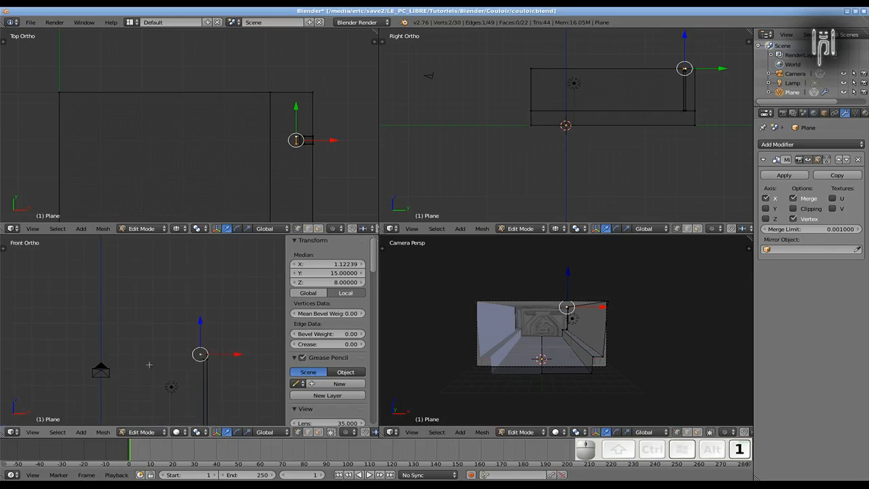
mouse_move(149, 365)
shift+middle_down()
mouse_move(165, 409)
mouse_move(137, 368)
shift+middle_up()
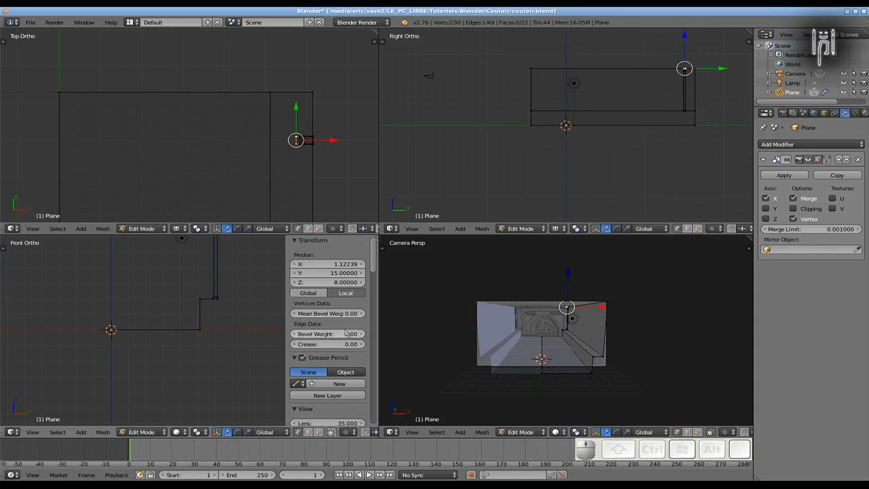
- Add 10 evenly spaced loop cuts across the floor, ledge and wall along the corridor's length, leaving them without edge slide
key(ctrl+Down)
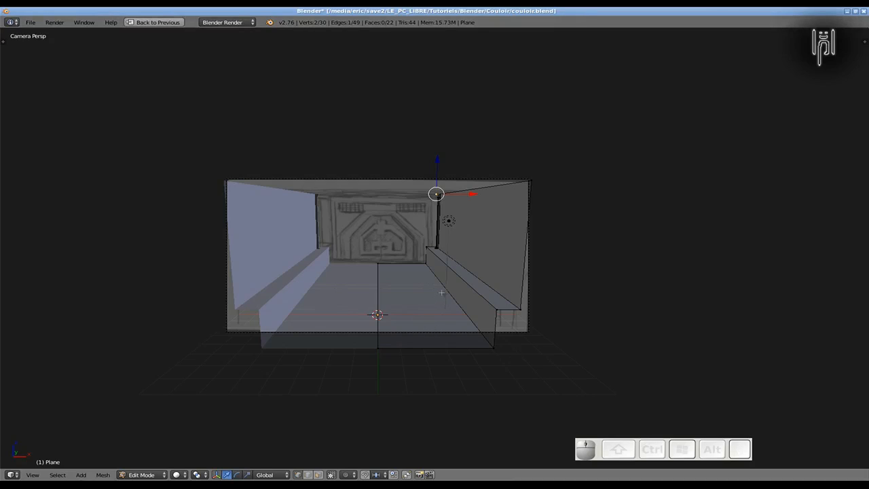
key(ctrl+r)
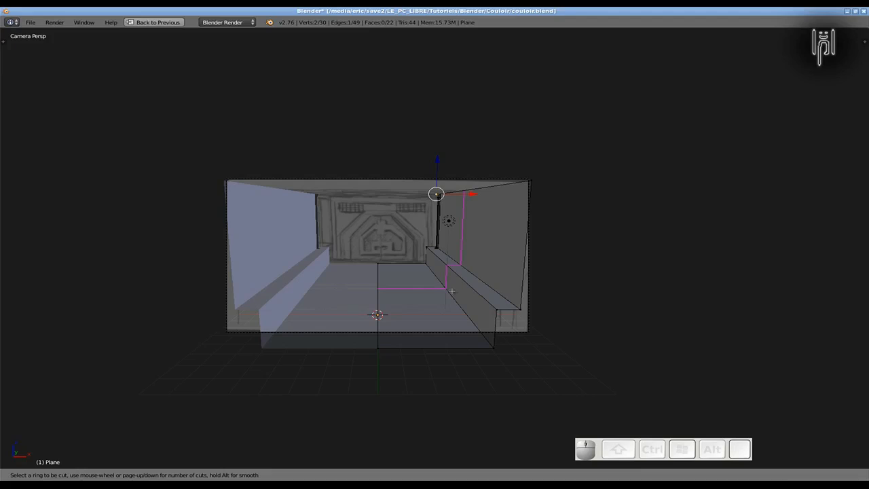
scroll(452, 291, up, 9)
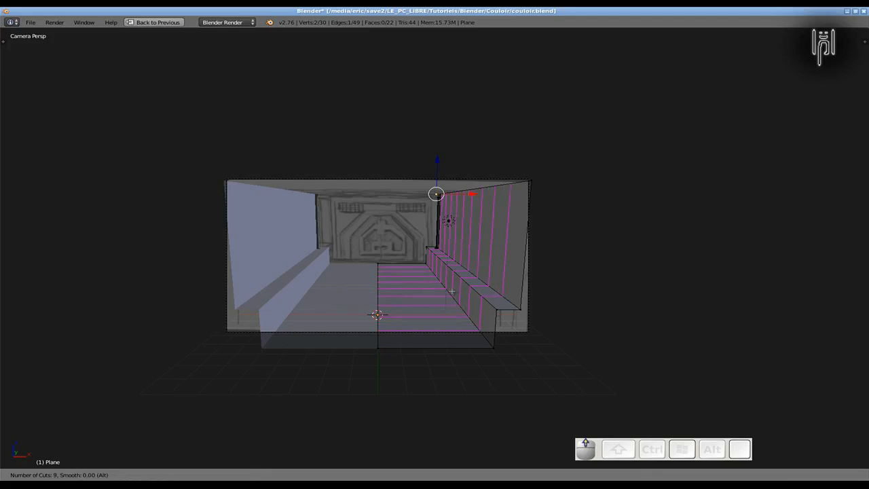
scroll(452, 291, up, 6)
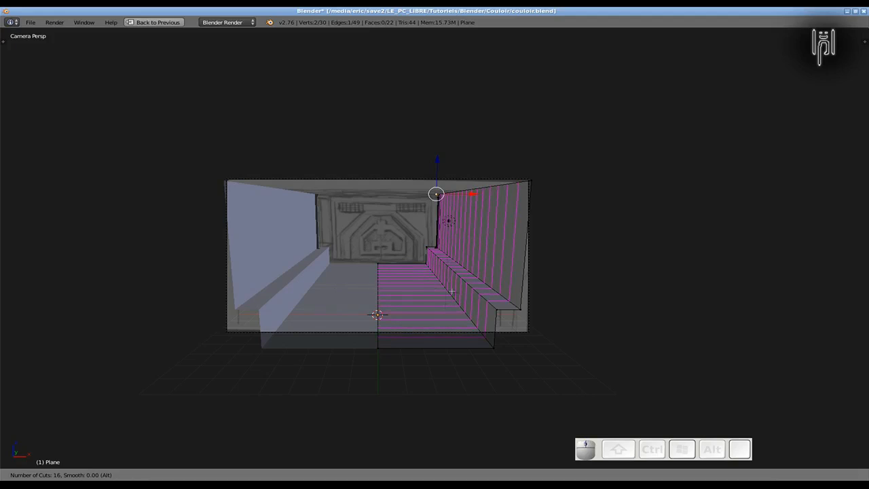
scroll(452, 291, up, 1)
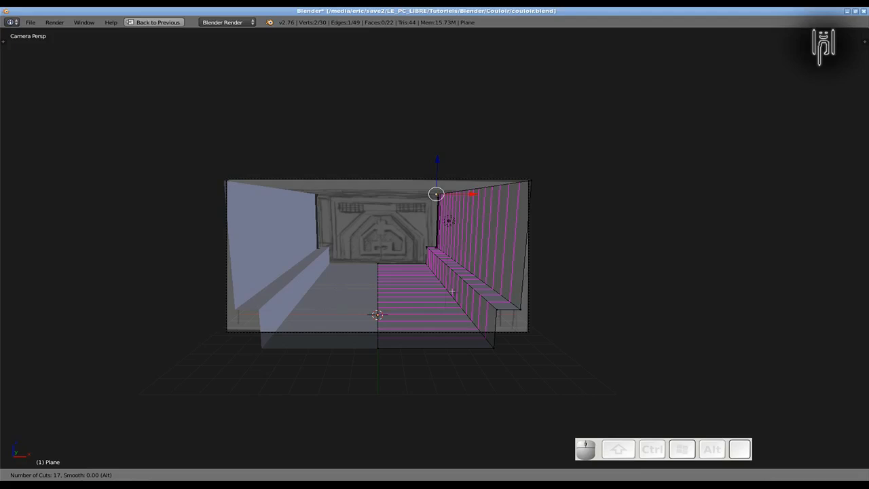
scroll(452, 291, down, 2)
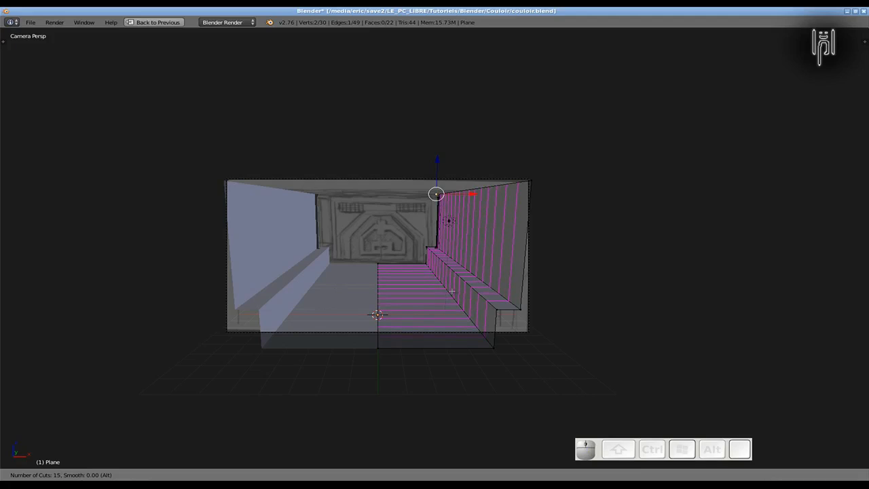
scroll(451, 291, down, 5)
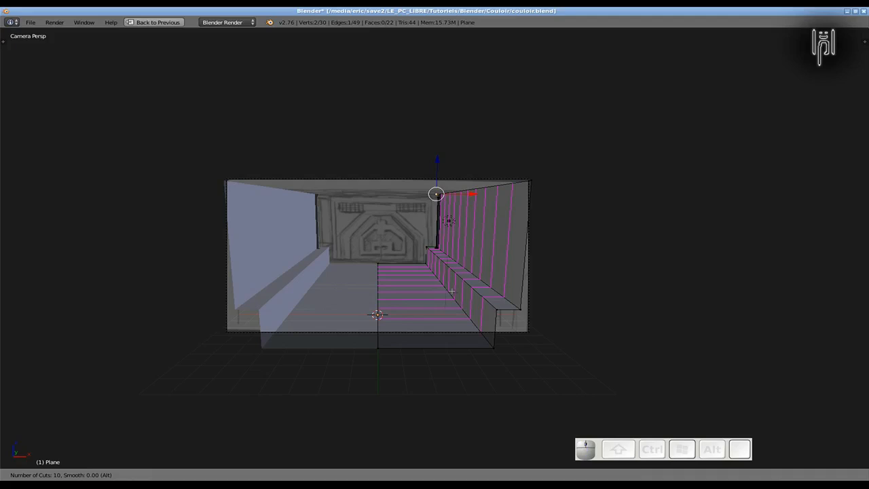
click(452, 291)
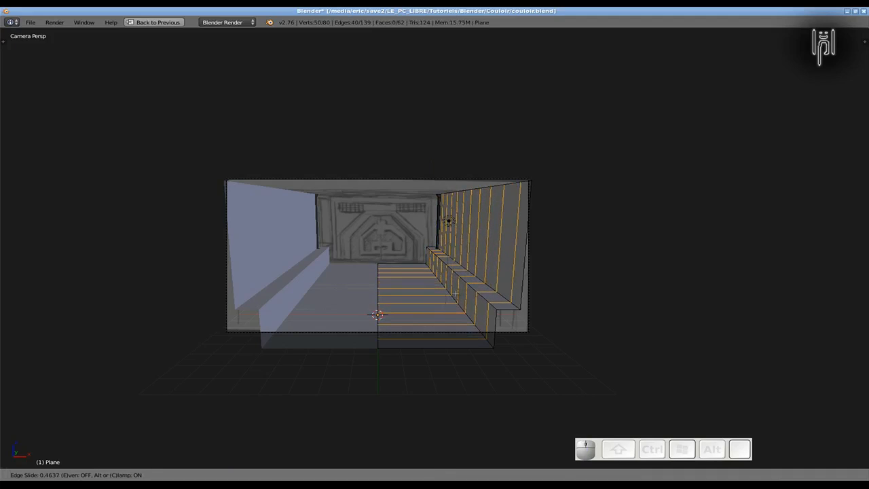
key(Escape)
- In face select mode, select every second face on the ledge's vertical side, five in all, starting with the second from the rear
middle_drag(456, 292, 385, 278)
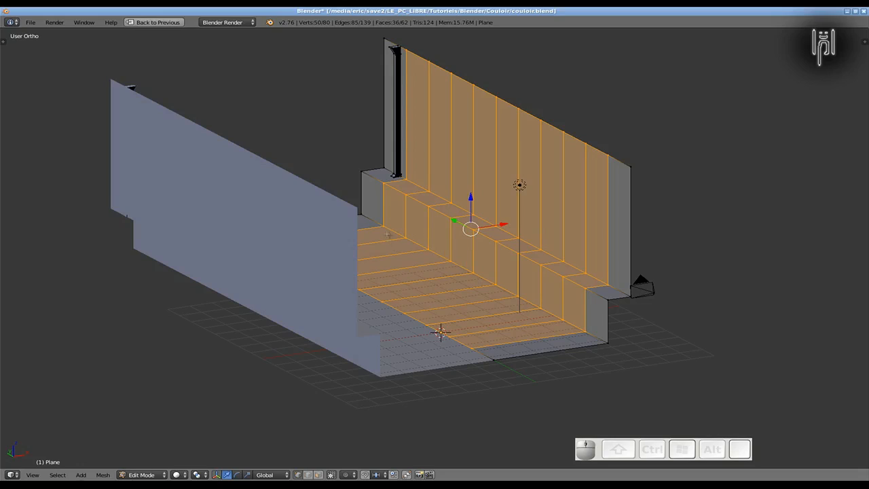
key(a)
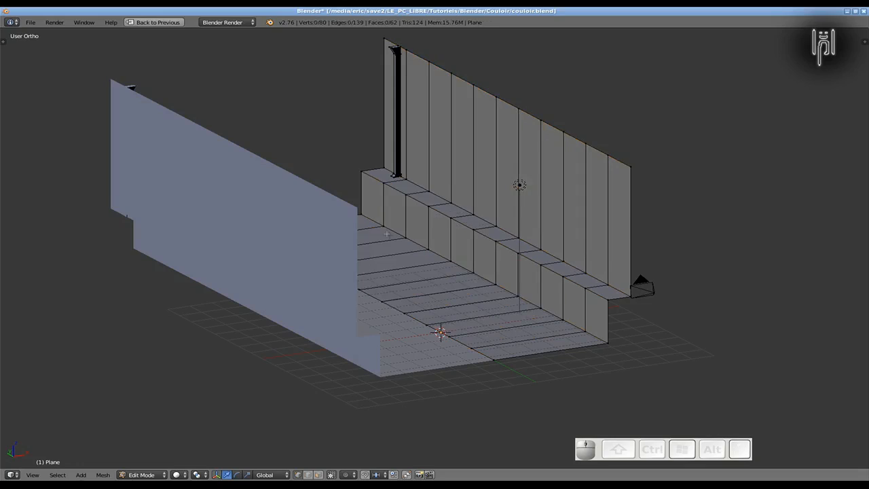
click(318, 475)
right_click(395, 209)
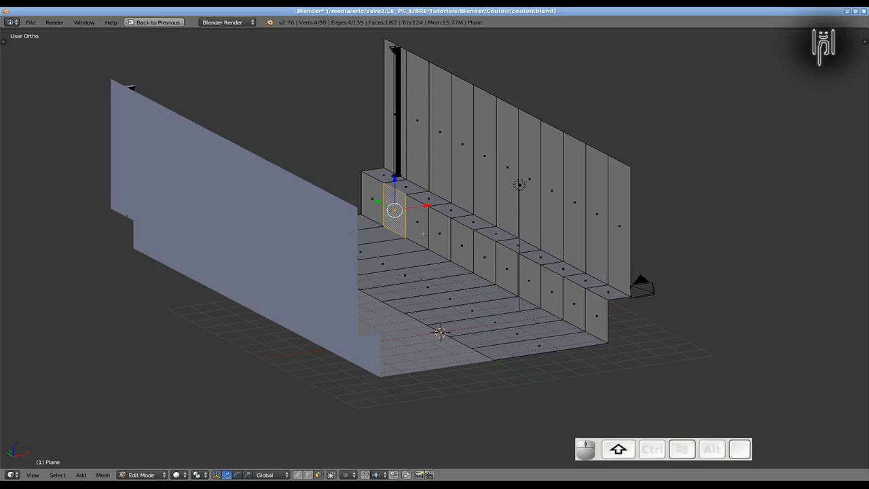
shift+right_click(440, 234)
shift+right_click(484, 257)
shift+right_click(530, 279)
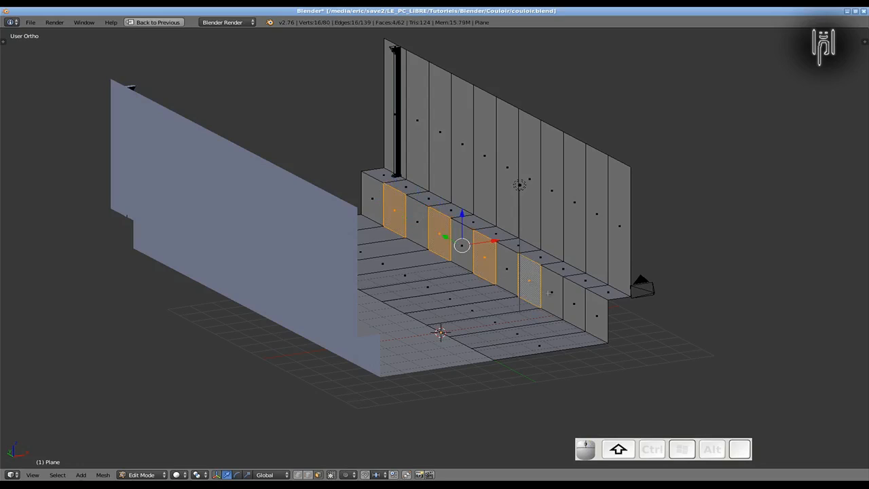
shift+right_click(575, 304)
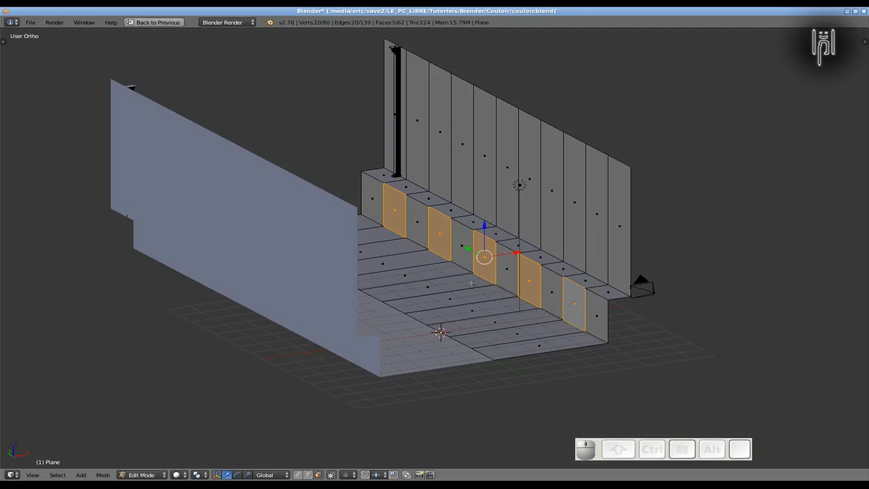
- Extrude the five selected faces in place and scale the new faces to about 0.9 along Z
key(e)
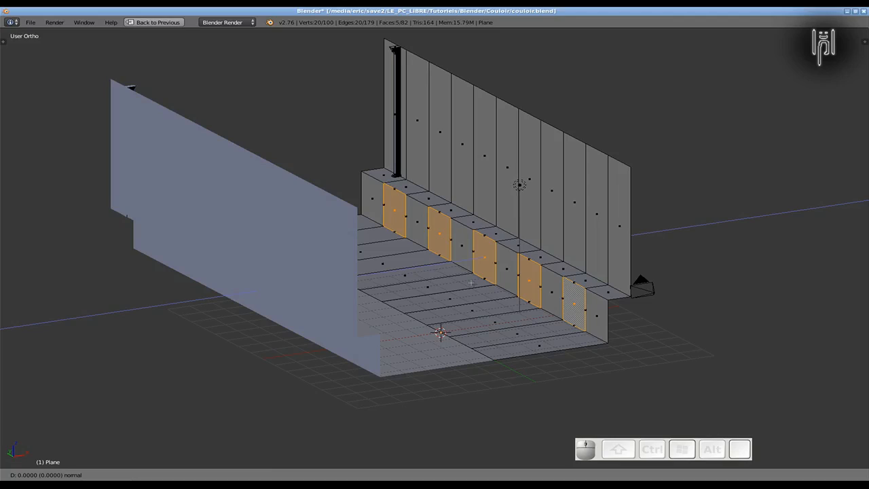
key(Escape)
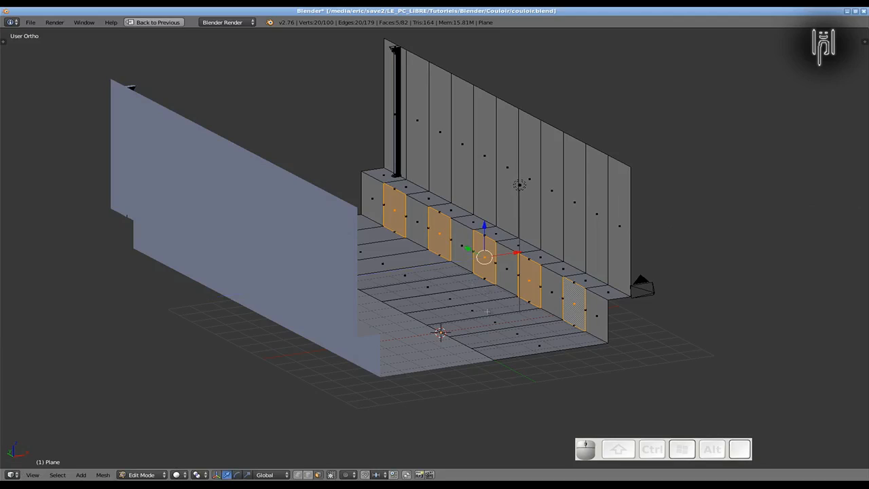
key(s)
key(z)
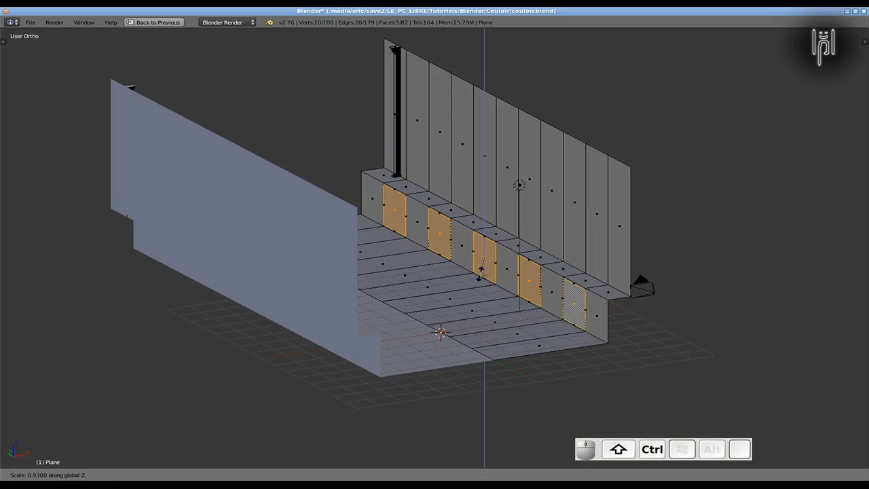
click(479, 272)
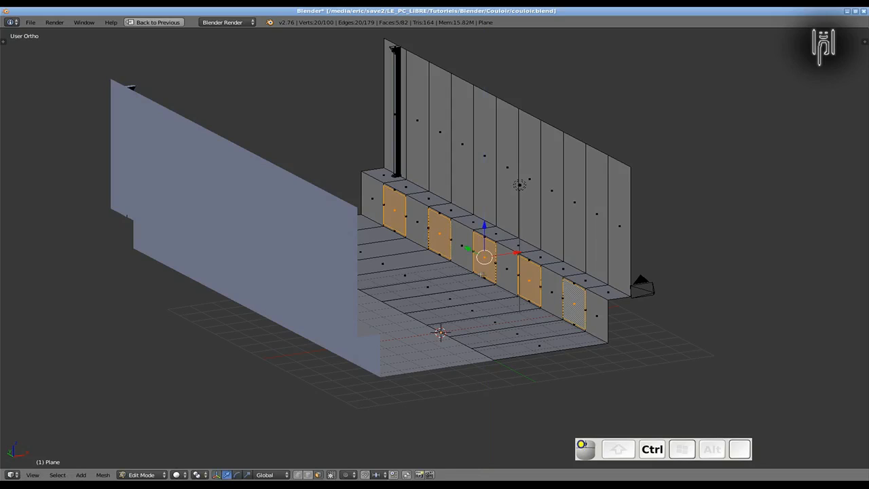
- Move the five extruded faces 0.1 along X into the ledge to form recesses
key(g)
key(y)
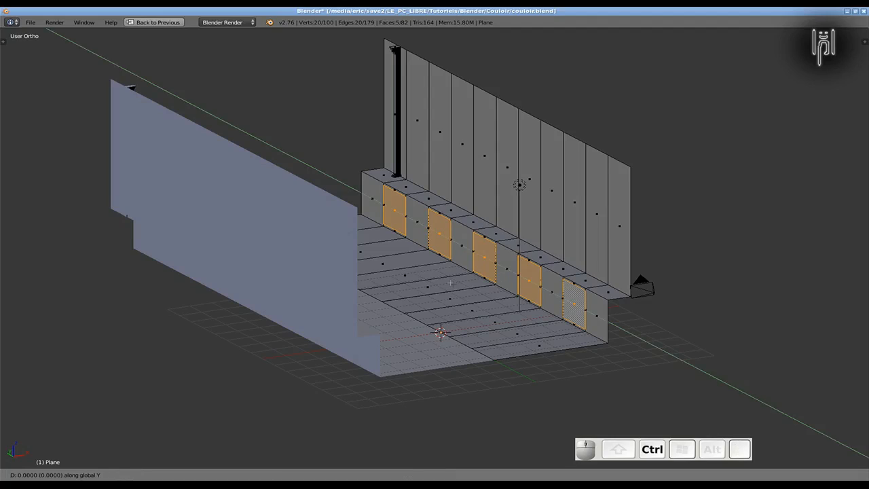
key(x)
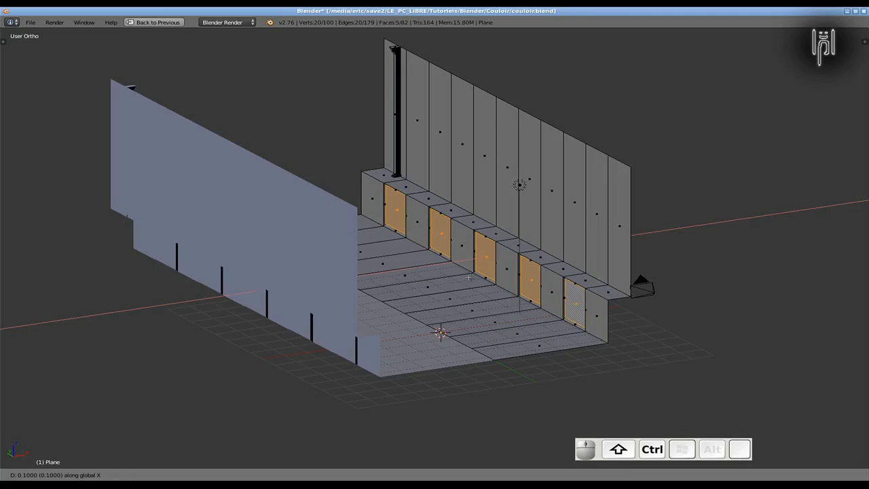
ctrl+shift+click(468, 277)
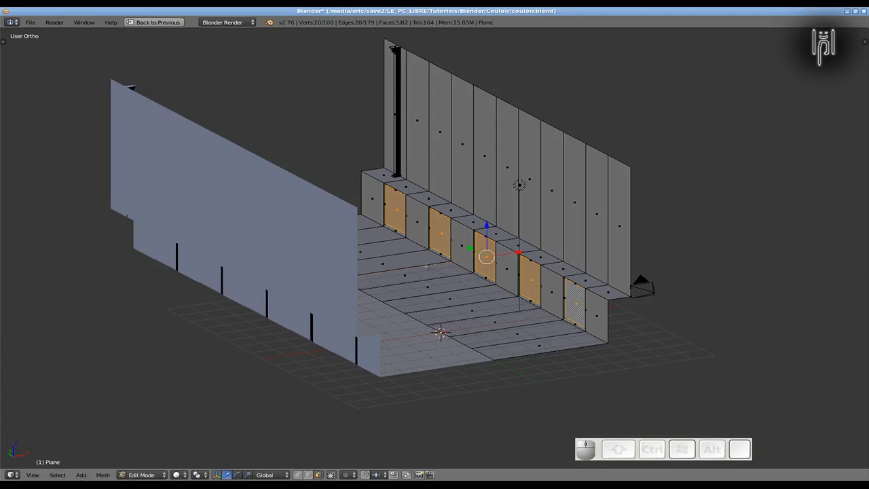
- Show the ledge profile close up in front view, keeping the five recessed faces selected
middle_drag(427, 269, 398, 258)
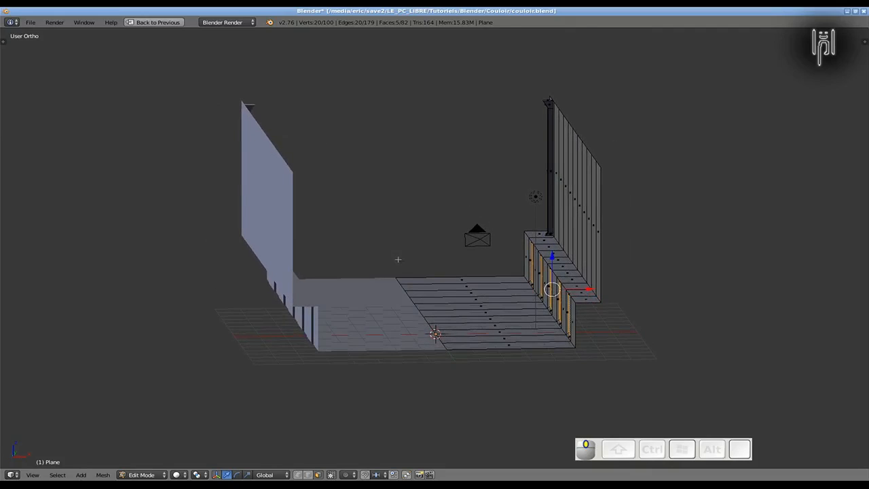
key(KP_1)
scroll(516, 316, up, 5)
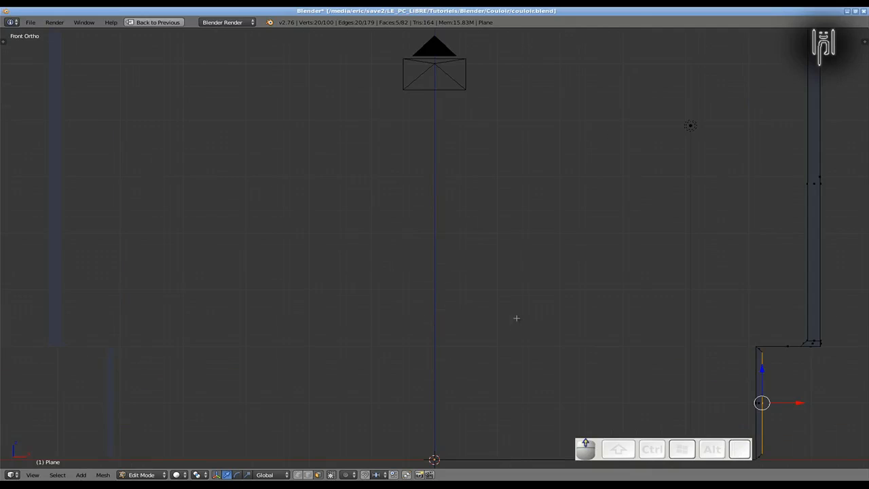
shift+middle_drag(516, 316, 296, 197)
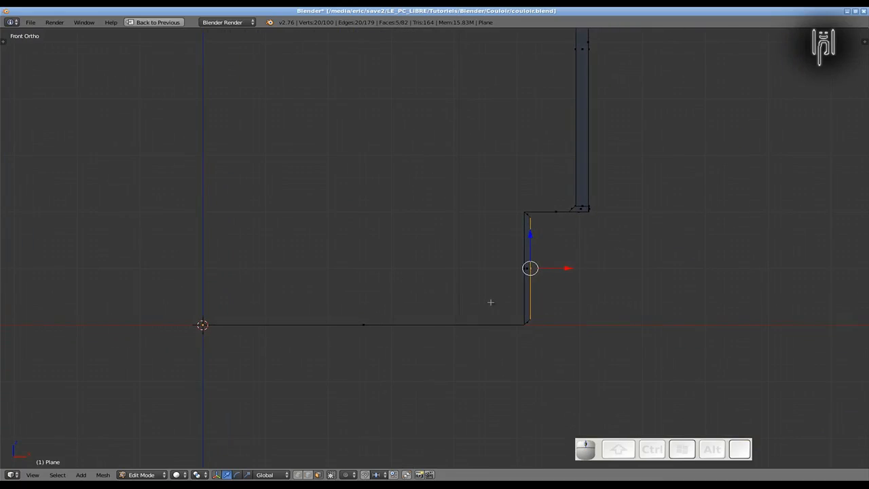
key(a)
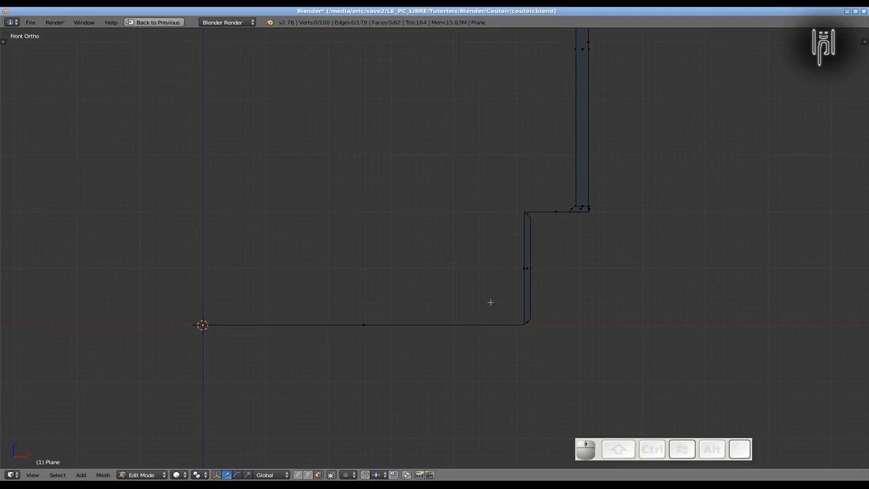
key(ctrl+z)
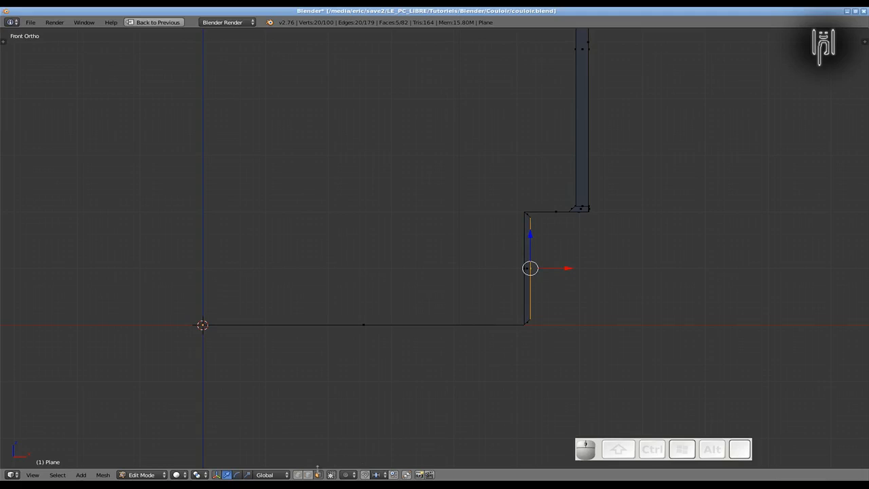
- In vertex select mode with hidden geometry selectable, box-deselect the lower vertices of the recessed faces so only their upper edges stay selected
click(308, 474)
key(b)
middle_drag(481, 304, 573, 364)
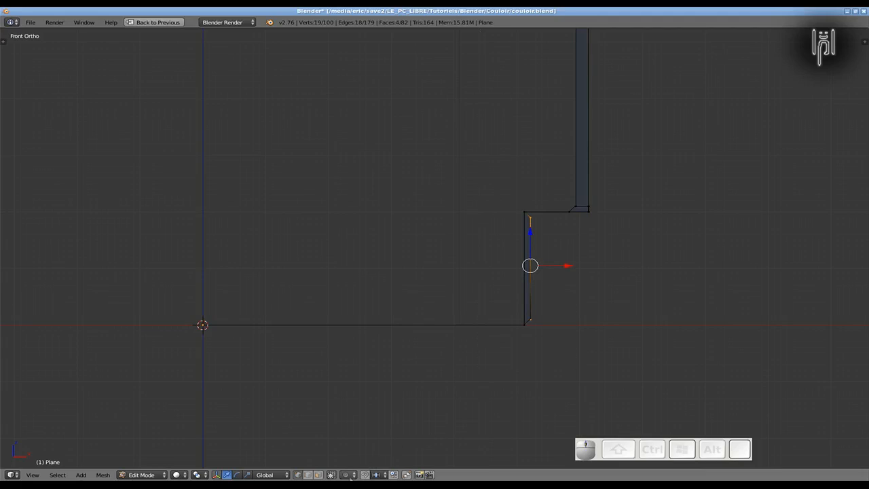
click(332, 476)
key(b)
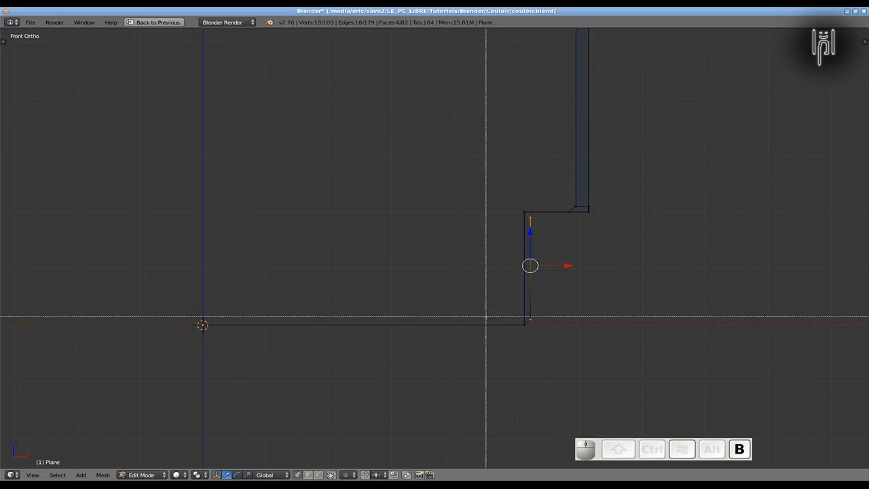
middle_click(491, 309)
middle_drag(491, 309, 563, 333)
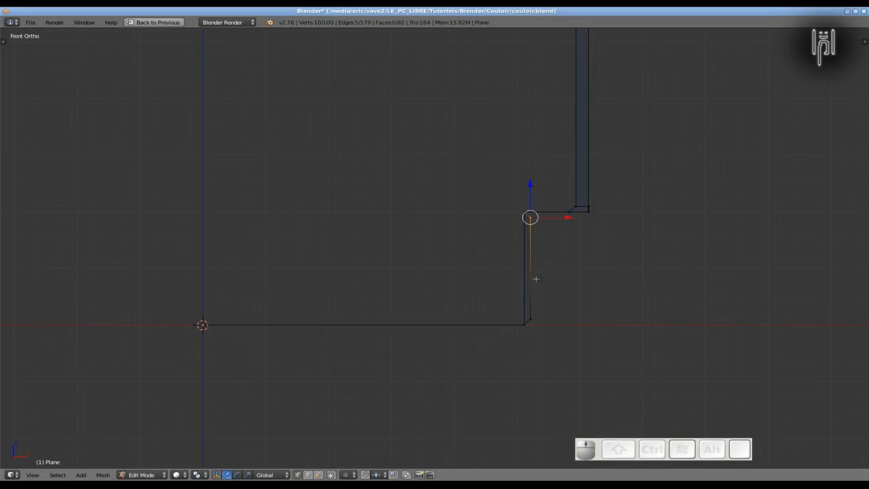
- Move the upper edges of the recessed faces 0.3 along X and -0.4 along Z with snapping, and switch to face select mode in an orbited view
key(g)
key(ctrl)
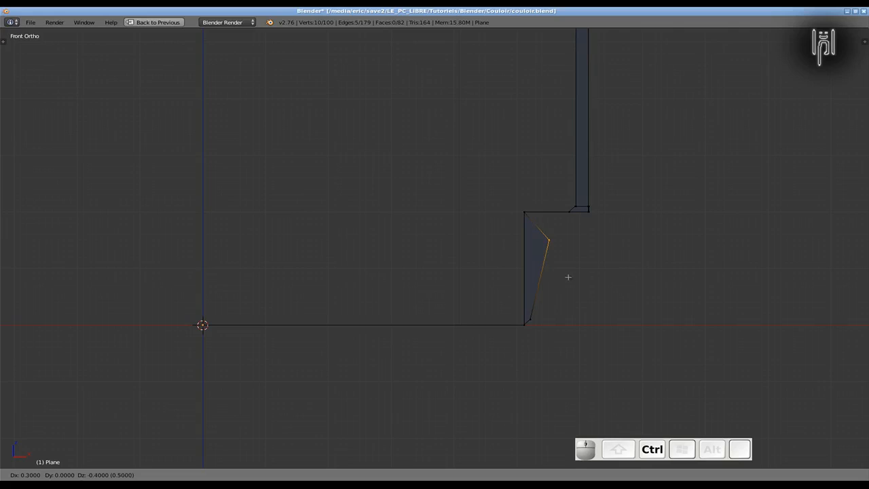
click(568, 278)
middle_drag(451, 276, 479, 280)
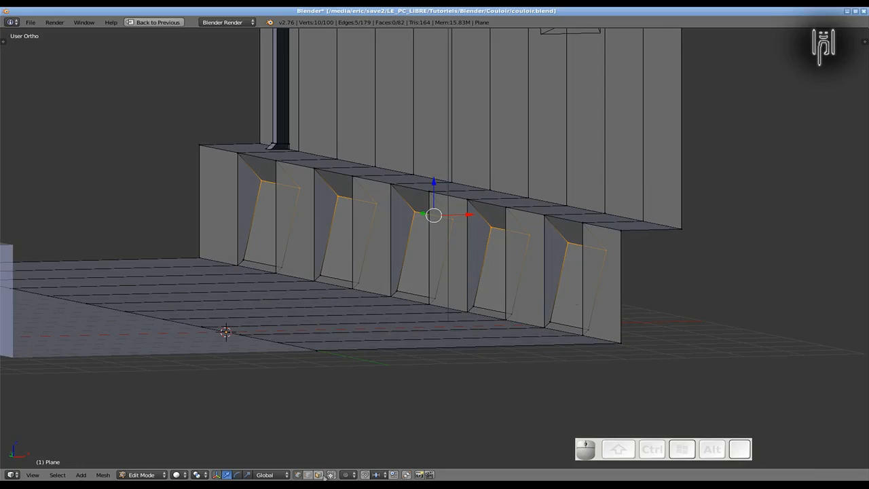
click(318, 474)
right_click(267, 237)
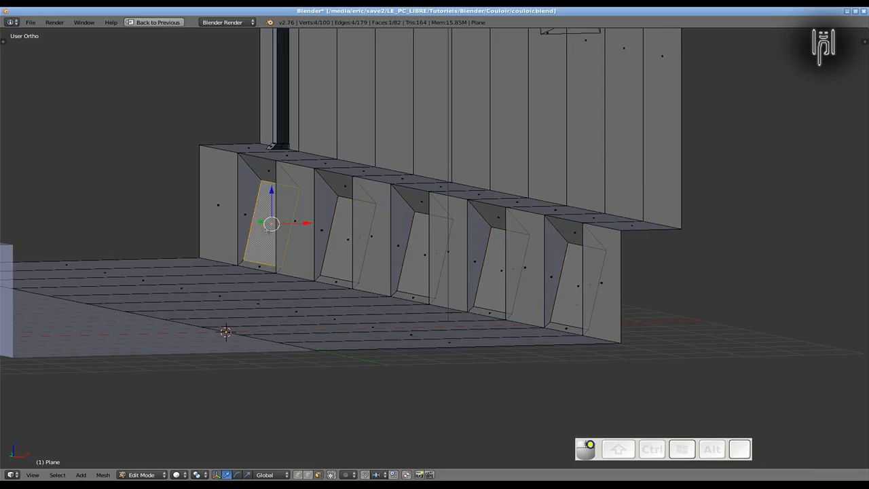
shift+right_click(338, 244)
shift+right_click(425, 256)
shift+right_click(501, 270)
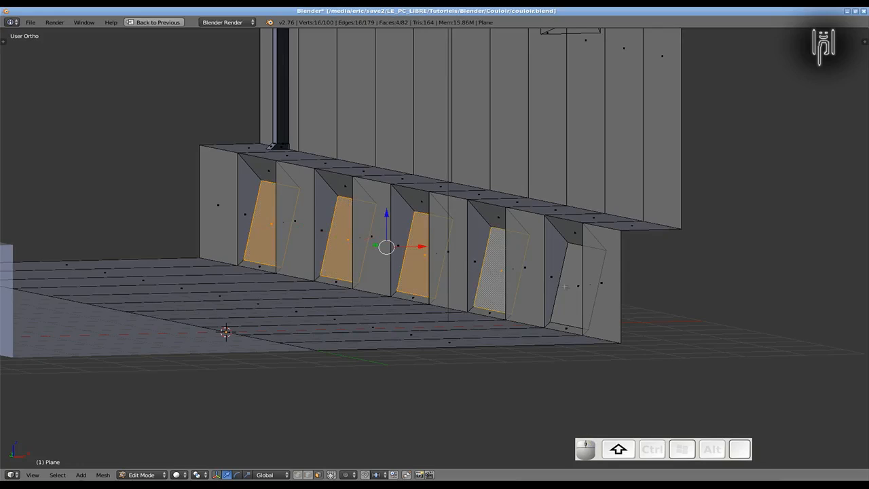
shift+right_click(574, 285)
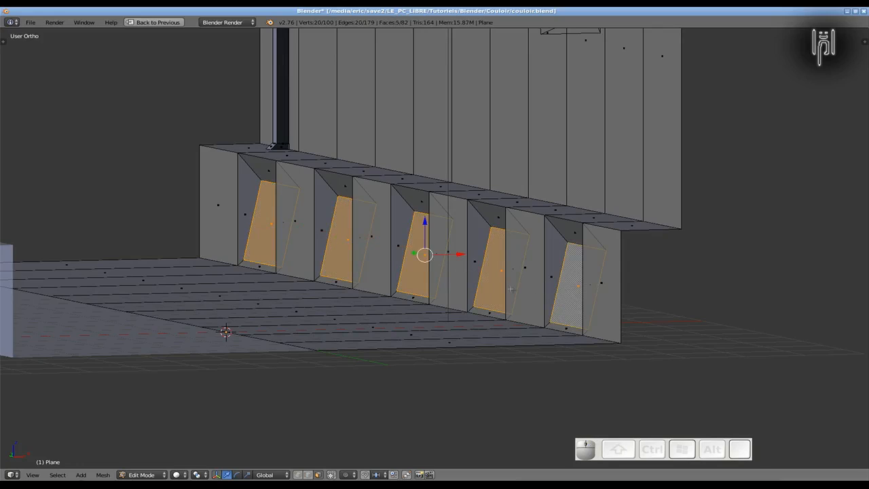
- Extrude the first recess's back face in place and scale the new face down slightly with snapping to form an inset
right_click(271, 232)
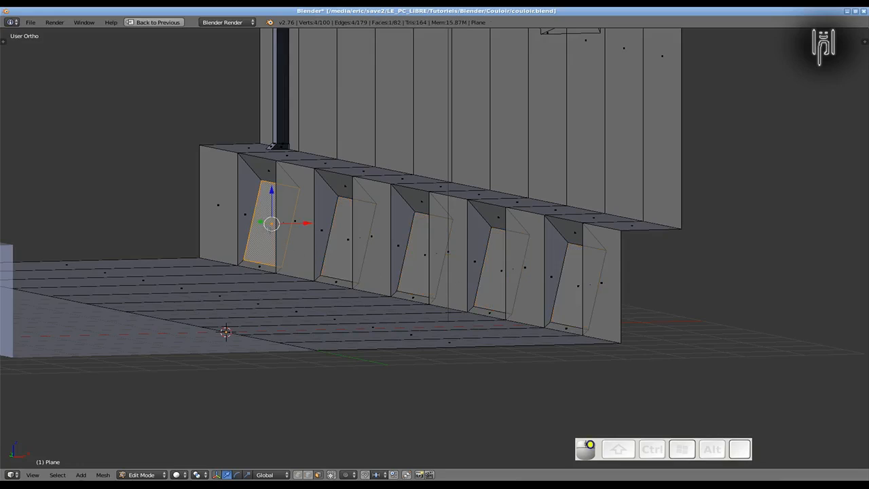
key(e)
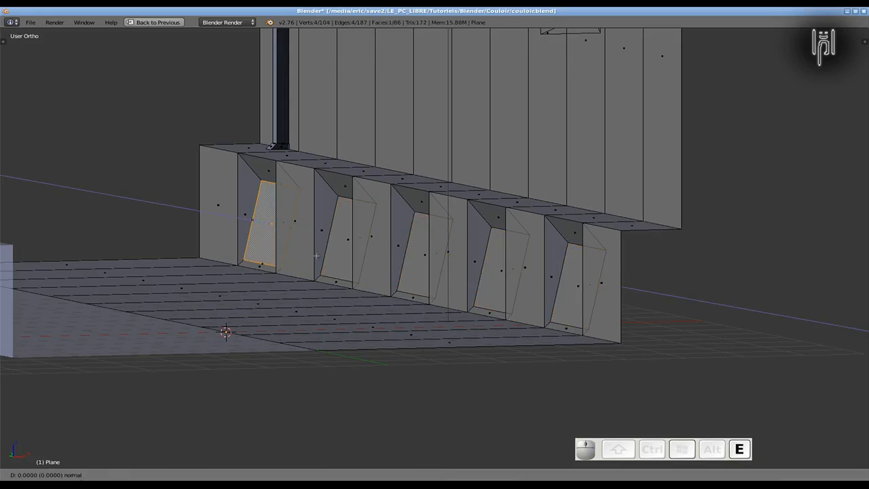
key(Escape)
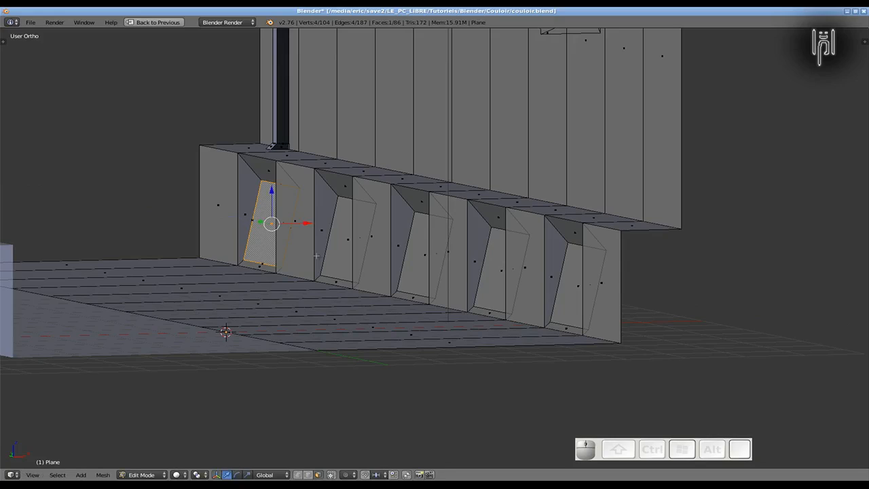
key(s)
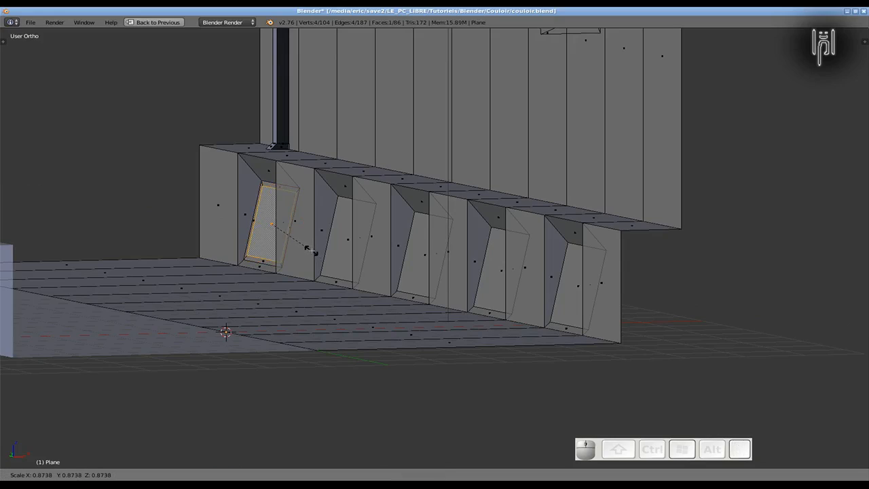
key(ctrl)
click(311, 249)
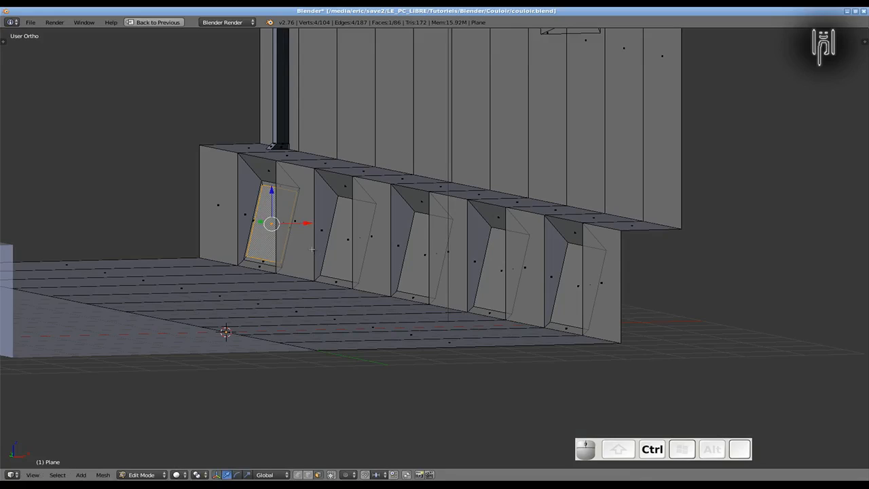
- Extrude the second recess's back face in place and scale it down with snapping to match the first inset
right_click(352, 249)
key(e)
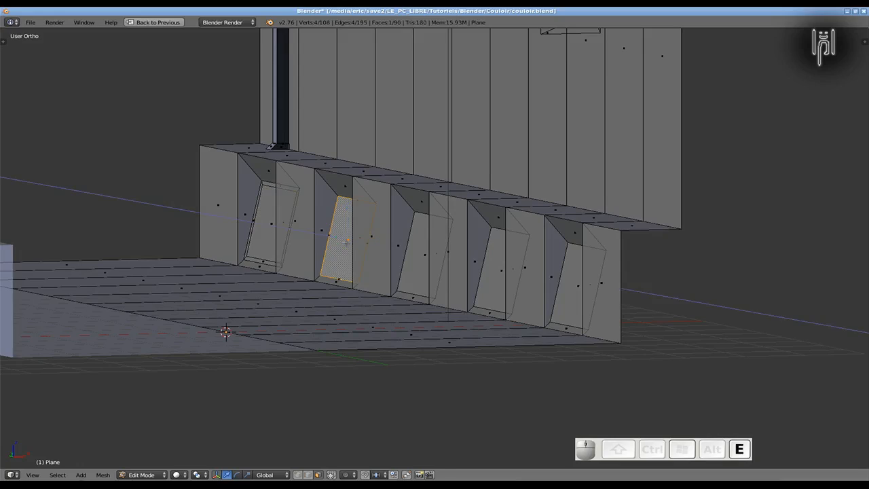
key(Escape)
key(s)
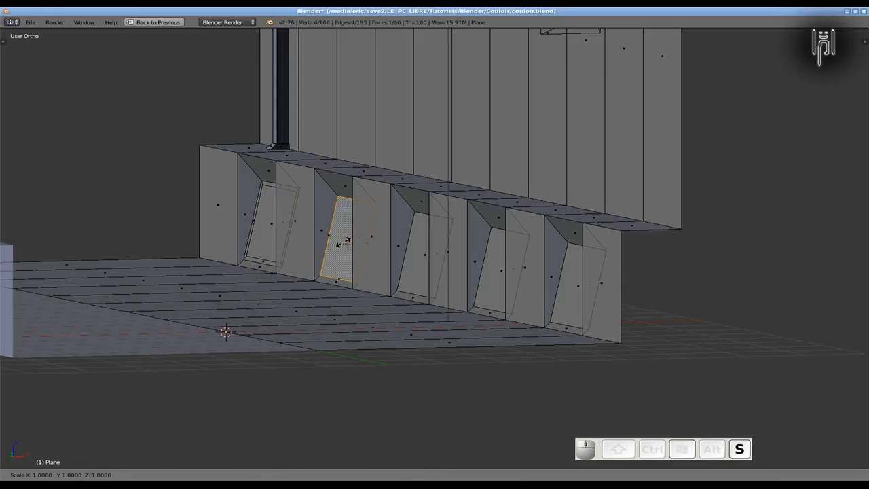
key(ctrl)
key(Escape)
key(s)
ctrl+click(346, 352)
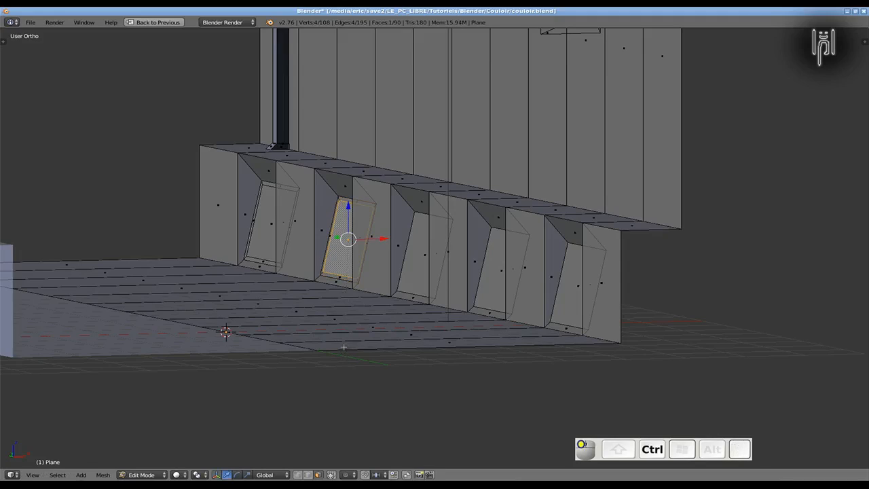
- Extrude the third recess's back face in place and scale the new face to 0.9
right_click(396, 279)
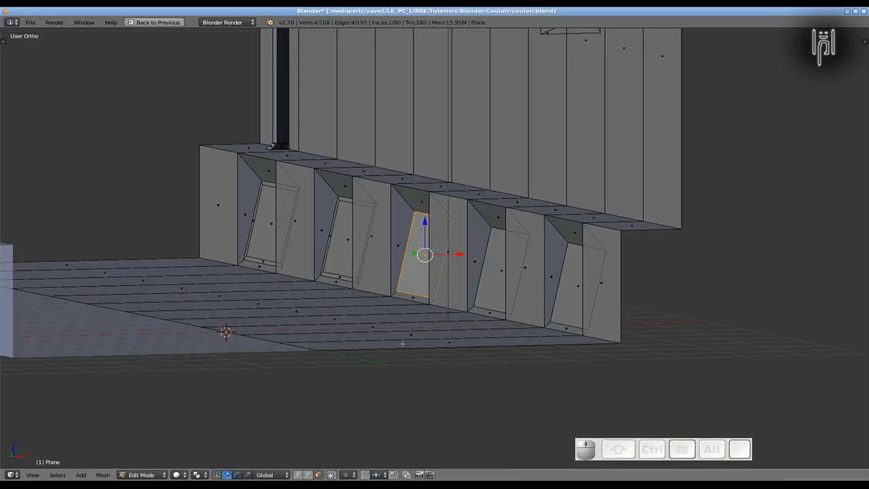
key(e)
key(Escape)
text(s)
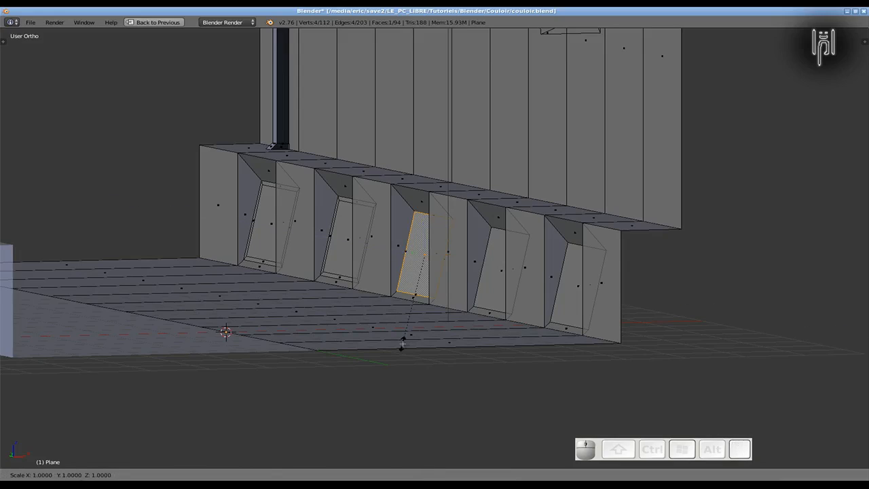
text(.9)
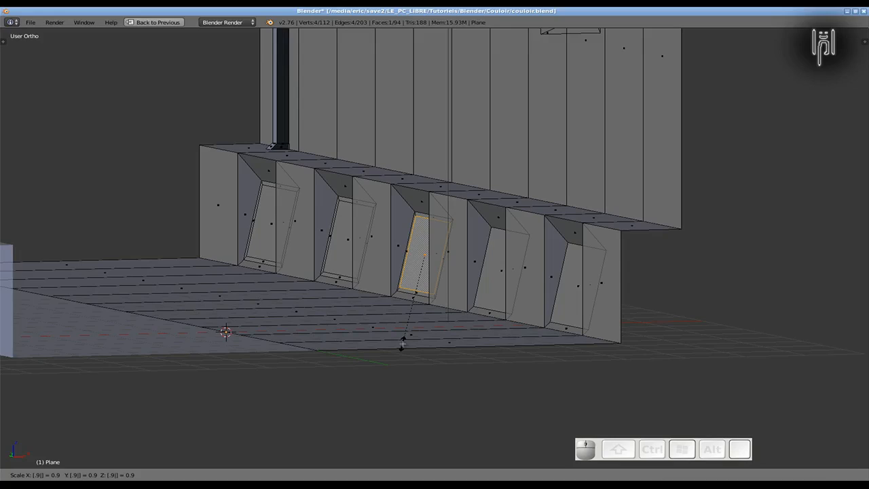
key(Return)
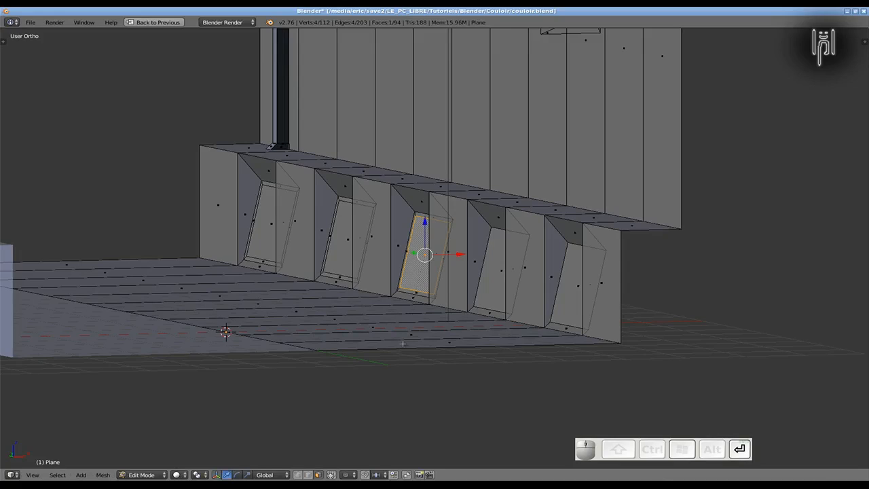
- Extrude the fourth recess's back face in place and scale the new face to 0.9
right_click(494, 277)
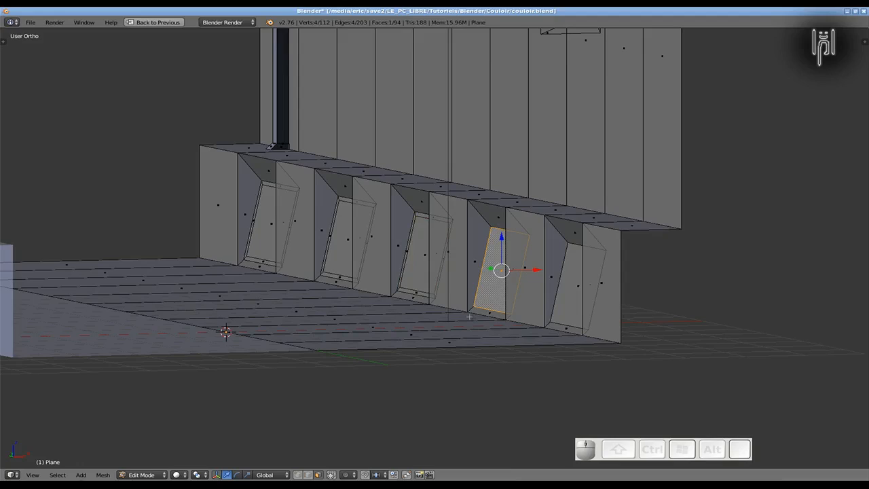
key(e)
key(Escape)
text(s0.9)
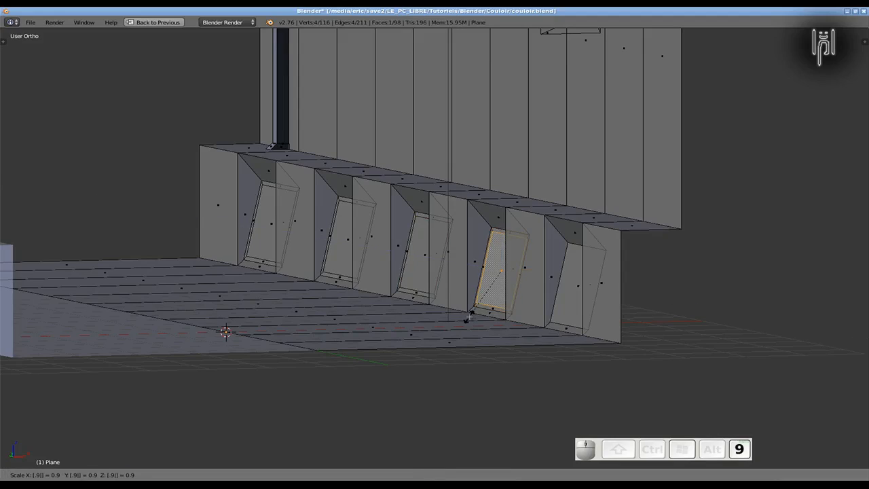
key(Return)
- Extrude the fifth recess's back face in place and scale it down to match the other insets
right_click(558, 313)
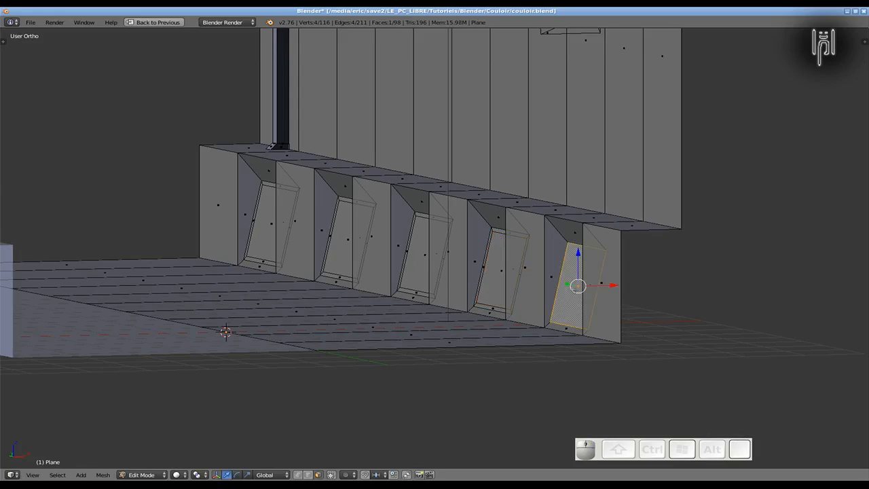
key(e)
key(Escape)
text(s.)
key(Return)
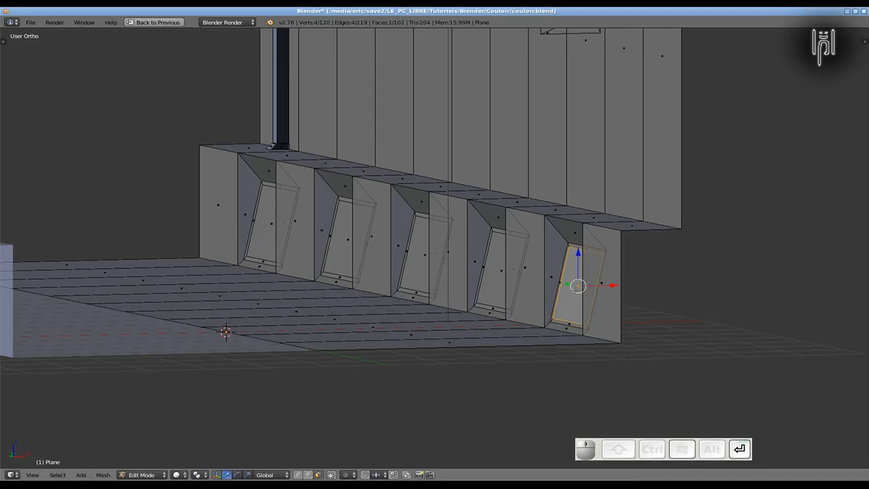
- Select the five inset faces in the recesses together and move them -0.04 along X in front view
right_click(280, 238)
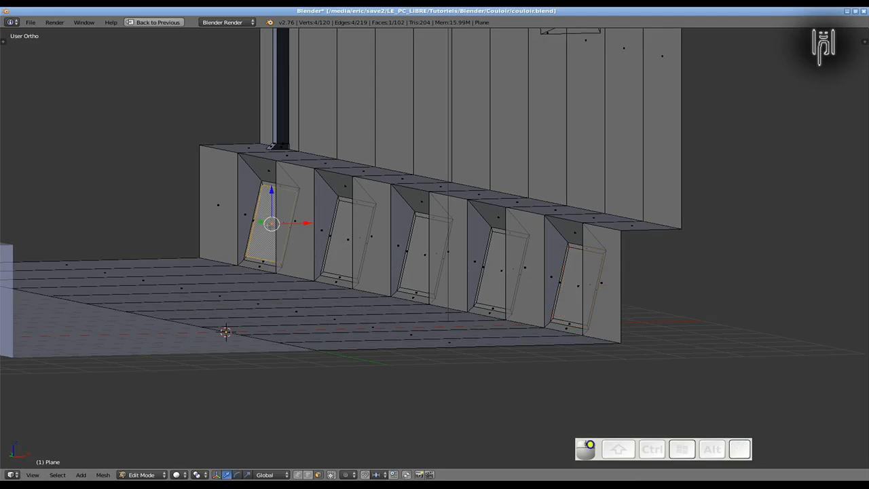
shift+right_click(340, 243)
shift+right_click(406, 254)
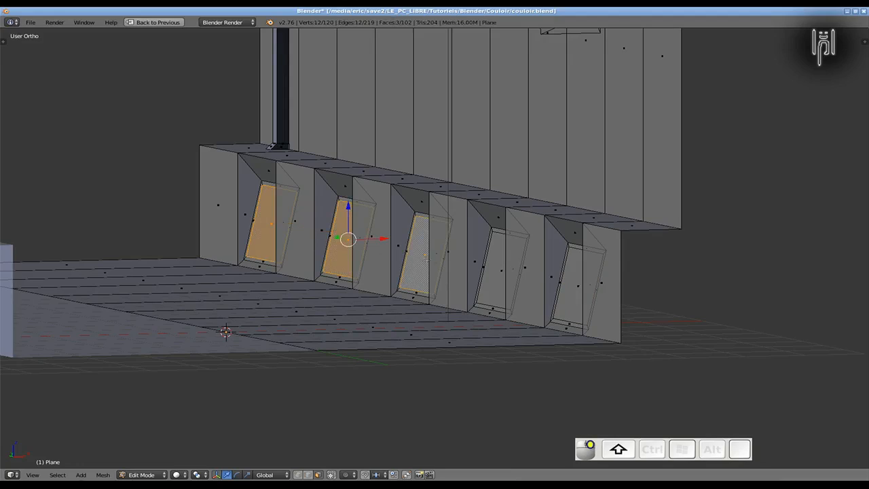
shift+right_click(494, 273)
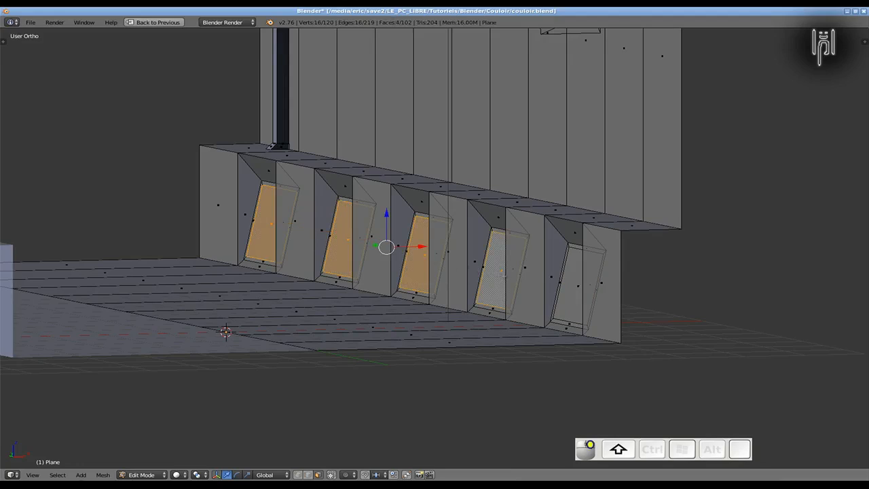
shift+right_click(575, 288)
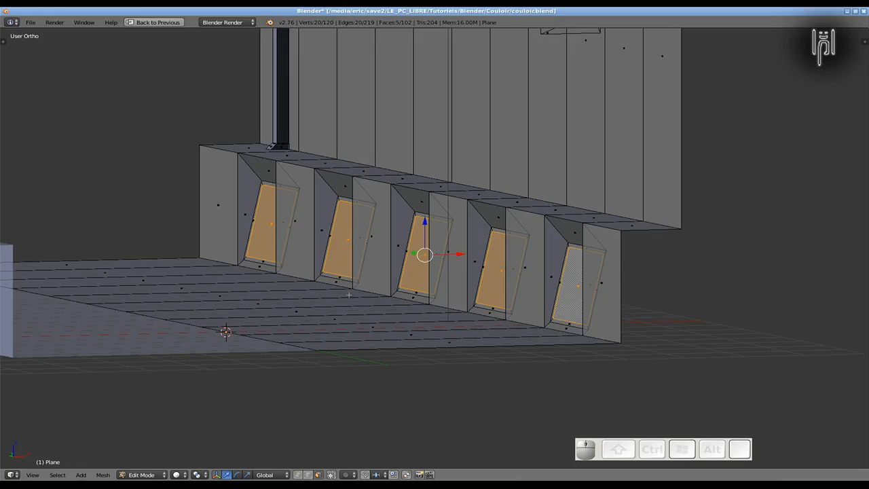
key(KP_1)
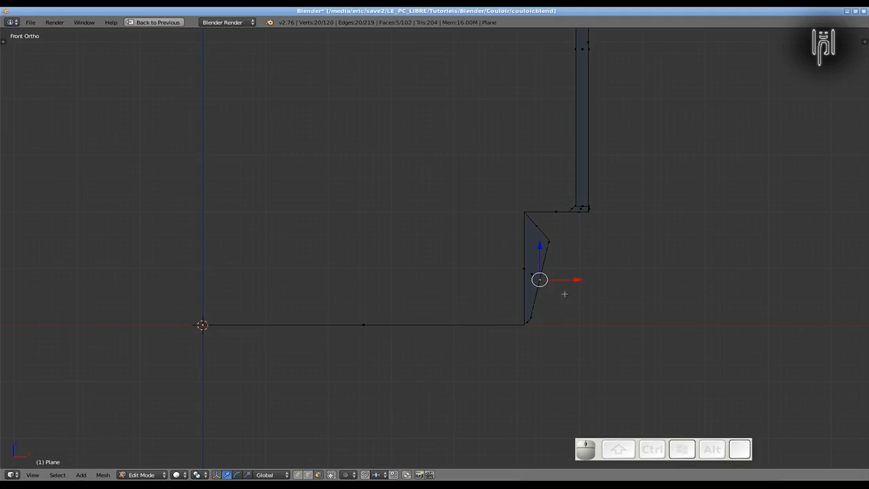
key(g)
key(x)
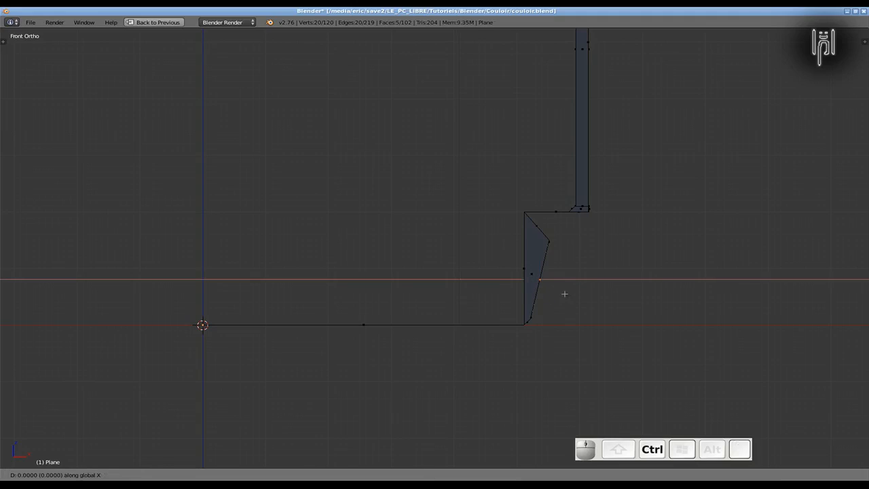
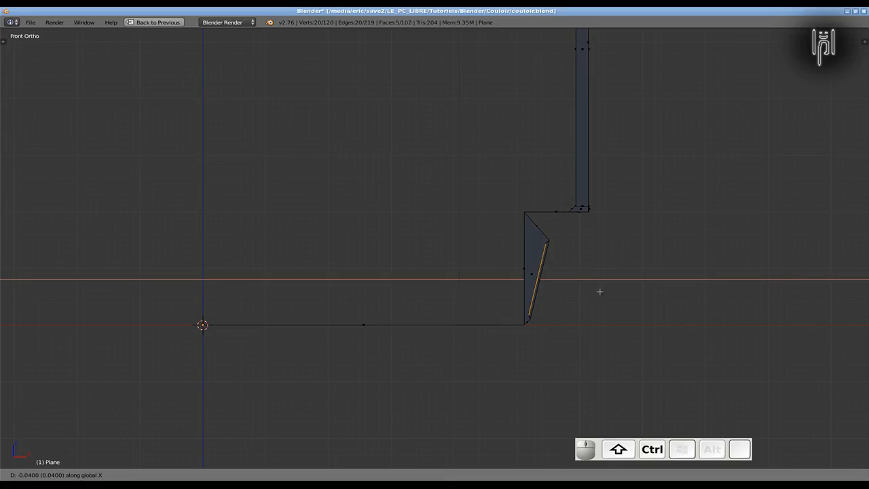
click(599, 292)
- Examine the raised recess panels from several angles in Object Mode and return to Edit Mode with everything deselected
key(Tab)
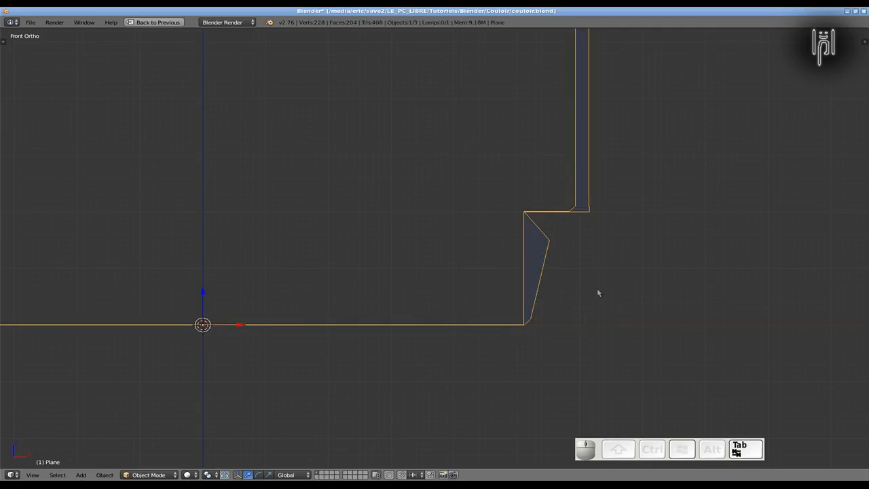
middle_drag(599, 293, 580, 299)
scroll(627, 304, up, 6)
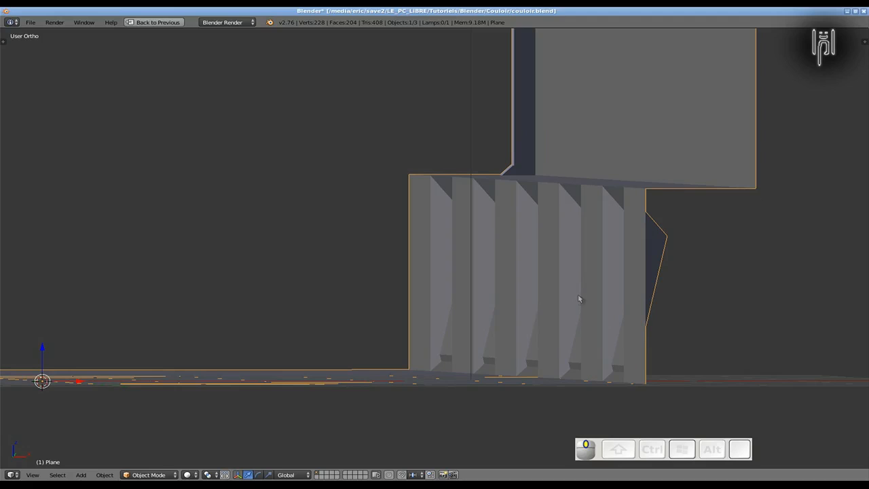
middle_drag(532, 336, 612, 343)
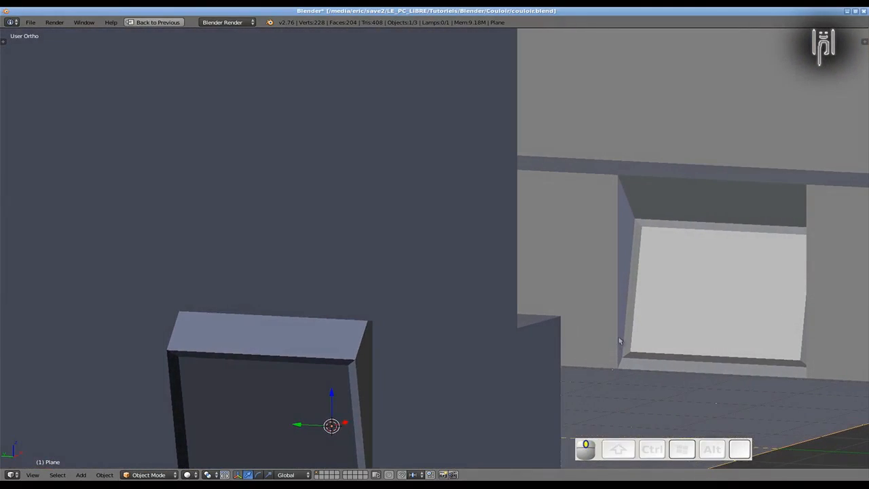
middle_drag(614, 288, 534, 283)
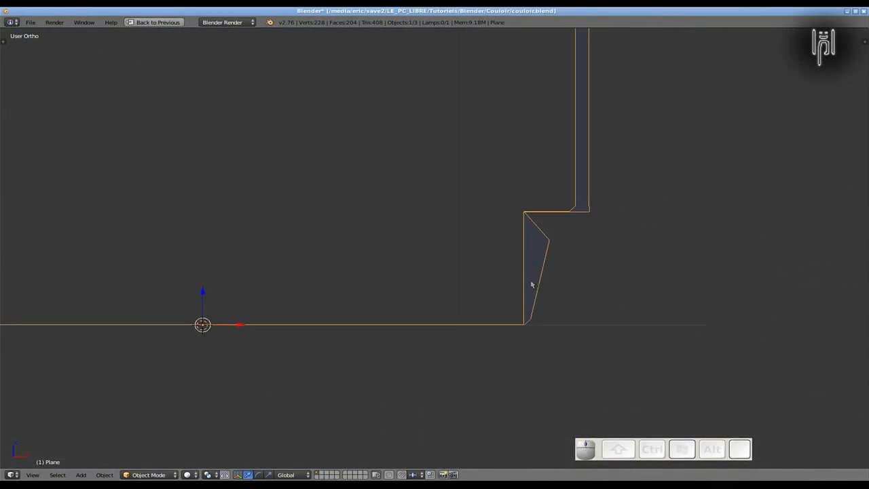
key(Tab)
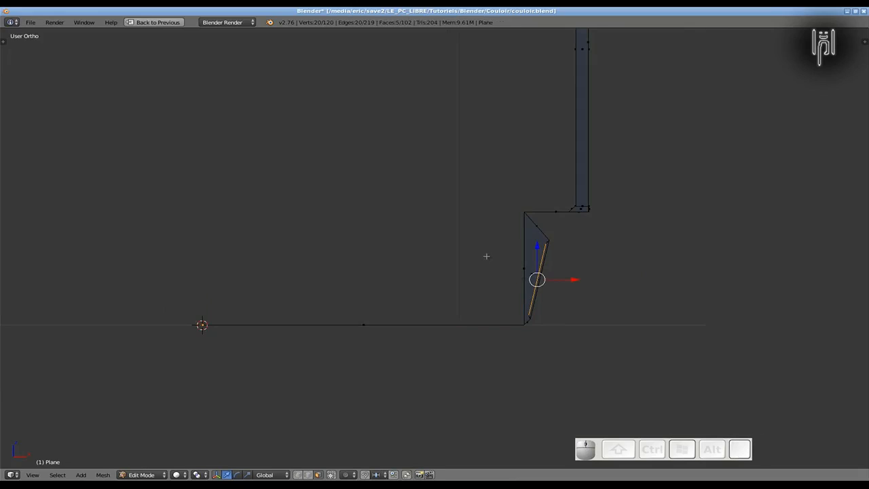
key(a)
middle_drag(486, 256, 496, 270)
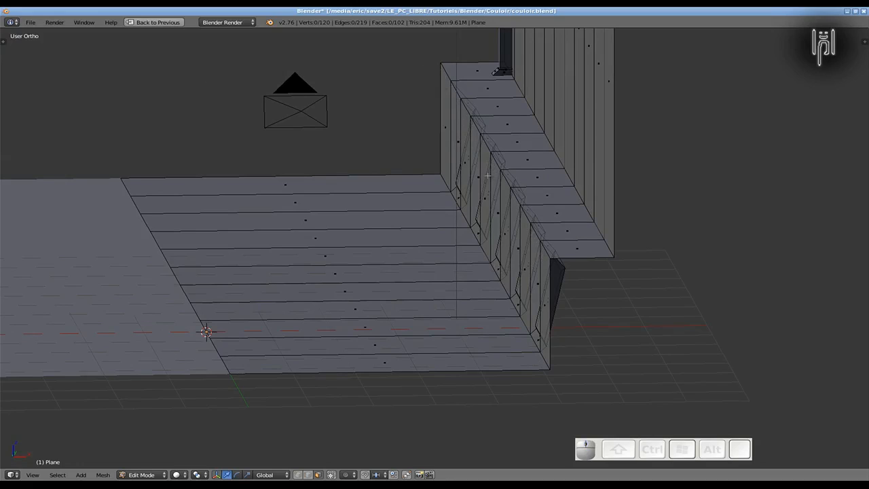
mouse_move(488, 176)
middle_down()
mouse_move(478, 161)
mouse_move(483, 167)
middle_up()
- In front view, box-select the ledge's upper front corner vertices in vertex select mode and move them 0.4 along X with snapping
key(KP_1)
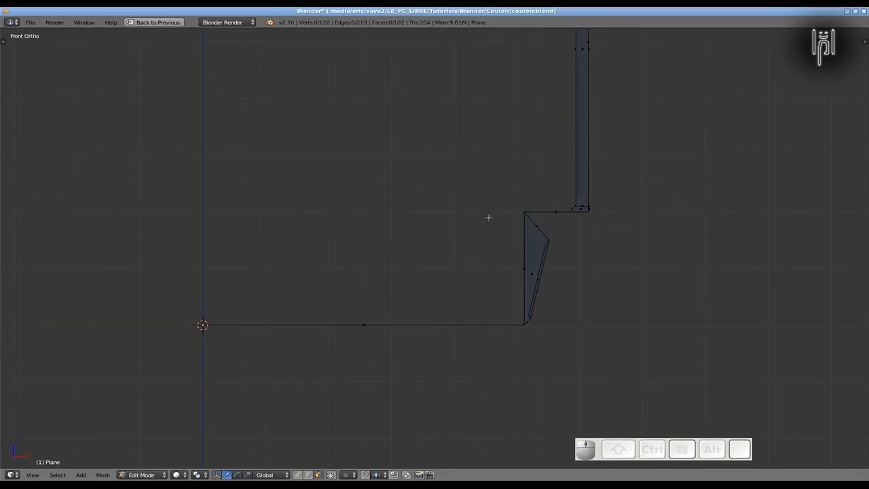
click(307, 475)
right_click(524, 215)
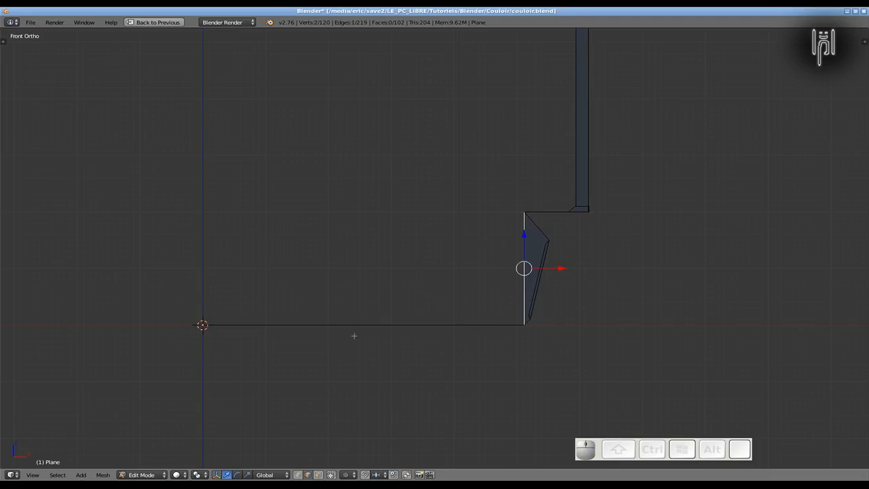
click(298, 475)
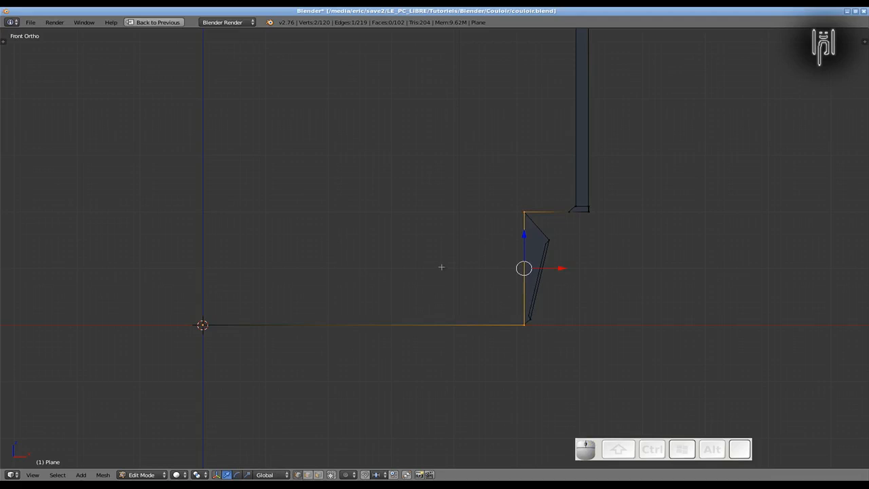
key(a)
key(b)
drag(483, 192, 550, 230)
key(g)
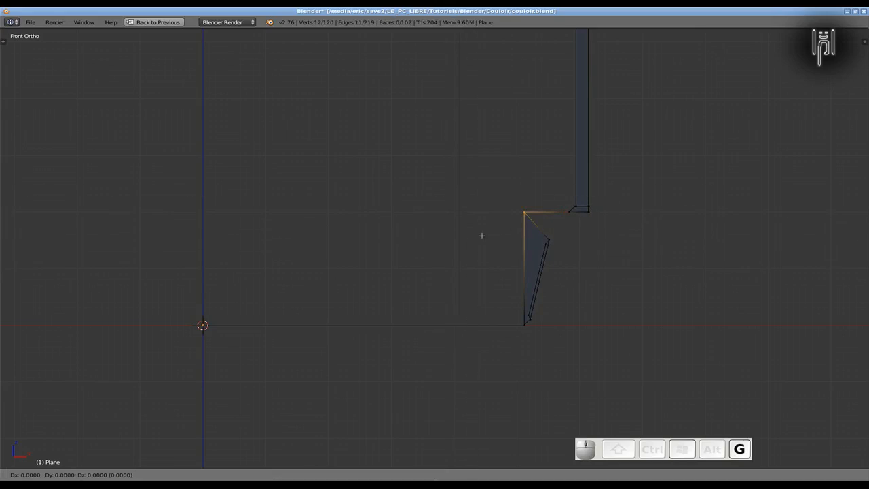
key(x)
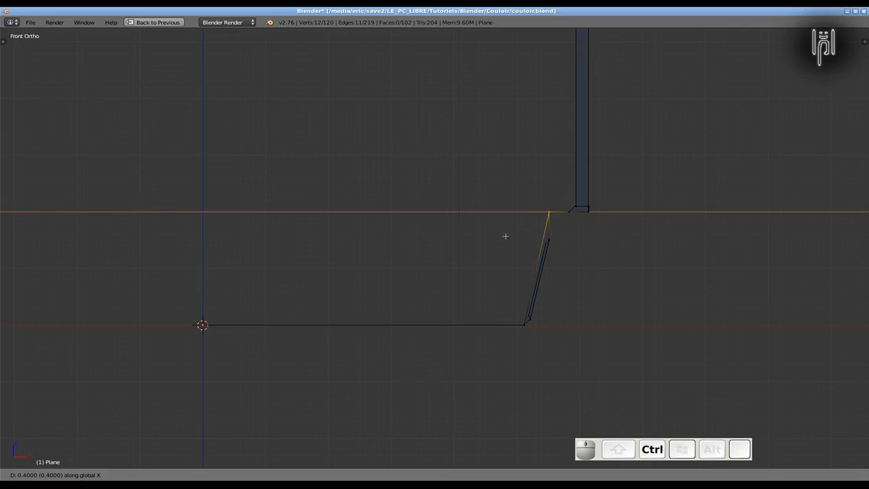
click(506, 236)
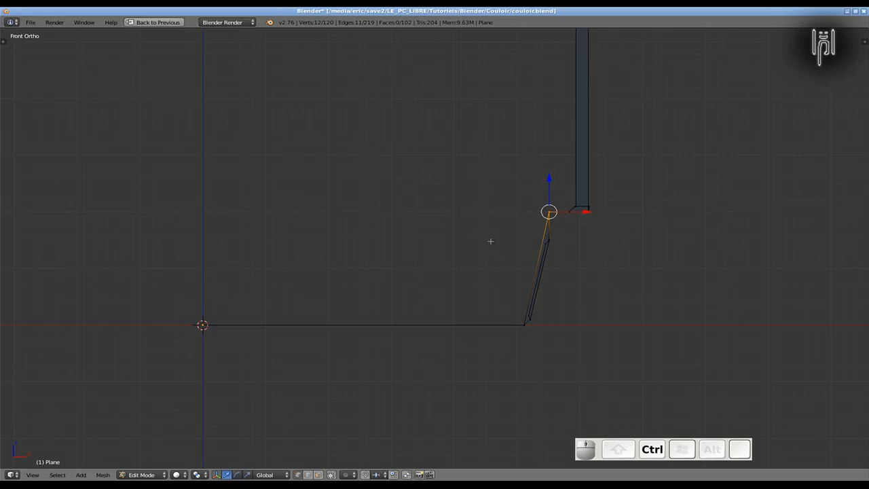
- Shift the ledge's upper front corner vertices slightly back toward the corridor centre along X in front view, using snapping
key(Tab)
mouse_move(491, 244)
middle_down()
mouse_move(520, 240)
mouse_move(491, 250)
middle_up()
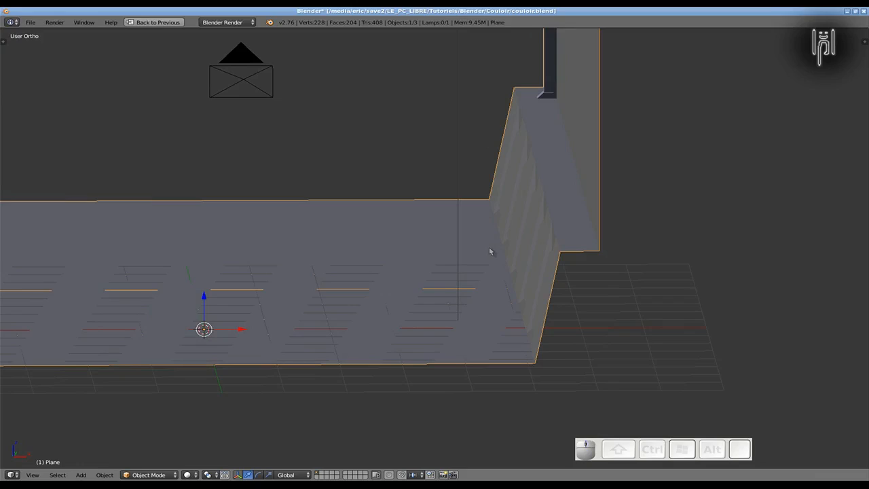
key(Escape)
key(KP_1)
key(Tab)
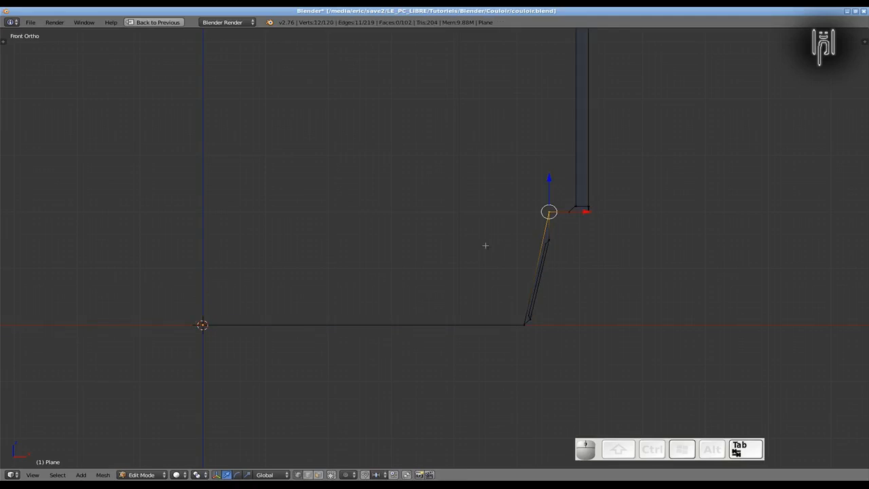
key(g)
key(x)
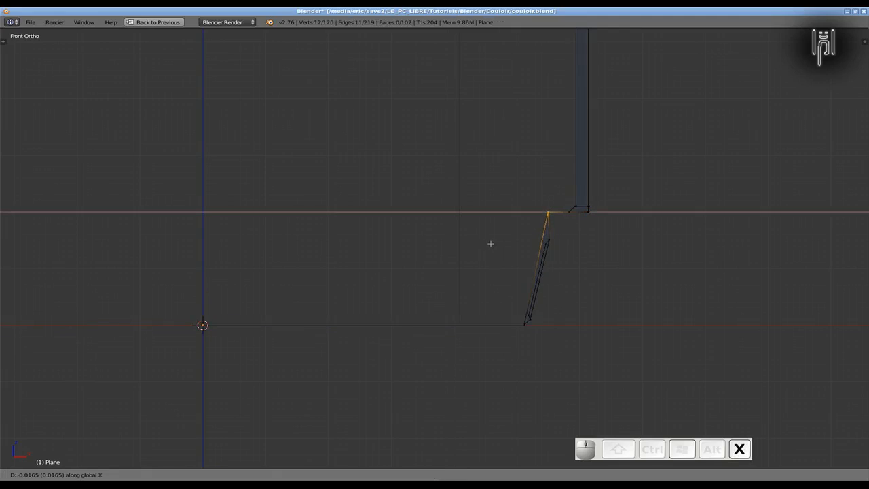
ctrl+click(479, 247)
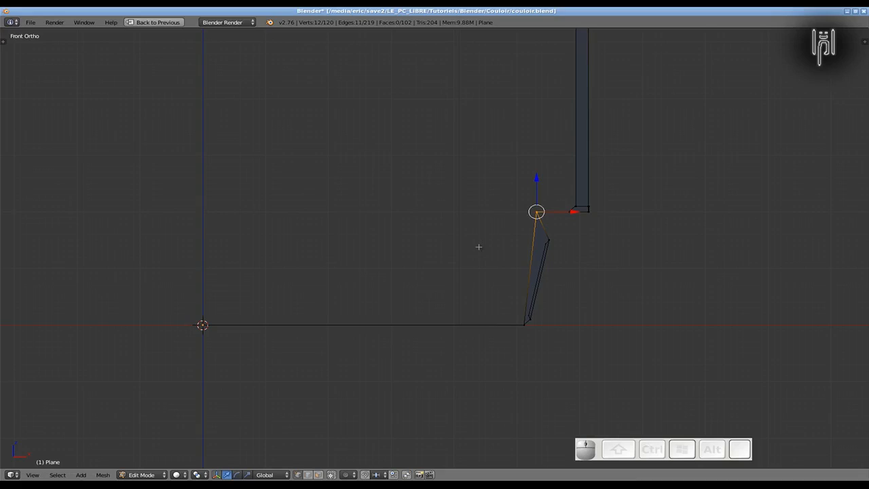
- Lower the ledge's upper front corner vertices by 0.2 along Z with snapping so the ledge top slopes
key(g)
key(z)
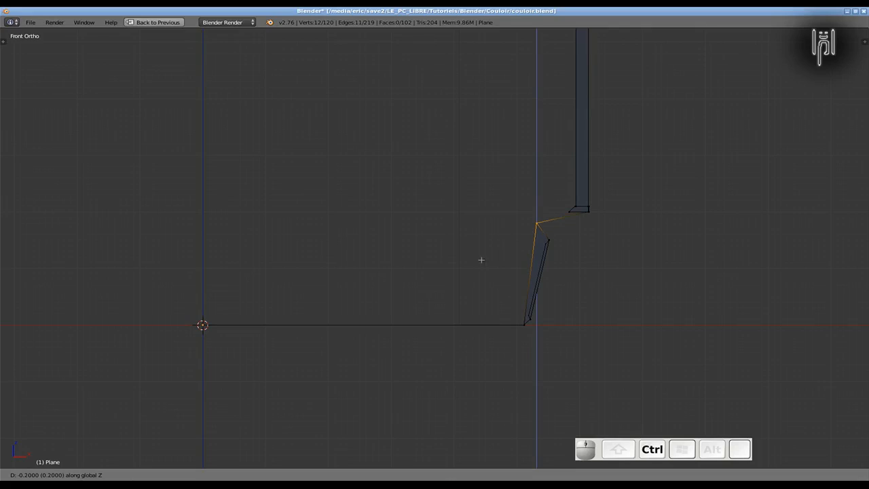
click(482, 259)
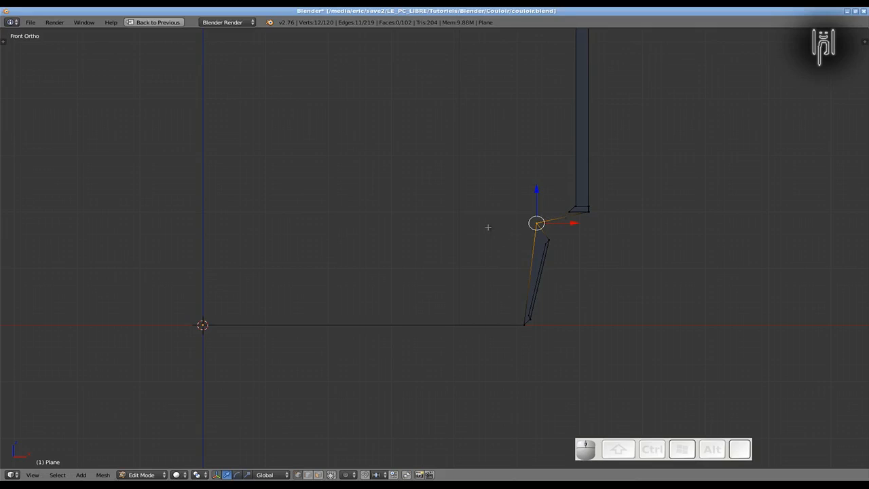
scroll(488, 227, up, 2)
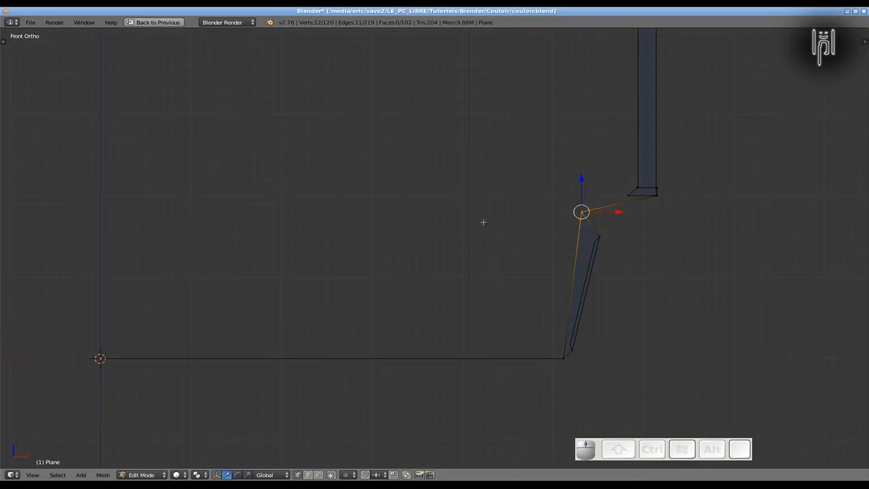
mouse_move(483, 222)
shift+middle_down()
mouse_move(474, 233)
mouse_move(501, 234)
mouse_move(476, 233)
shift+middle_up()
key(Escape)
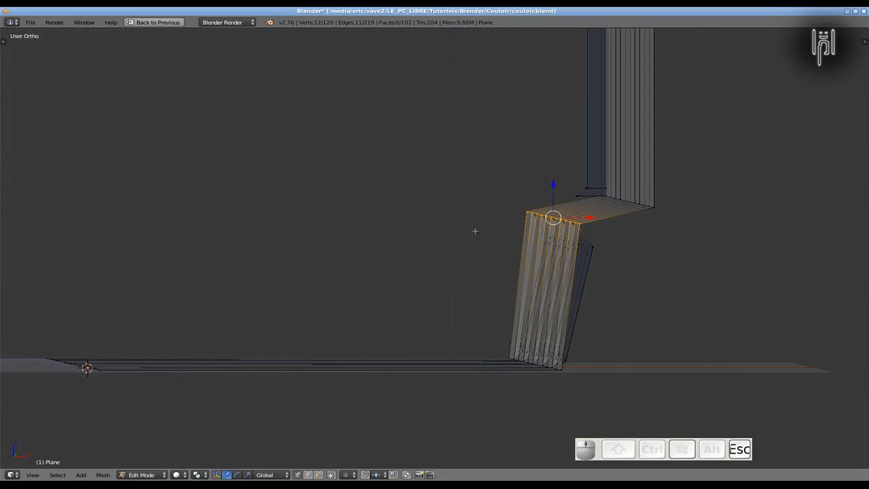
key(KP_1)
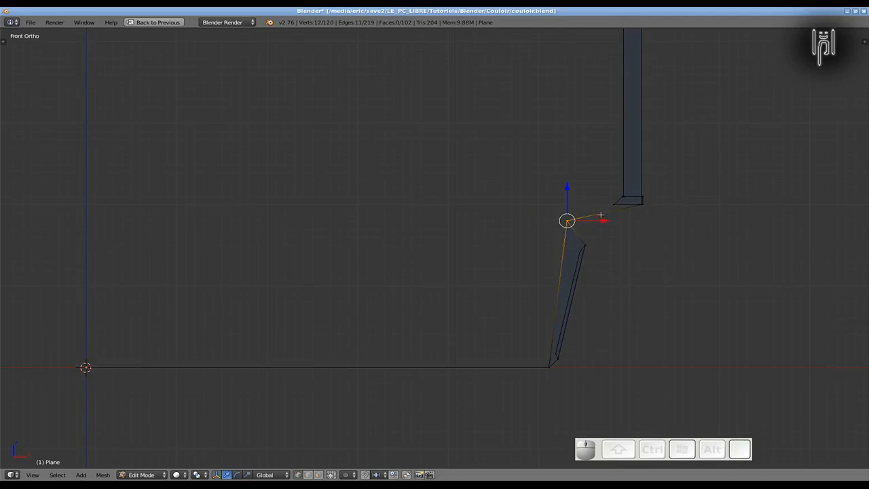
- Box-select the pillar foot's lower front vertices in front view and lower them along Z with snapping to follow the sloped ledge top
key(a)
key(n)
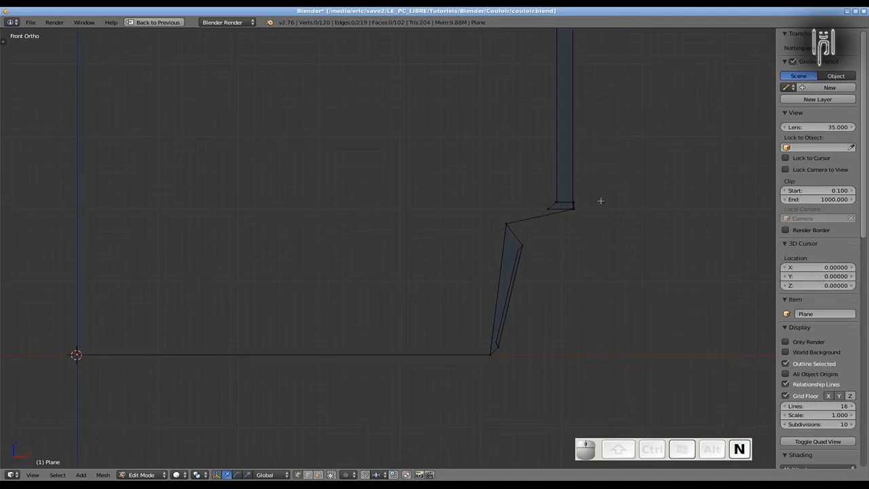
key(b)
drag(537, 203, 556, 218)
key(n)
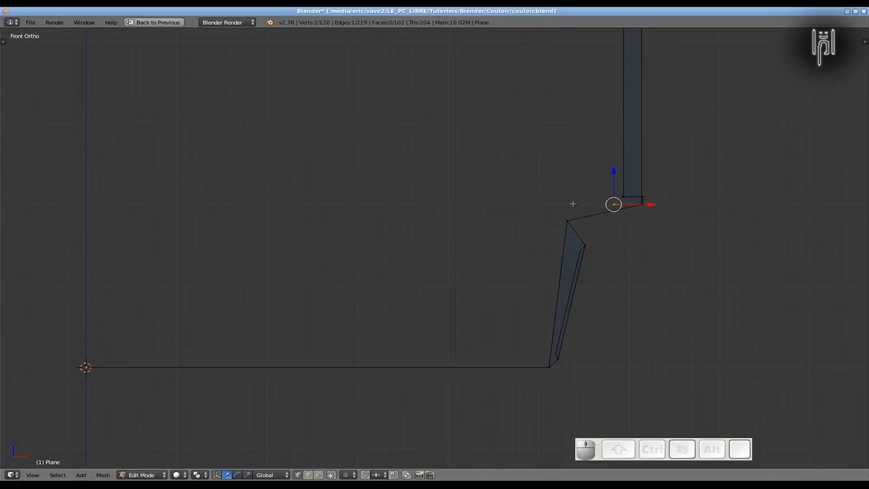
key(g)
key(z)
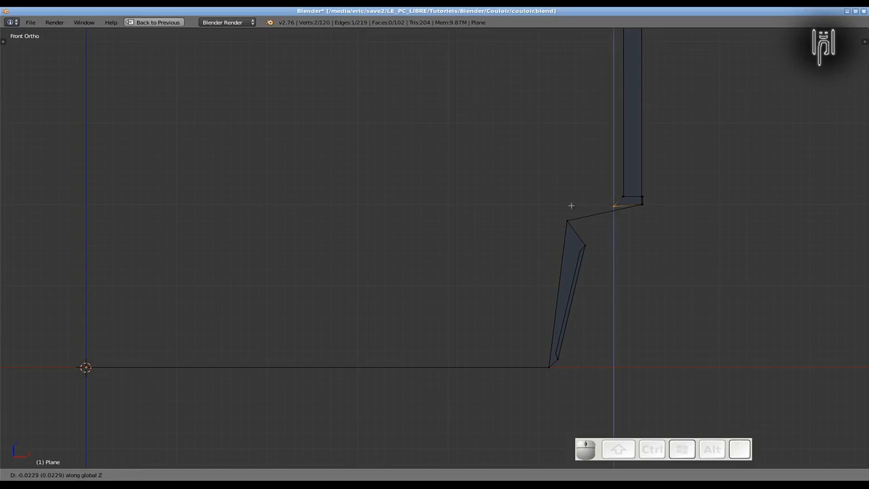
key(ctrl)
click(569, 212)
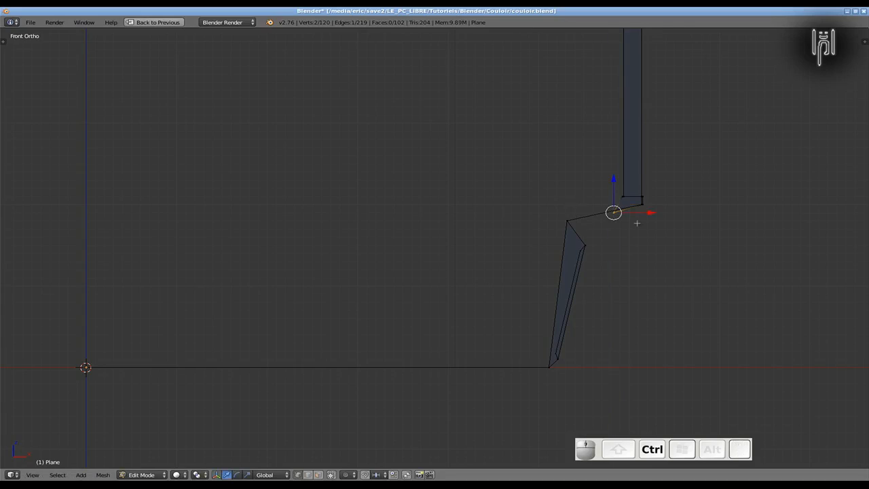
scroll(637, 224, up, 4)
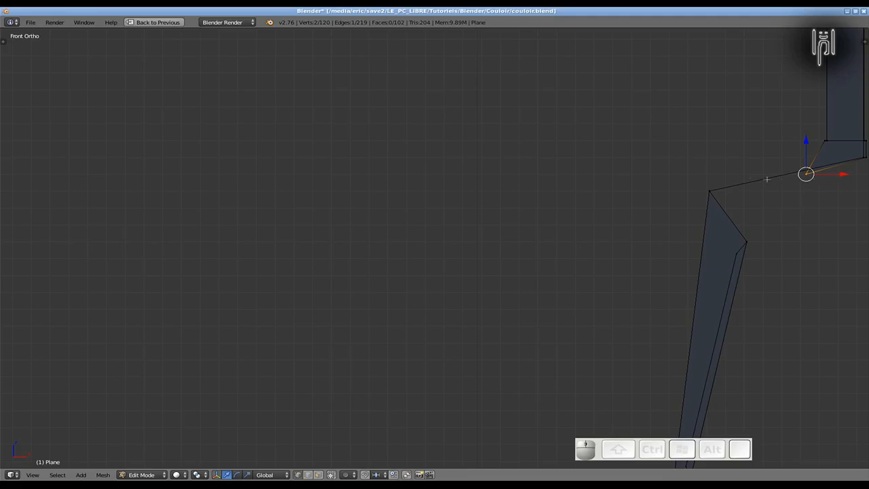
- Add 16 evenly spaced lengthwise loop cuts across the ledge's sloping top in Edit Mode, leaving them centred
key(Tab)
mouse_move(577, 196)
middle_down()
mouse_move(594, 203)
mouse_move(587, 201)
middle_up()
scroll(586, 202, down, 3)
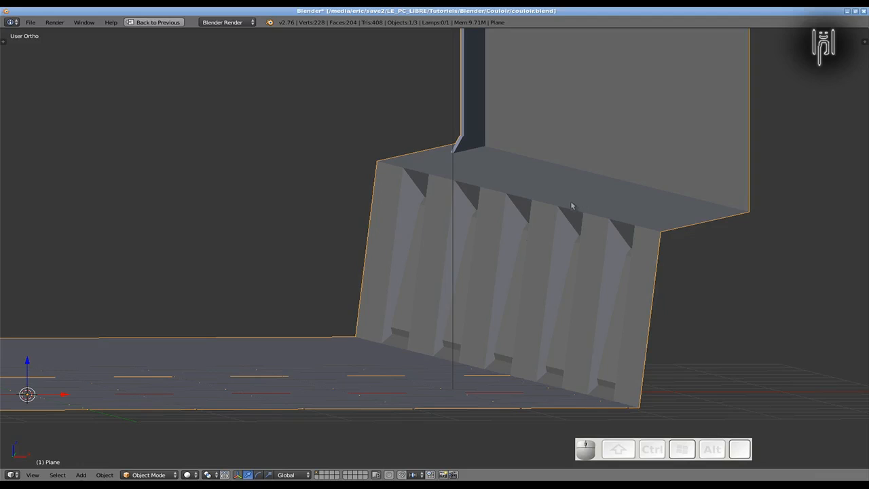
mouse_move(605, 219)
middle_down()
mouse_move(598, 224)
mouse_move(621, 220)
mouse_move(609, 227)
middle_up()
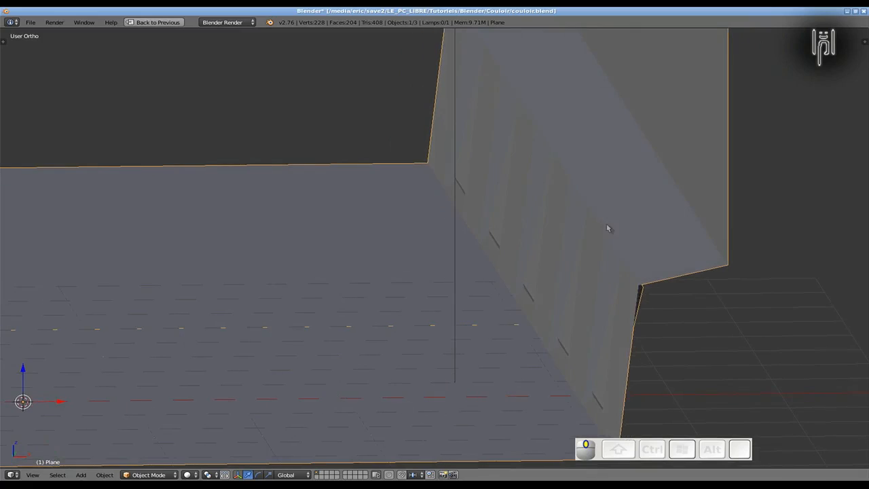
key(Tab)
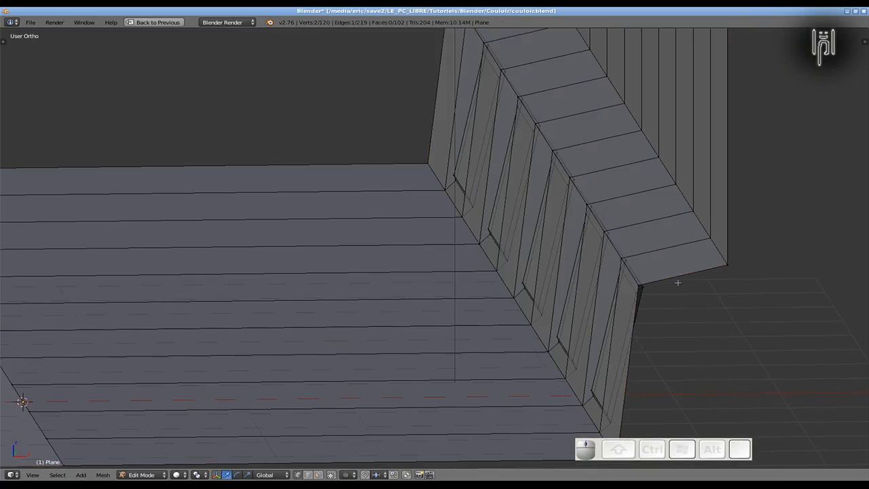
key(ctrl+r)
scroll(674, 281, up, 3)
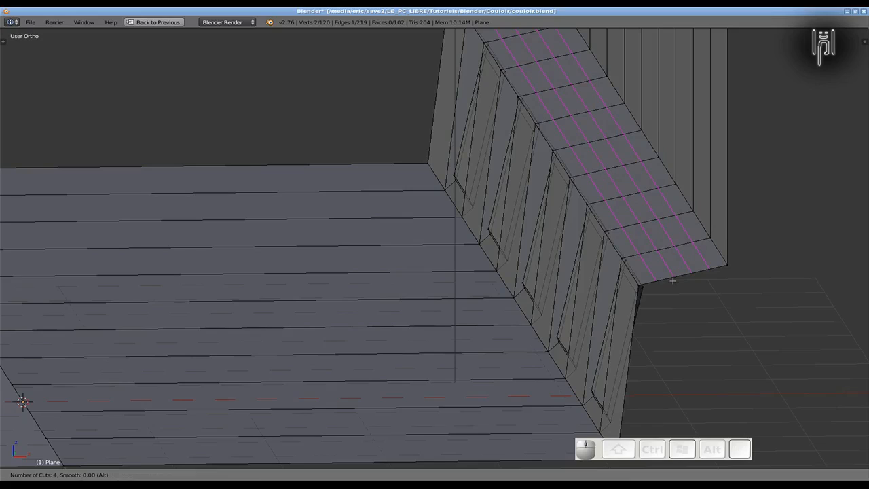
scroll(674, 281, up, 1)
scroll(673, 280, up, 2)
scroll(673, 280, up, 1)
scroll(673, 281, up, 5)
scroll(673, 280, up, 2)
scroll(673, 280, up, 1)
scroll(673, 280, up, 1)
scroll(673, 280, down, 1)
key(Return)
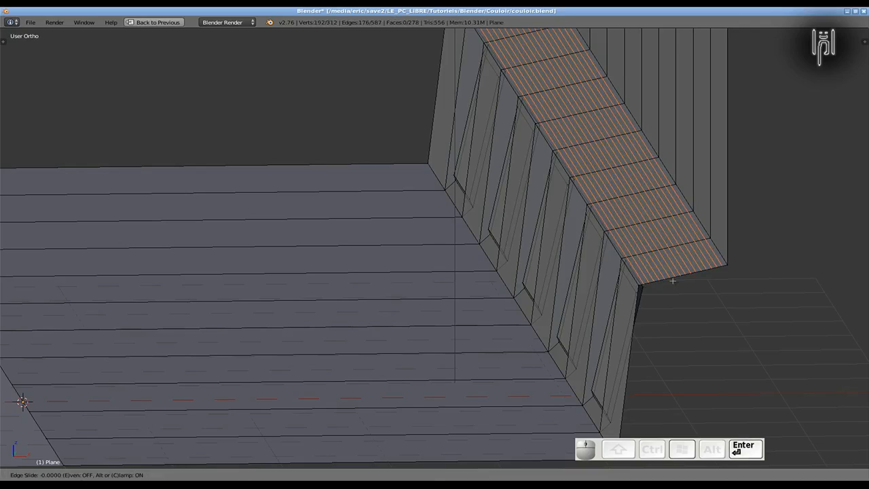
key(Escape)
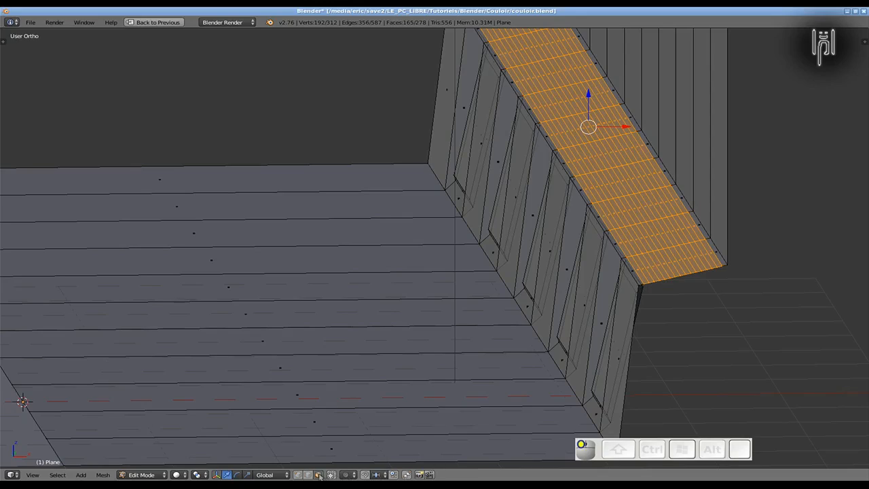
- In face select mode, clear the selection and select three alternating lengthwise face loops nearest the ledge top's front edge
click(297, 475)
key(a)
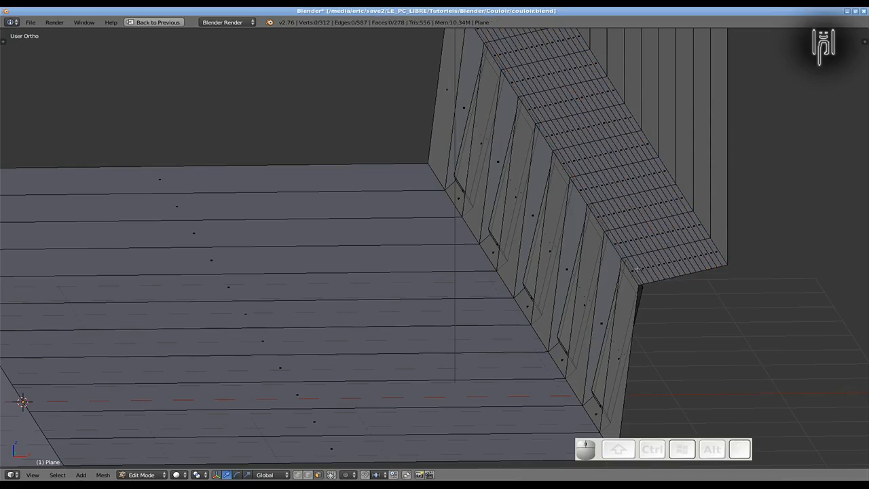
alt+shift+right_click(637, 269)
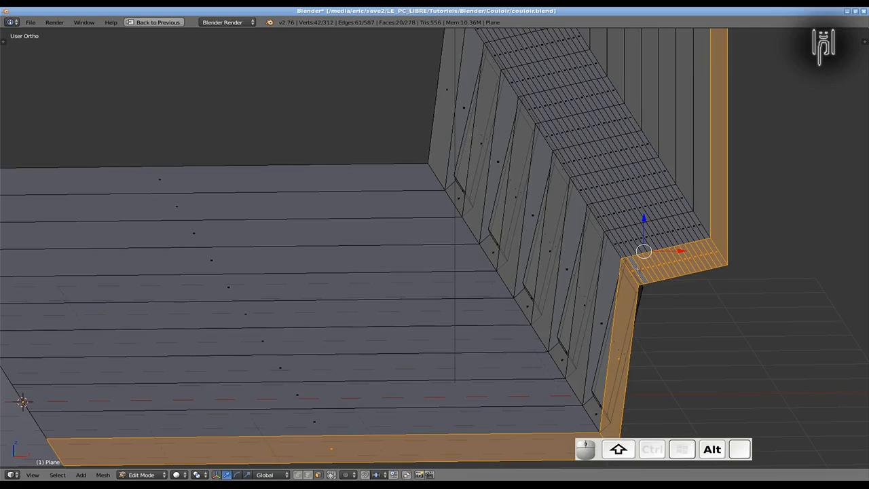
key(a)
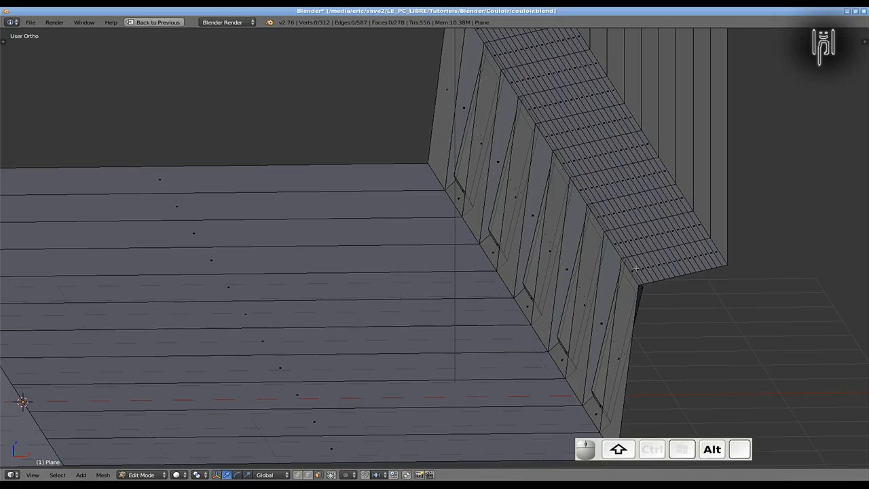
alt+shift+click(632, 260)
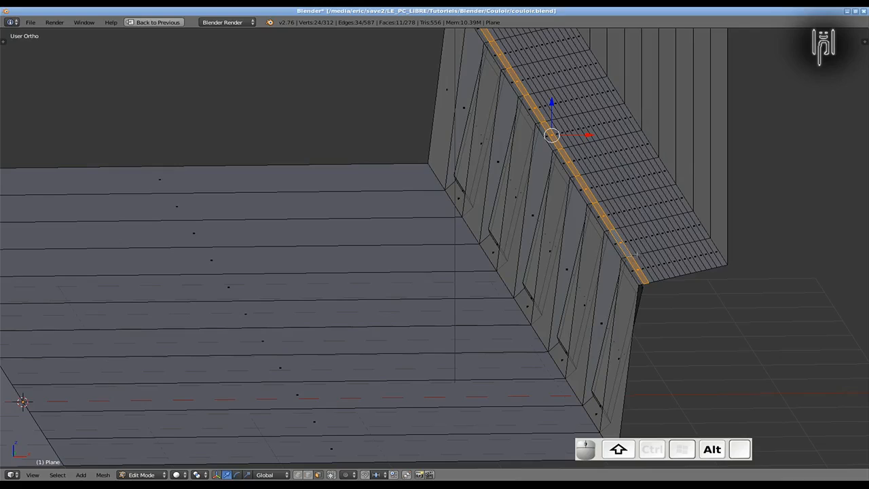
alt+shift+click(640, 254)
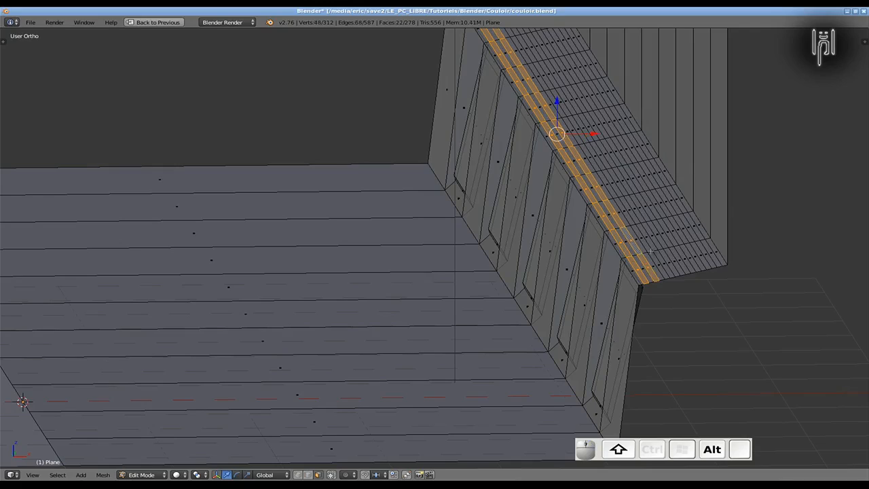
alt+shift+click(652, 252)
- Add the five remaining alternating lengthwise face loops, up to the back wall, to the ledge top selection
scroll(659, 250, up, 2)
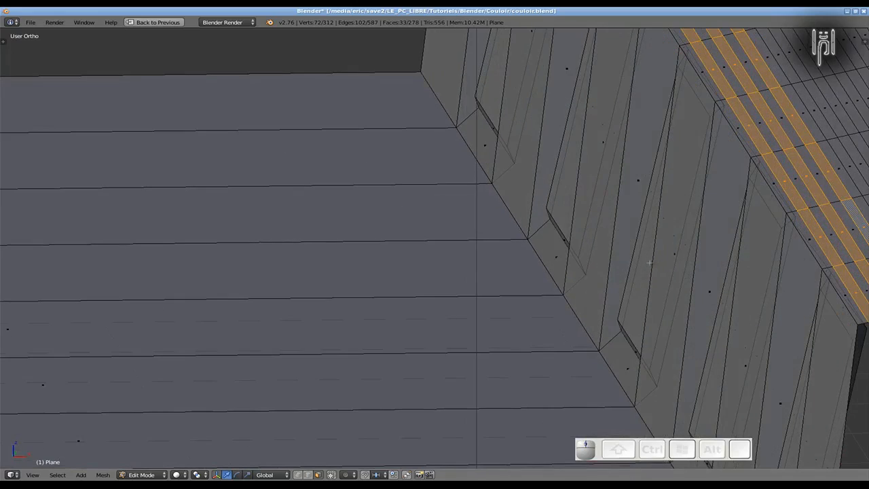
shift+middle_drag(645, 272, 222, 307)
scroll(386, 294, up, 1)
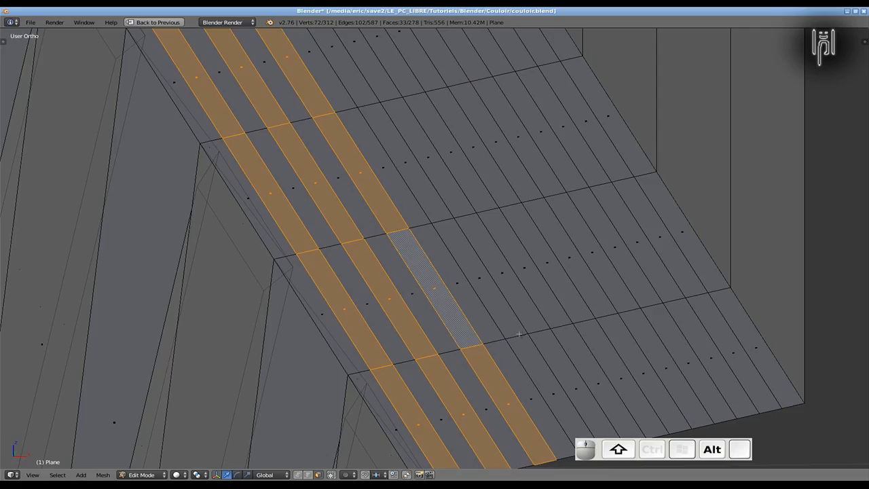
alt+shift+right_click(552, 360)
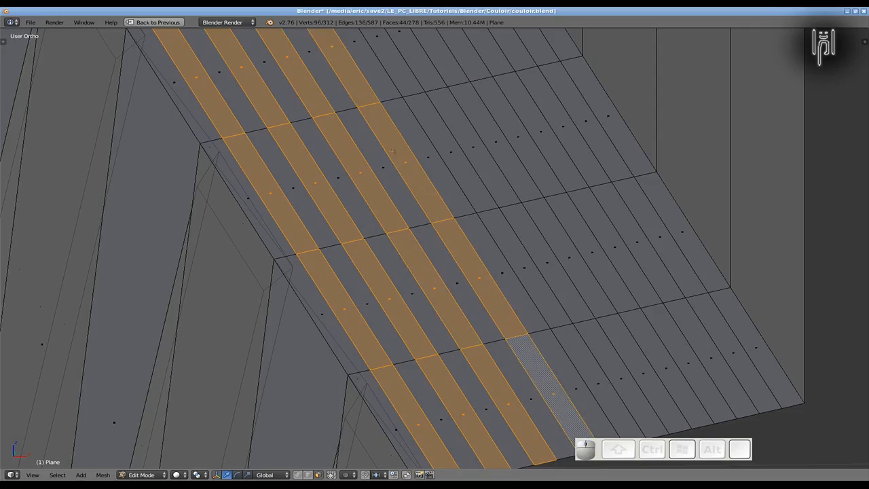
alt+shift+right_click(568, 326)
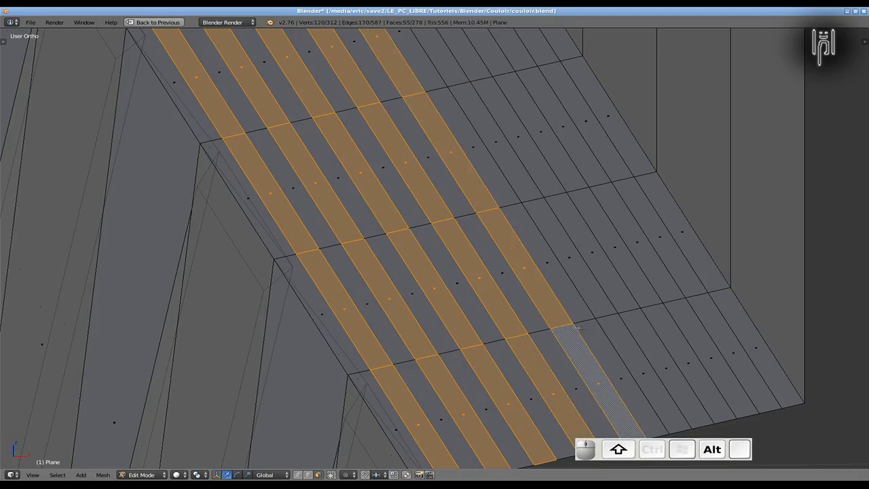
alt+shift+right_click(610, 313)
alt+shift+right_click(656, 307)
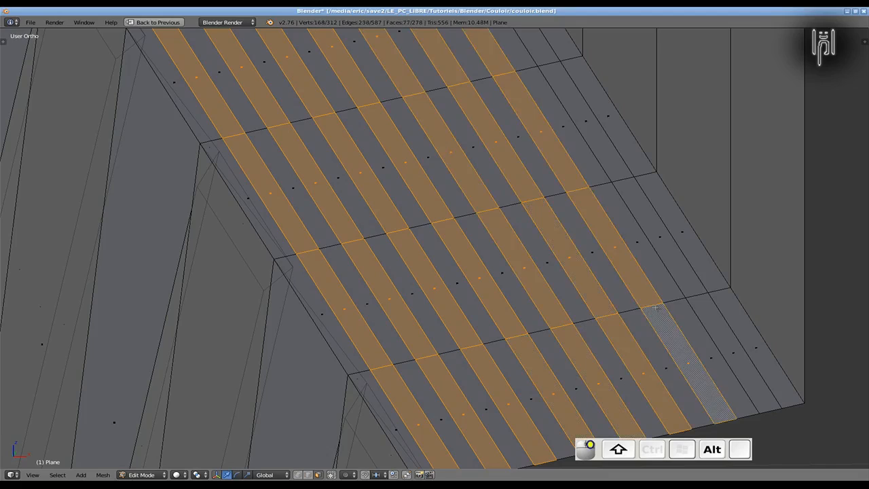
alt+shift+right_click(687, 294)
- Extrude the selected ledge strips slightly inward along their normals in front view to form grooves, and check them in Object Mode
key(KP_1)
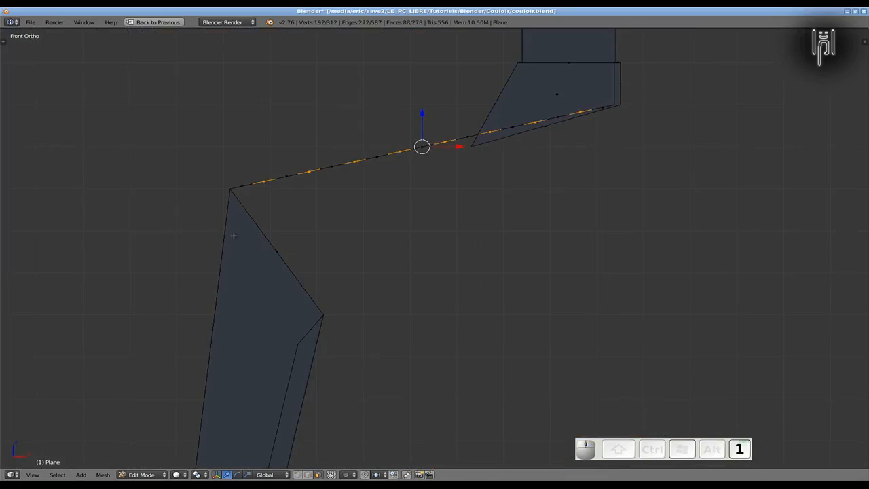
key(e)
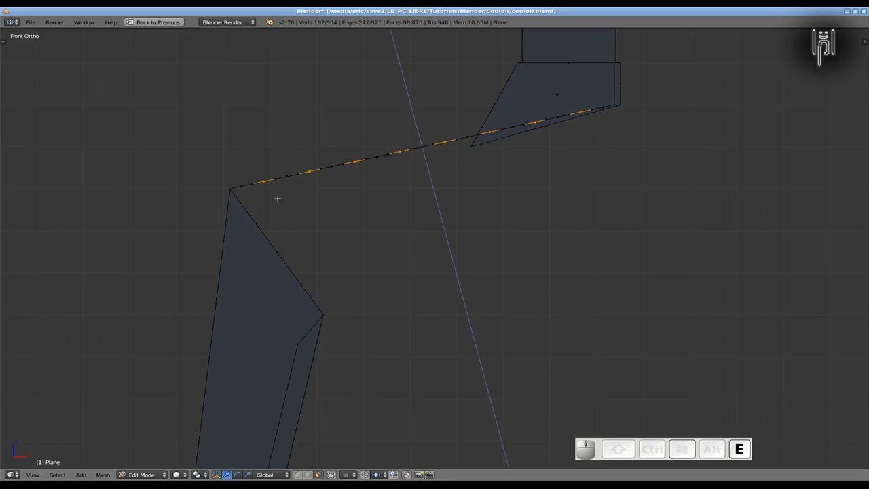
key(shift)
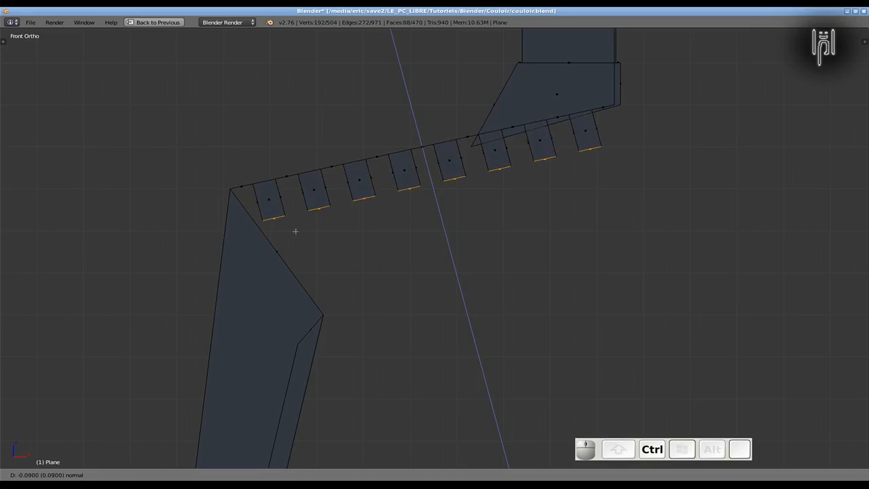
click(281, 200)
key(Tab)
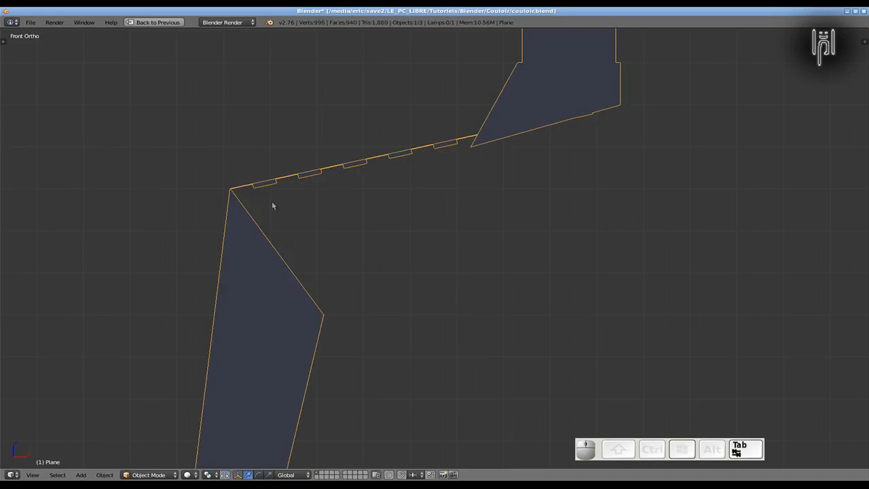
mouse_move(272, 206)
middle_down()
mouse_move(285, 219)
mouse_move(271, 215)
mouse_move(271, 203)
mouse_move(271, 213)
mouse_move(283, 213)
mouse_move(260, 205)
middle_up()
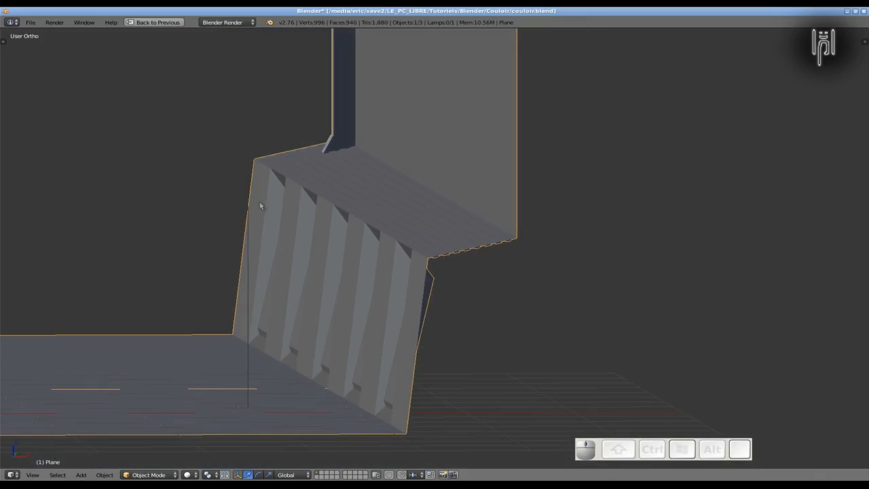
- In Edit Mode front view, select the whole separate vertical trim piece on the upper wall and move it -2 units along X
middle_drag(235, 244, 179, 222)
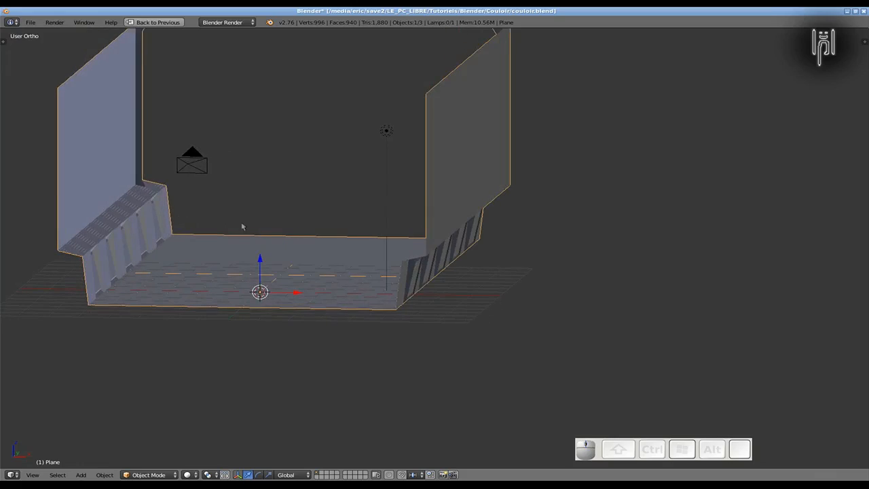
key(KP_1)
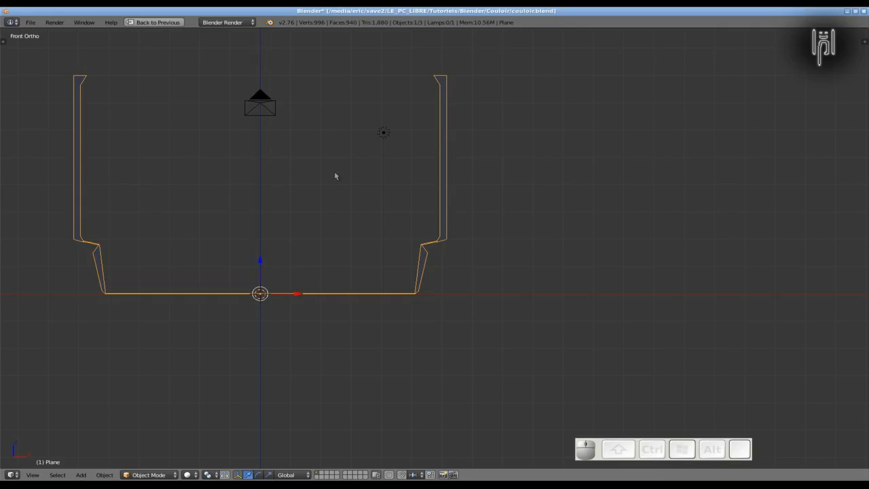
middle_drag(335, 176, 410, 202)
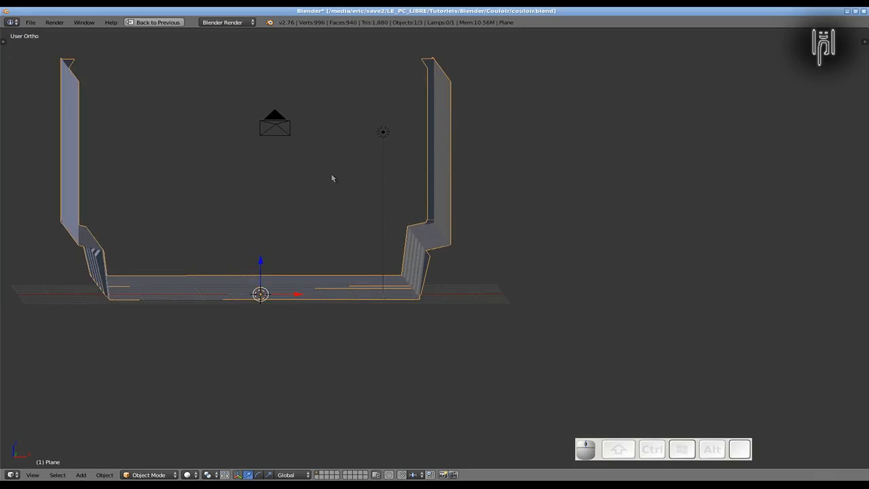
key(KP_1)
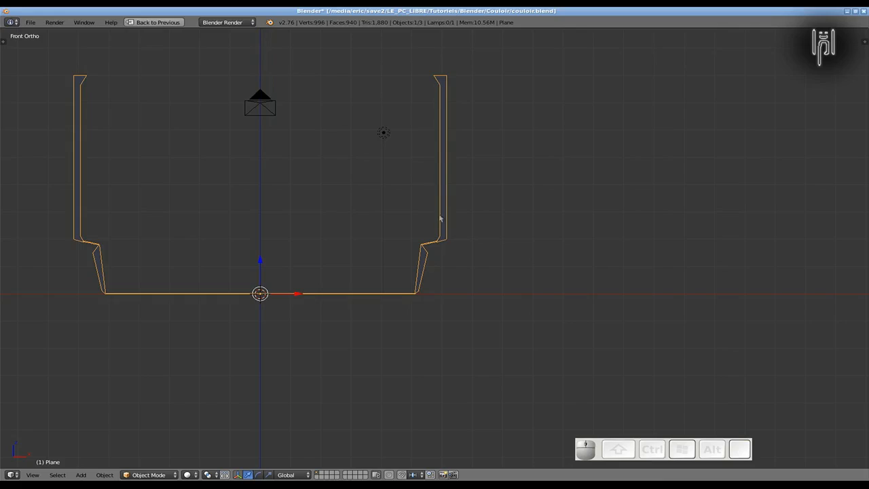
key(Tab)
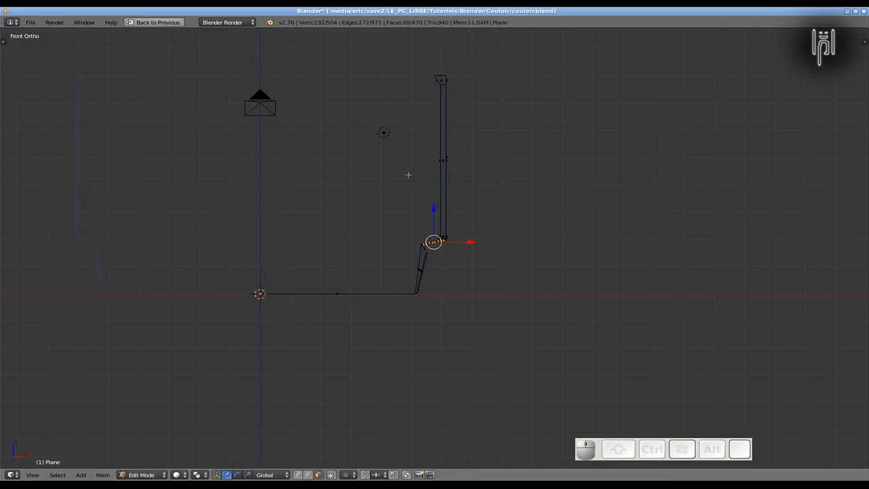
key(a)
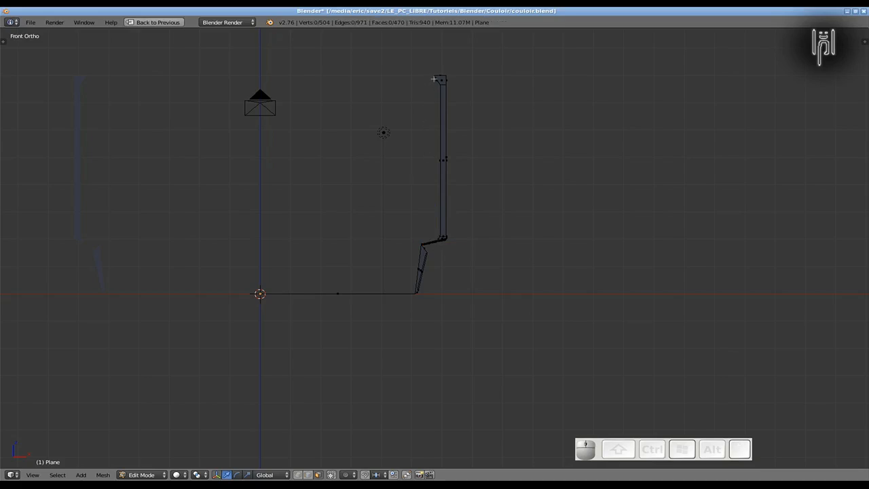
key(l)
key(g)
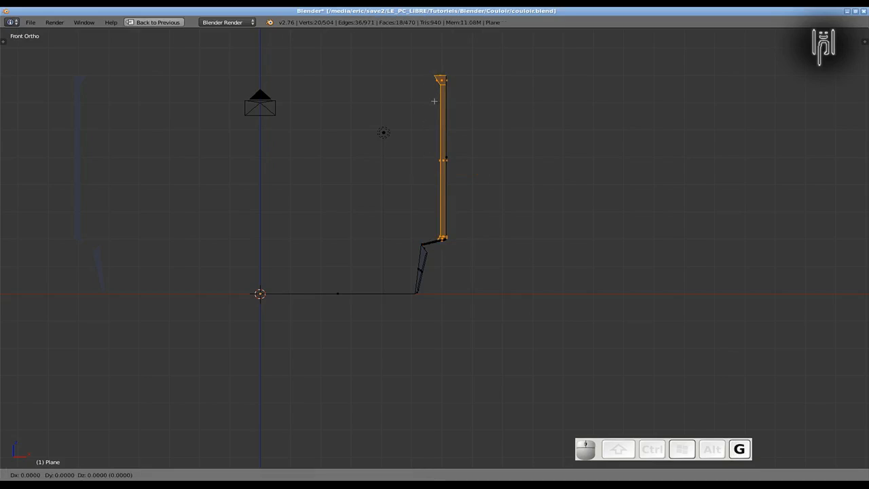
key(x)
key(ctrl)
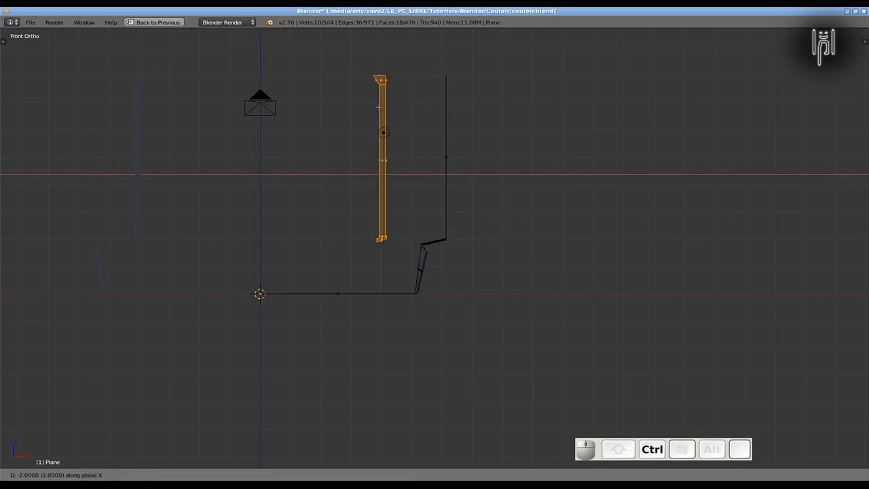
click(375, 106)
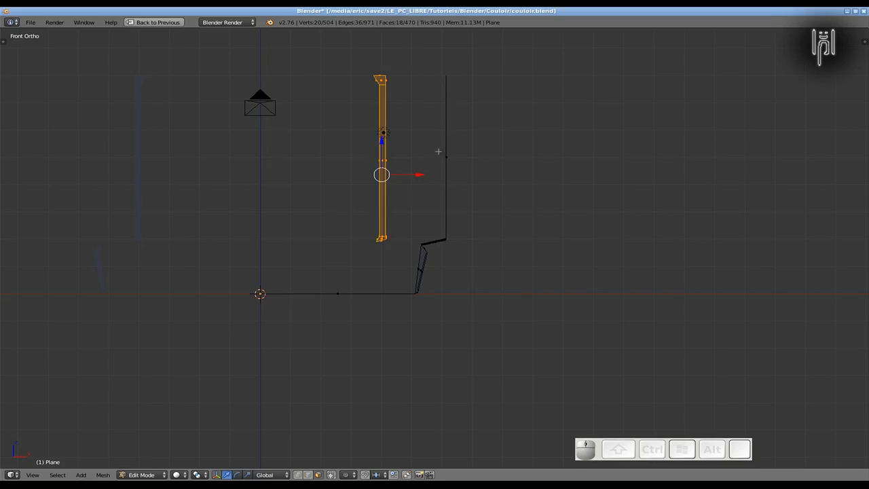
- Add a centred lengthwise loop cut to the upper wall and move it 1 unit outward along X to bend the wall
key(ctrl+r)
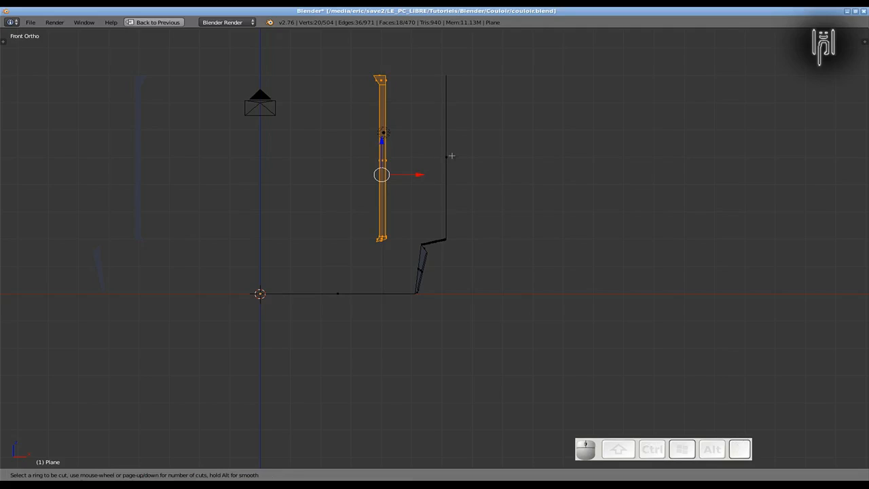
click(452, 156)
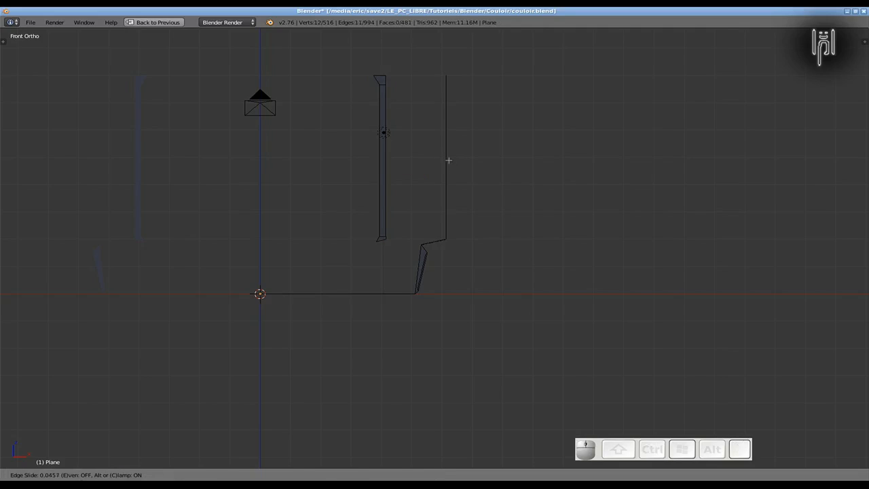
key(Escape)
middle_drag(410, 173, 411, 172)
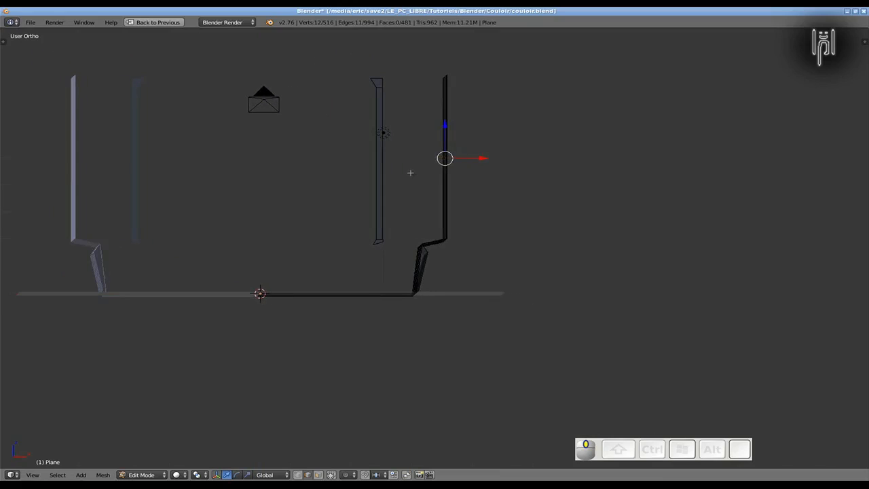
key(KP_1)
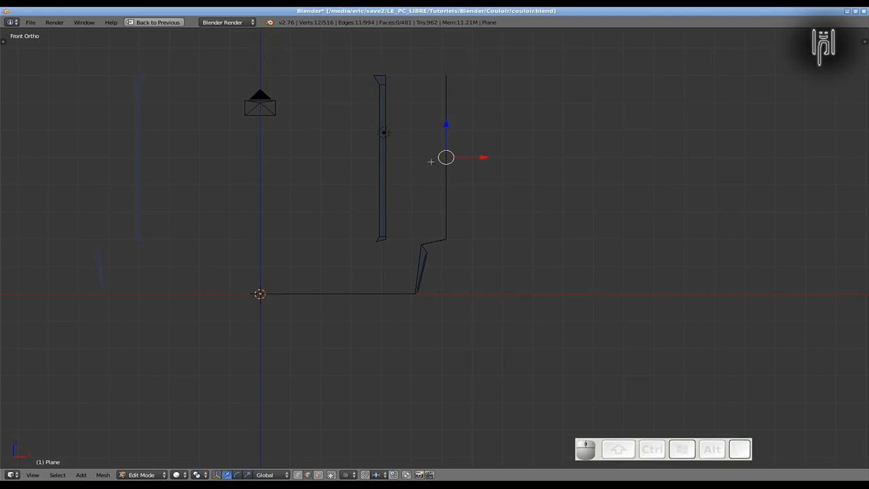
key(g)
key(x)
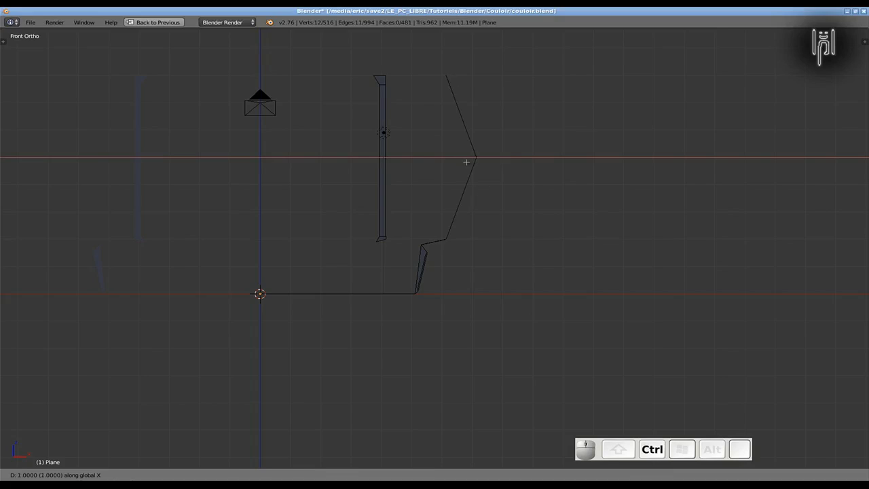
ctrl+click(467, 162)
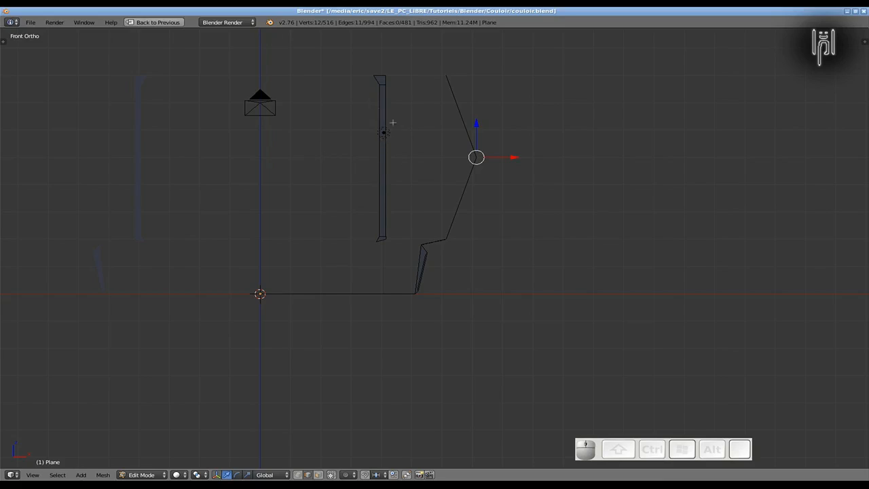
- Add a loop cut at mid-height around the detached trim piece and move it outward along X to match the wall's bend
right_click(372, 164)
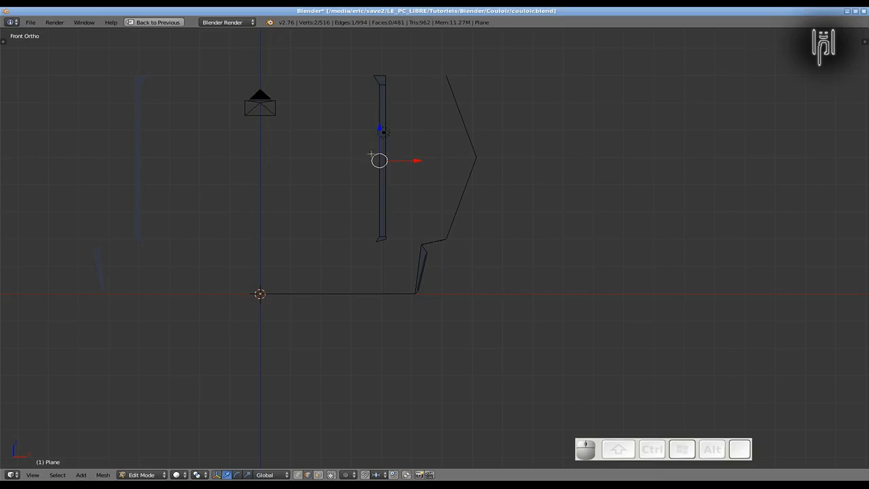
key(a)
key(ctrl+r)
click(375, 168)
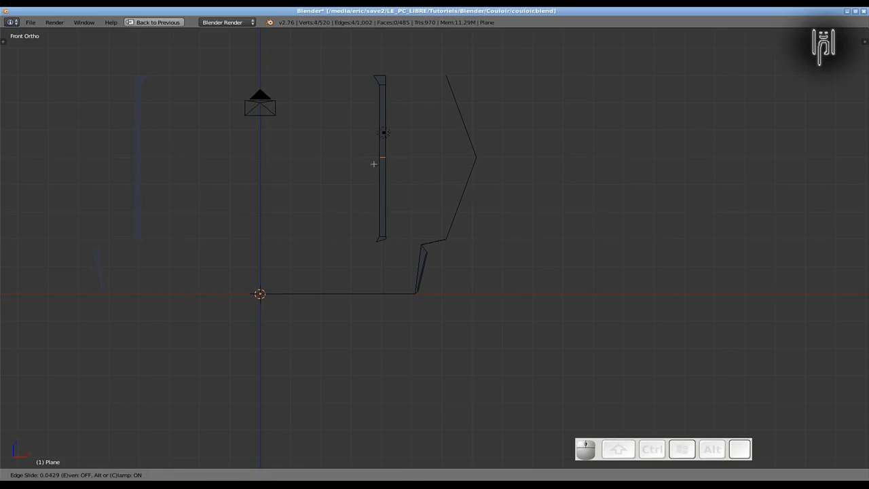
click(373, 164)
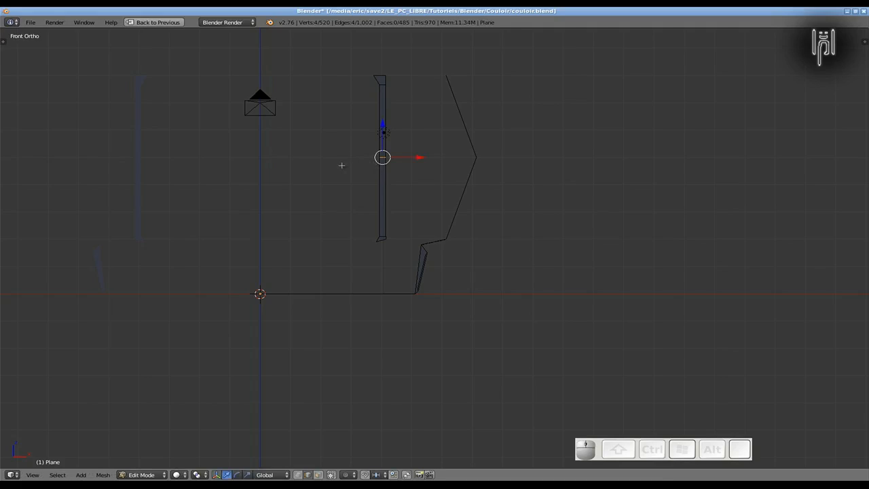
key(g)
key(x)
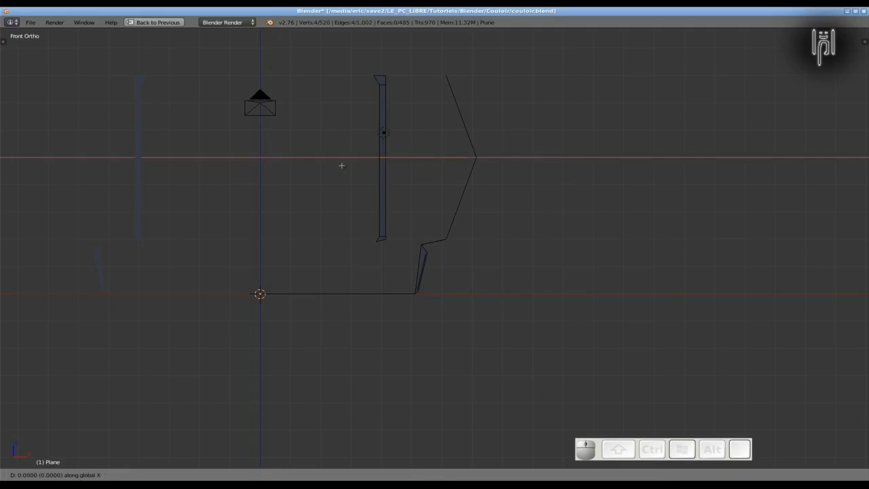
click(361, 166)
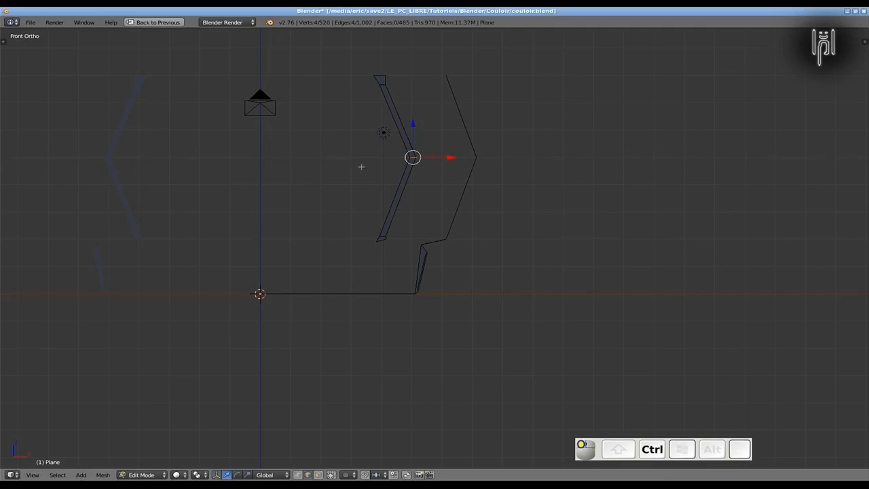
- Select the entire bent trim piece and move it back along X against the upper wall
key(l)
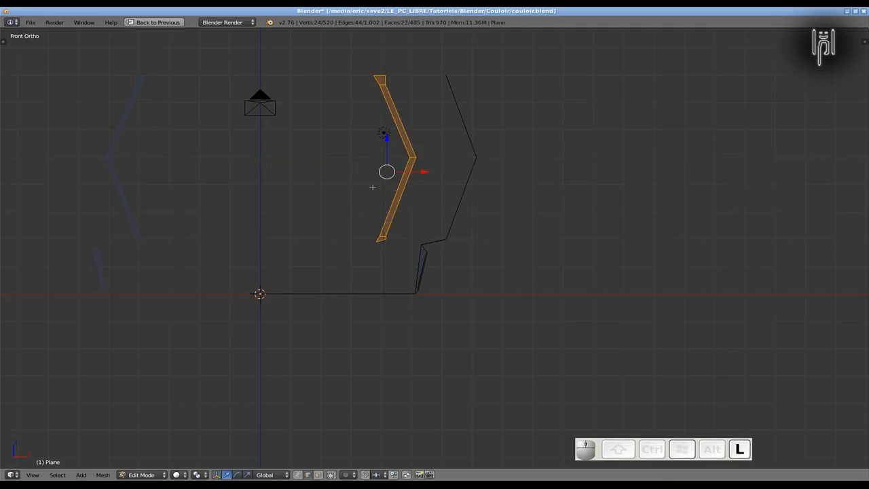
key(g)
key(x)
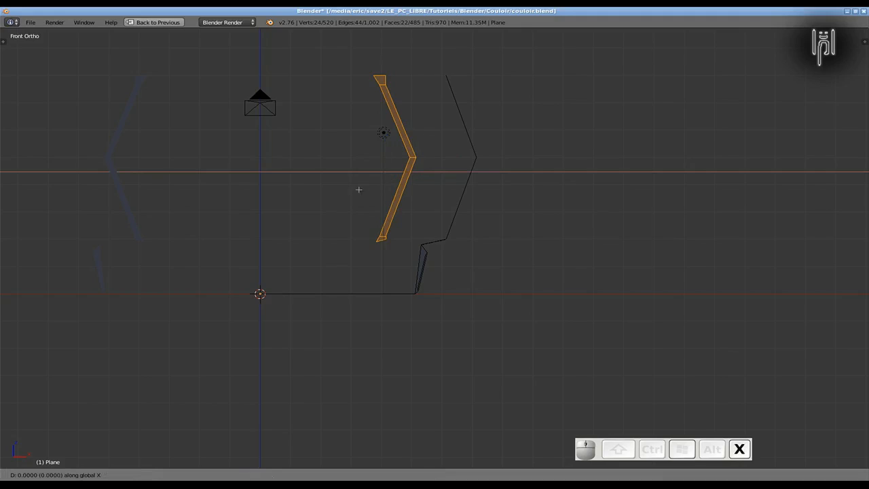
click(410, 185)
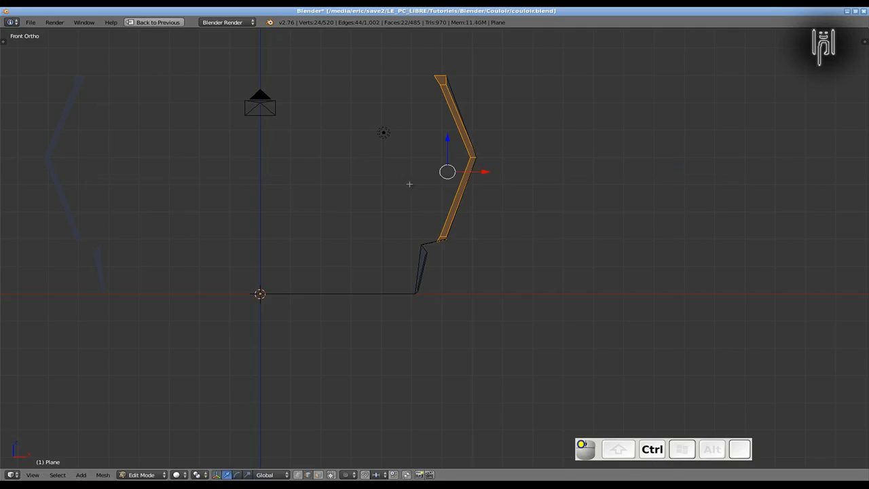
- Box-select the trim's vertices just below its upper flare and move them about 0.115 along X, flush with the bent wall
shift+middle_drag(409, 184, 363, 293)
scroll(390, 211, up, 4)
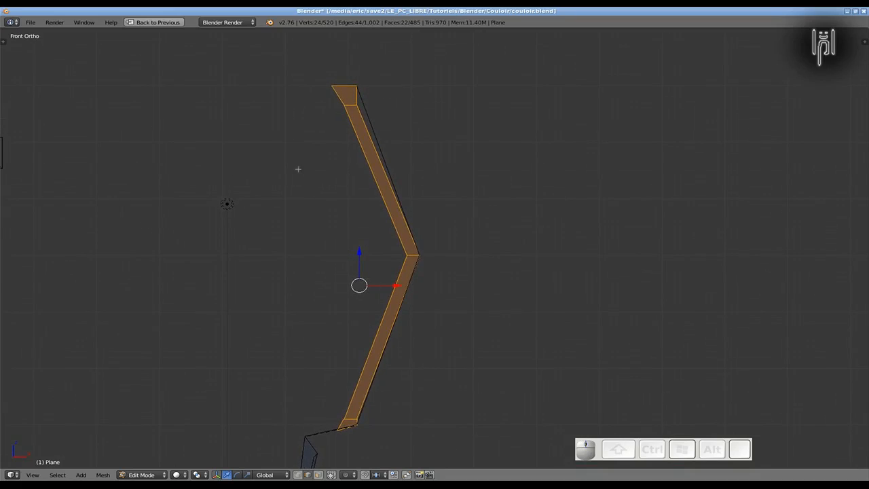
key(Tab)
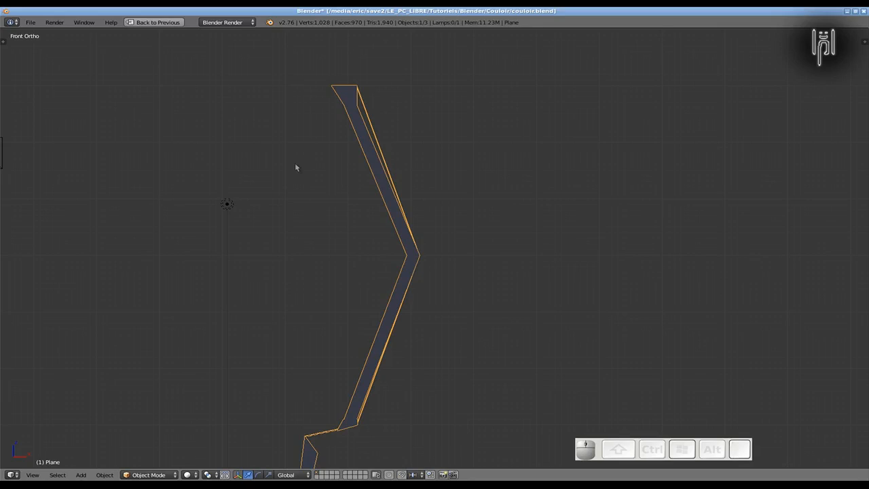
key(Tab)
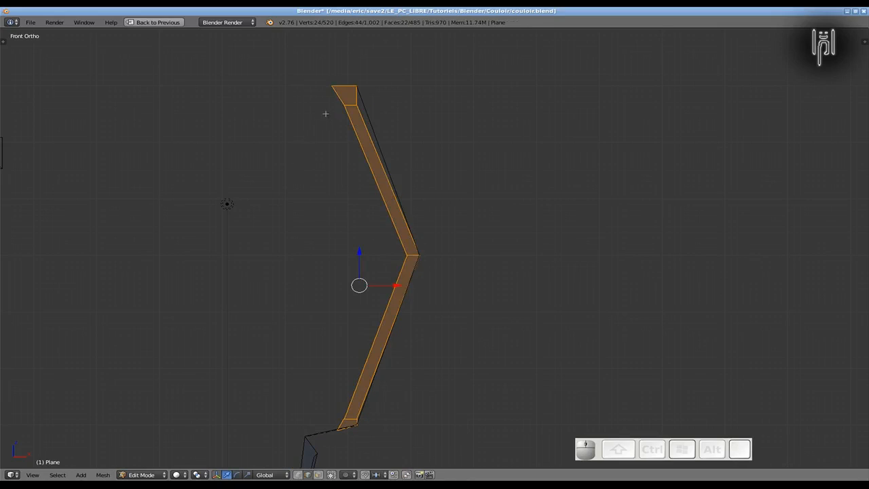
key(a)
key(b)
drag(329, 102, 358, 112)
key(g)
key(x)
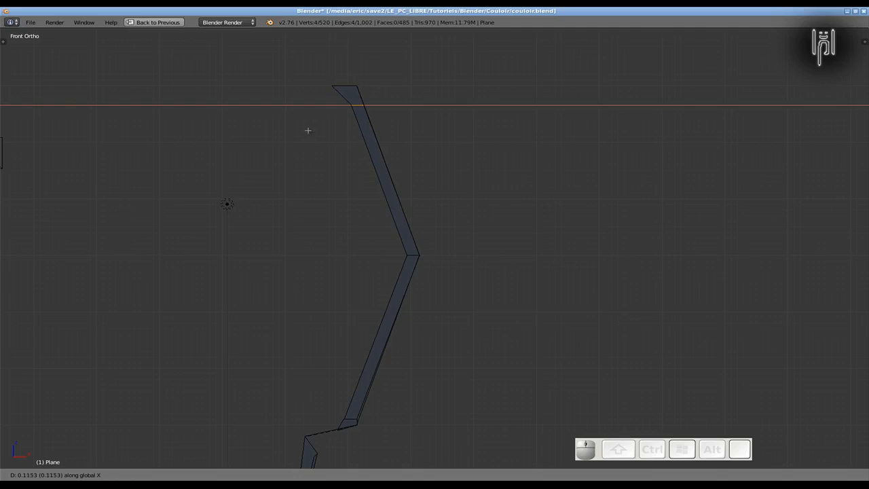
click(307, 130)
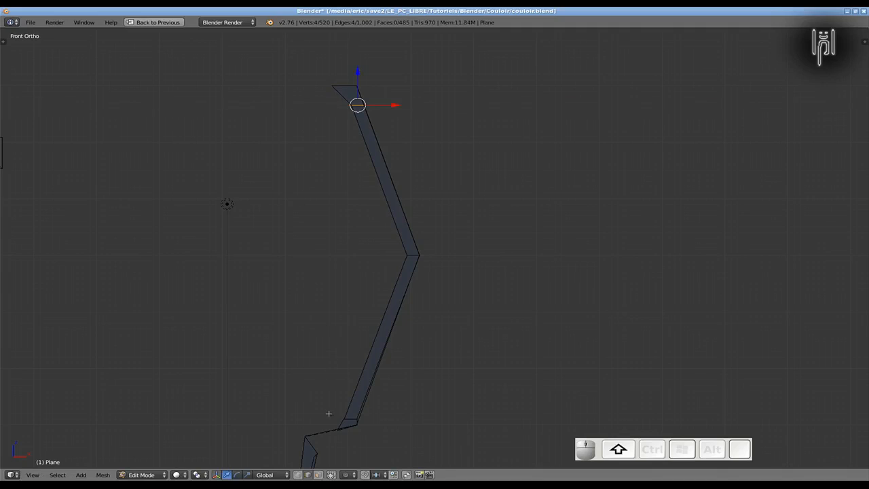
- Box-select the trim's vertices just above its lower foot and move them about 0.033 along X, flush with the wall
key(a)
key(b)
drag(329, 412, 357, 420)
key(g)
key(x)
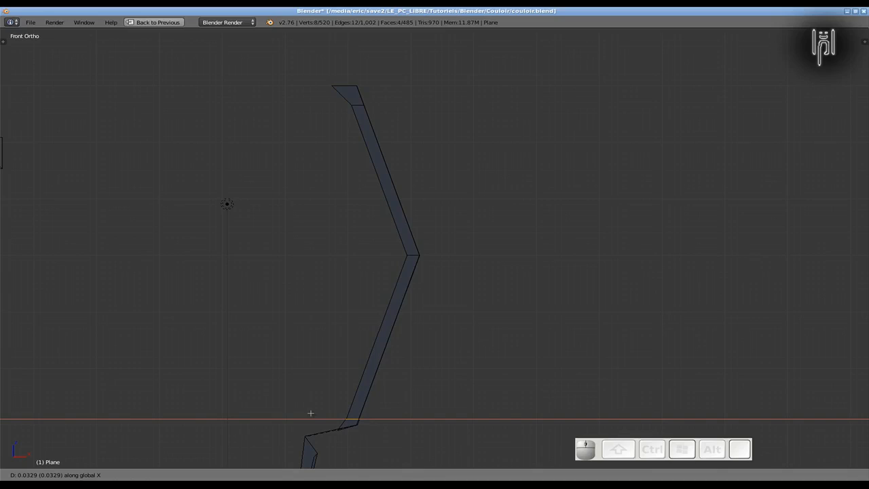
click(310, 413)
scroll(279, 365, down, 1)
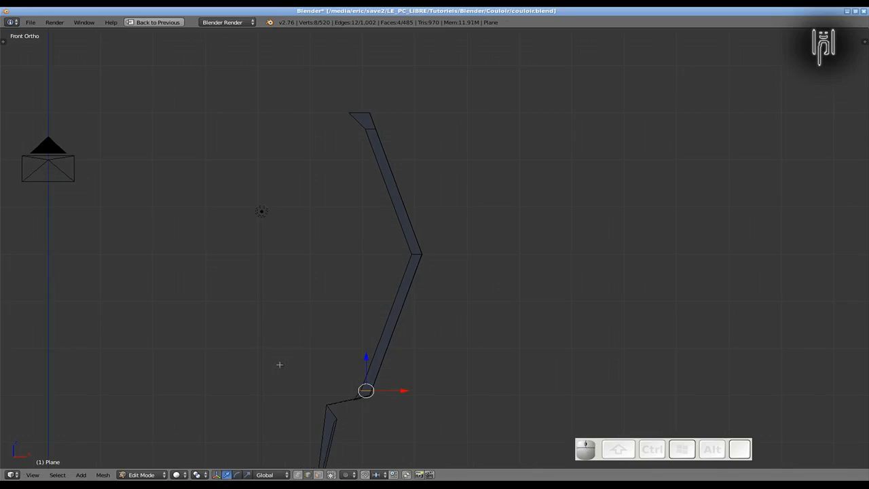
- Return to Object Mode and examine the bent walls and their trim from several angles
key(Tab)
mouse_move(279, 365)
middle_down()
mouse_move(314, 373)
mouse_move(289, 369)
middle_up()
scroll(264, 379, down, 3)
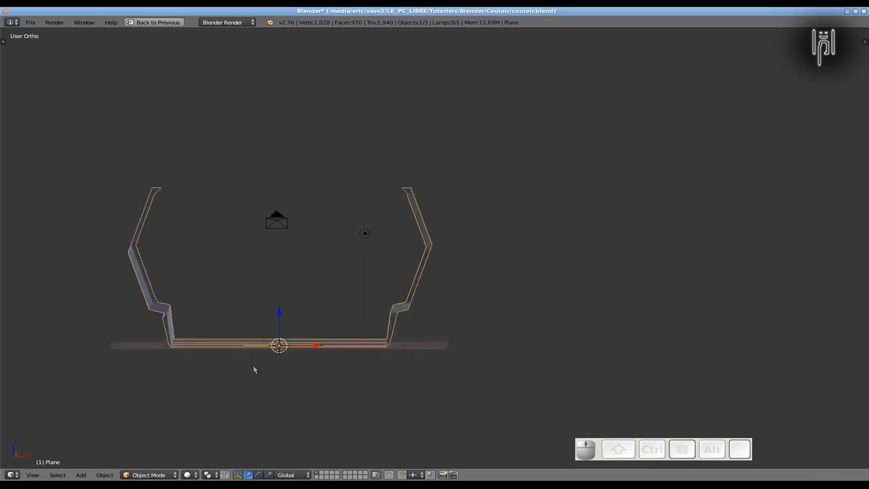
mouse_move(259, 353)
middle_down()
mouse_move(284, 356)
mouse_move(262, 369)
mouse_move(295, 369)
mouse_move(271, 356)
mouse_move(293, 360)
mouse_move(253, 361)
middle_up()
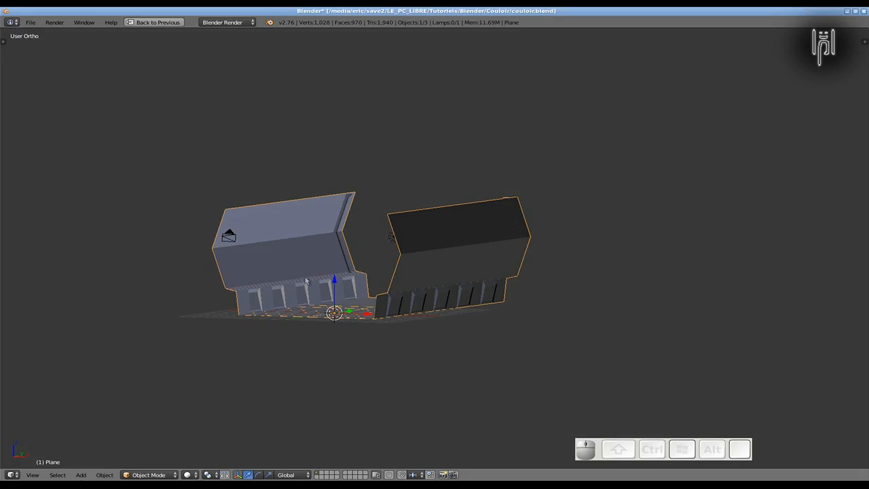
mouse_move(304, 281)
middle_down()
mouse_move(350, 254)
mouse_move(332, 250)
mouse_move(318, 284)
middle_up()
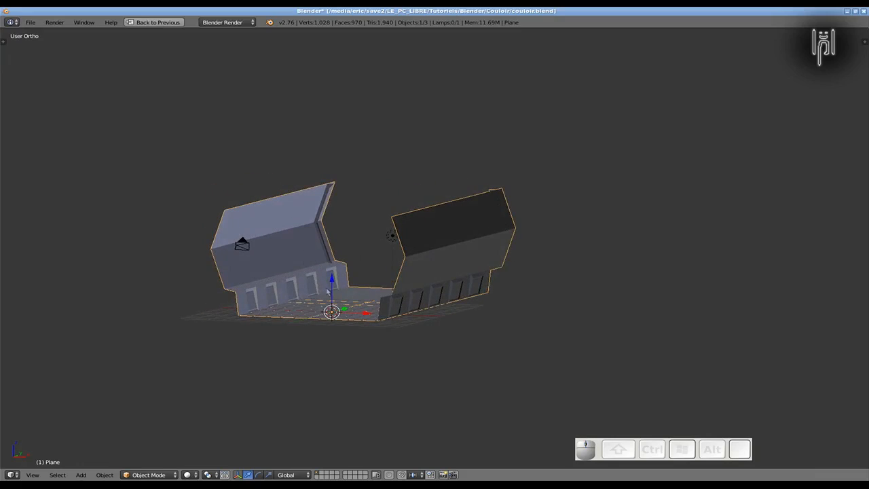
scroll(331, 294, up, 4)
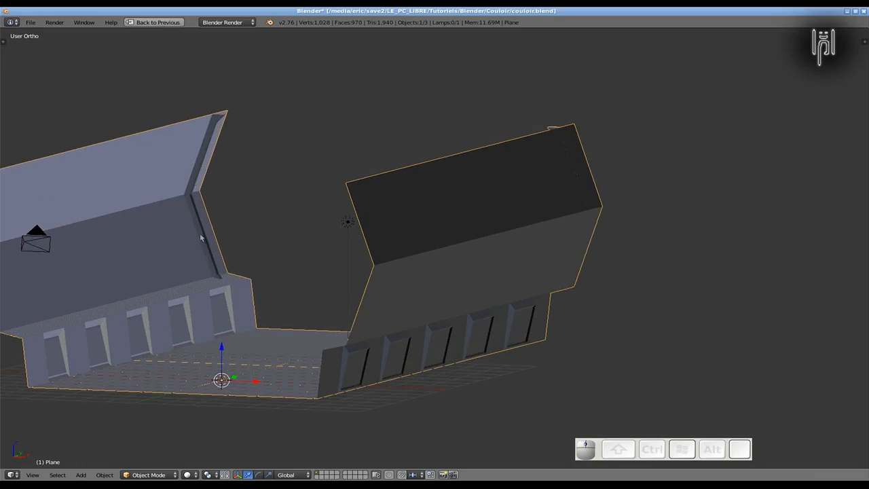
scroll(207, 251, down, 3)
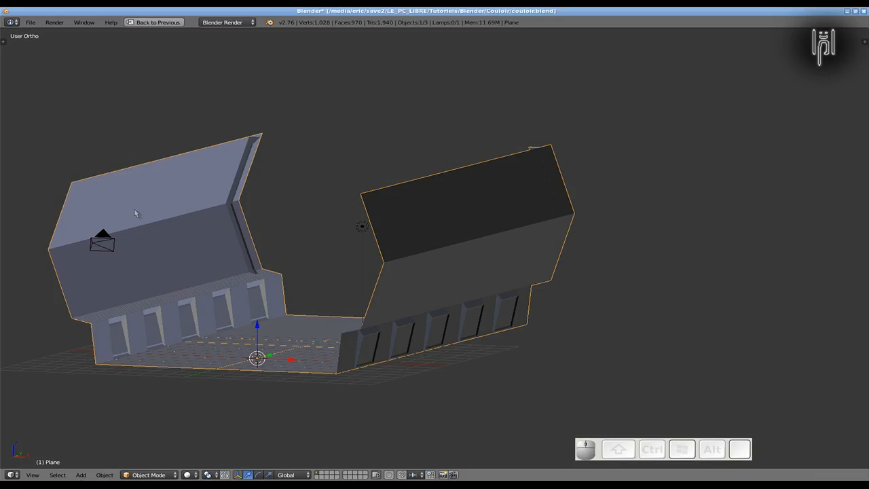
- In Edit Mode, select the whole bent trim piece and move it -17.6 along Y to the first panel edge at the wall's opposite end
middle_drag(248, 259, 288, 239)
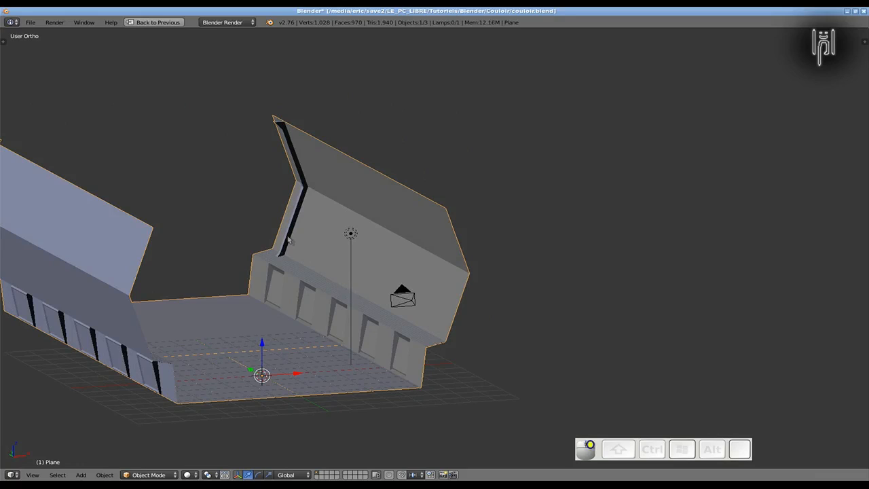
key(Tab)
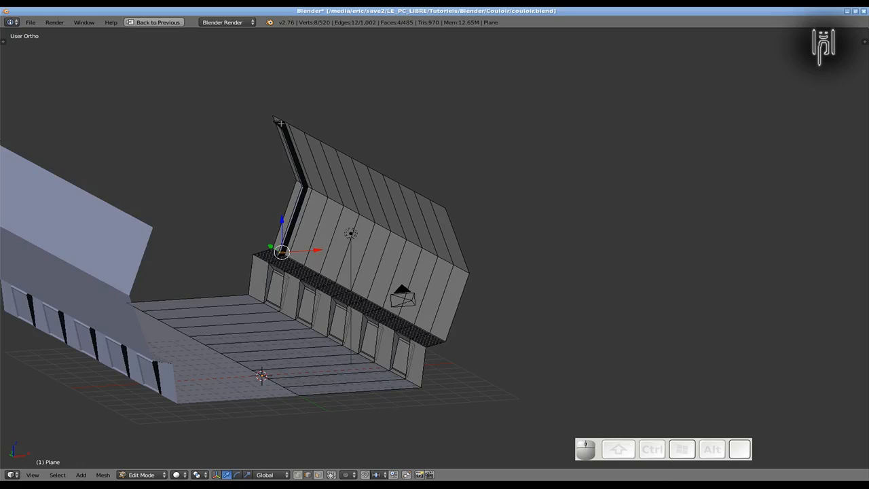
key(l)
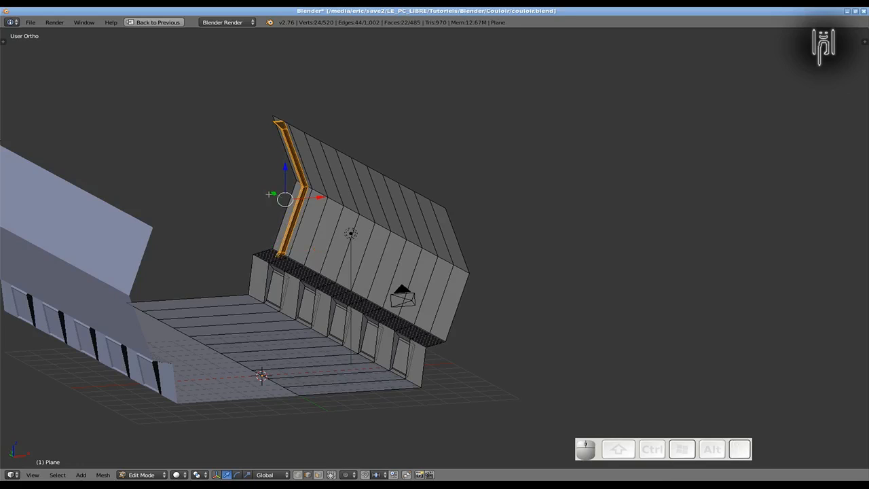
middle_drag(239, 254, 261, 258)
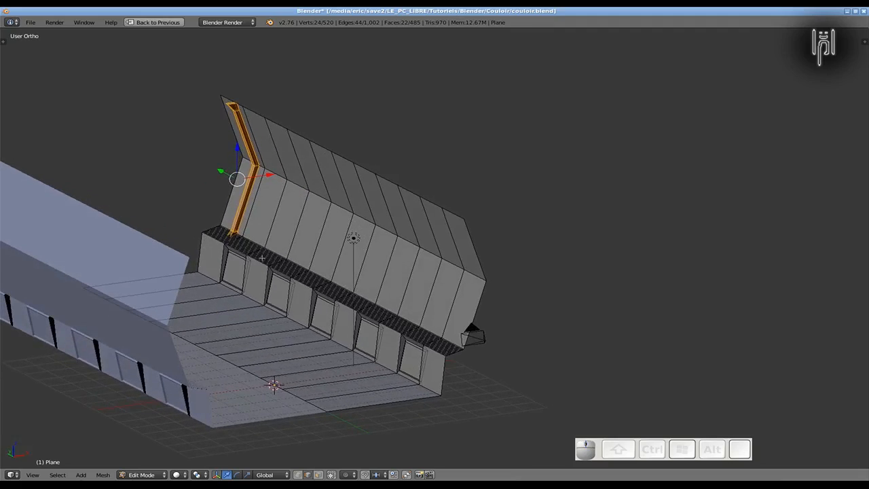
key(KP_1)
key(KP_3)
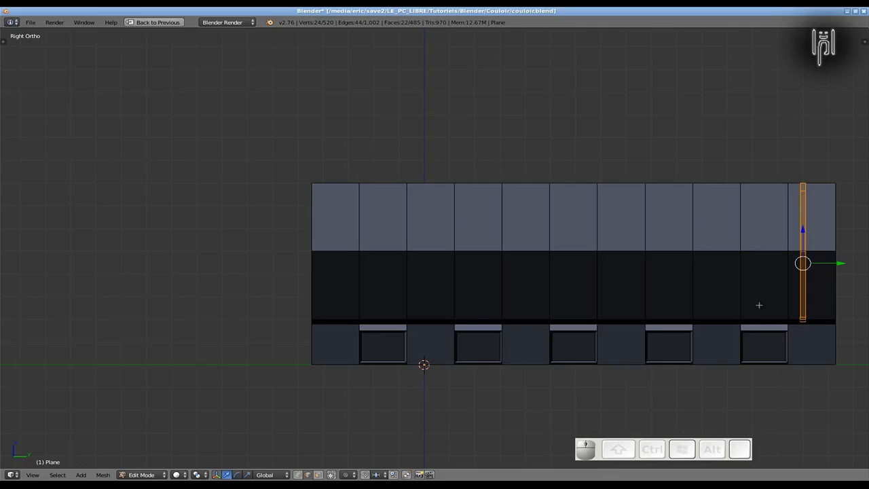
key(g)
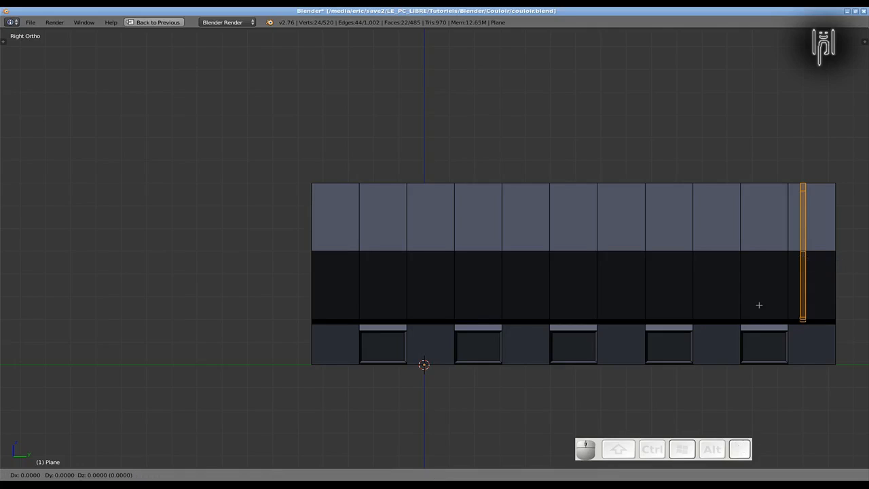
key(y)
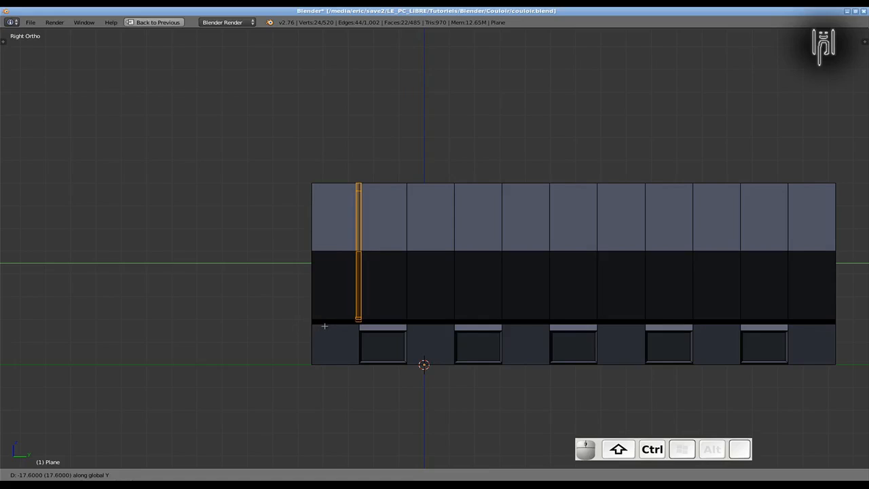
click(324, 326)
- Nudge the trim piece slightly along Y until it is centred exactly on the first vertical panel edge
scroll(350, 243, up, 3)
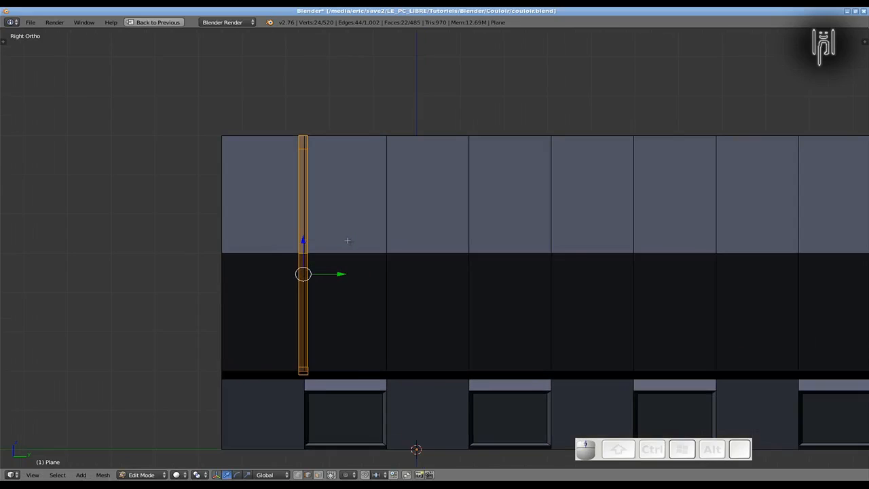
scroll(348, 240, up, 2)
key(g)
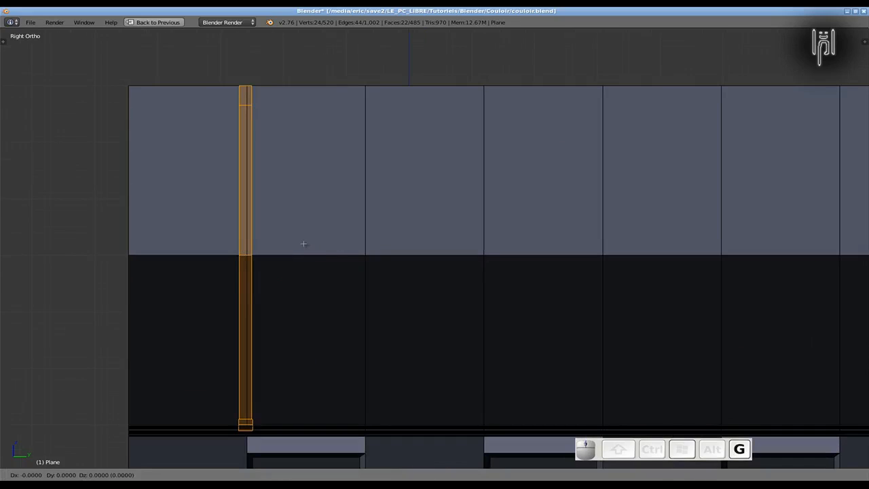
key(y)
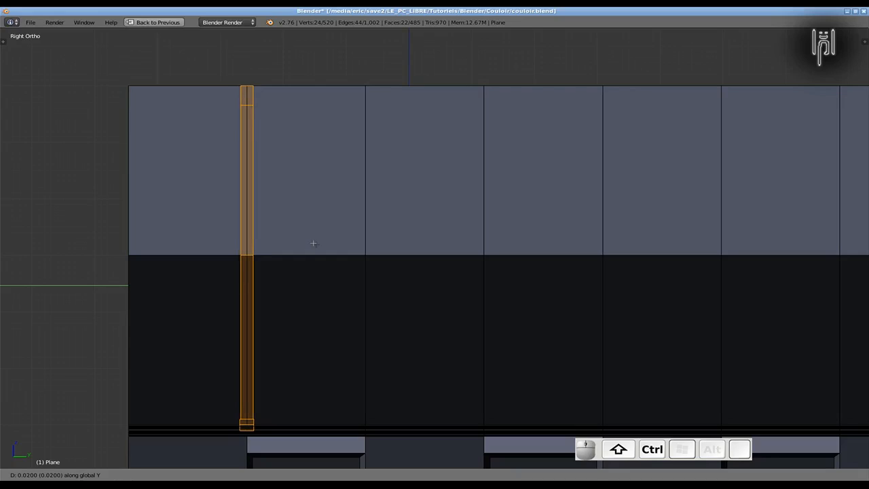
click(311, 244)
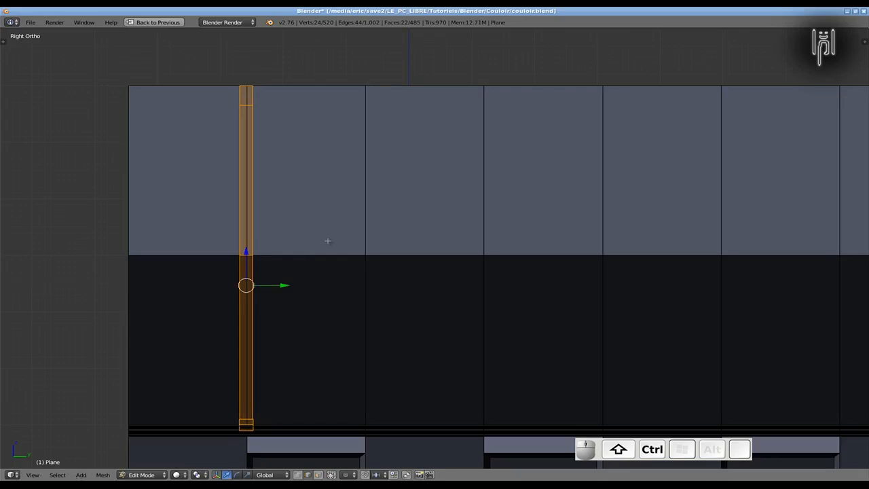
- Snap the trim piece along negative Y to the middle of the first wall panel, beside the first lower recess
key(g)
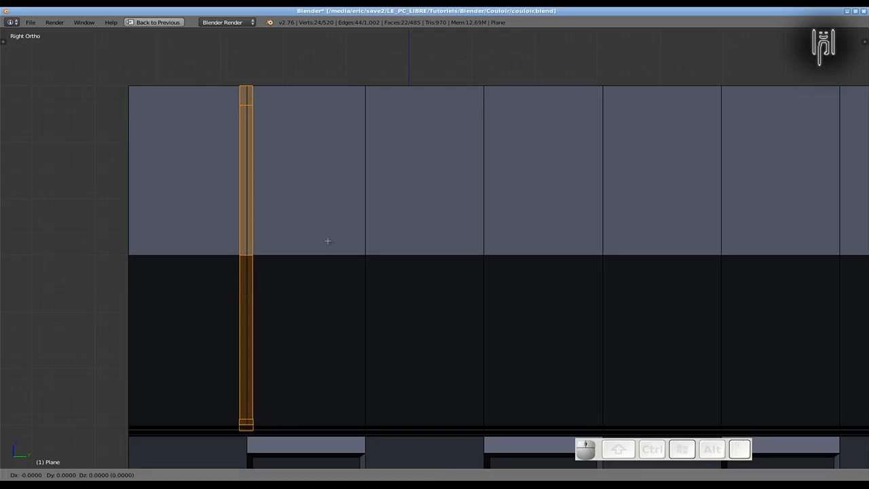
key(y)
key(ctrl)
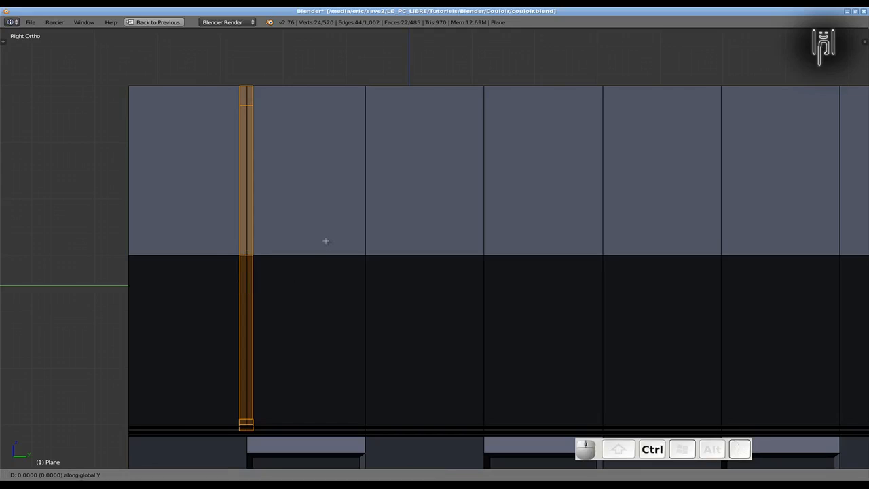
ctrl+click(269, 248)
scroll(269, 248, down, 5)
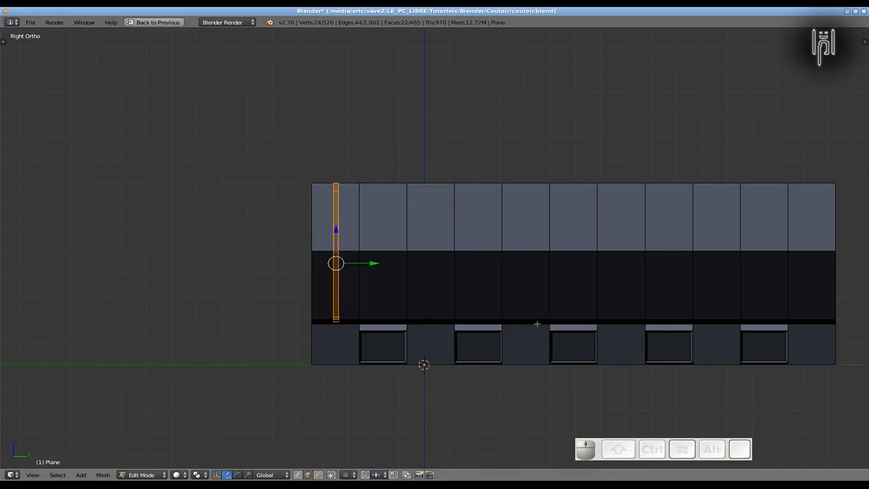
- Duplicate the trim piece 15 units along Y and shift the copy another 0.1 to centre it between the last two recesses
key(shift)
key(shift+d)
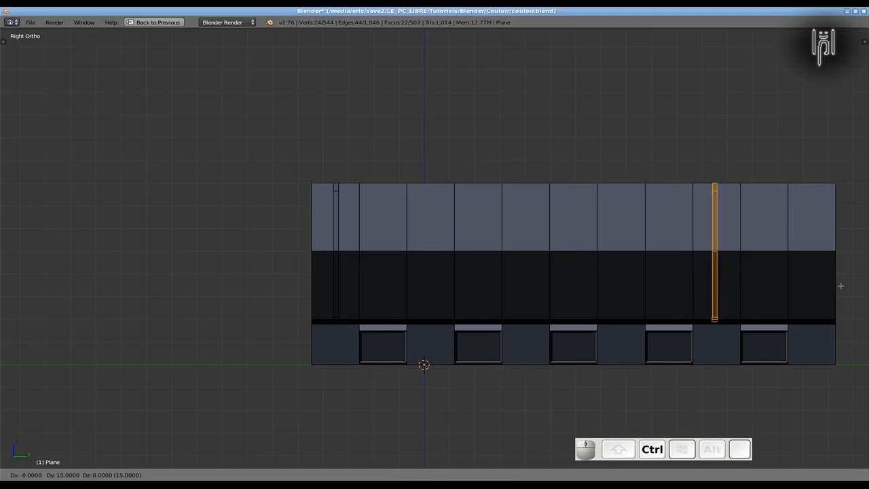
click(841, 286)
scroll(632, 282, up, 2)
shift+middle_drag(629, 288, 462, 254)
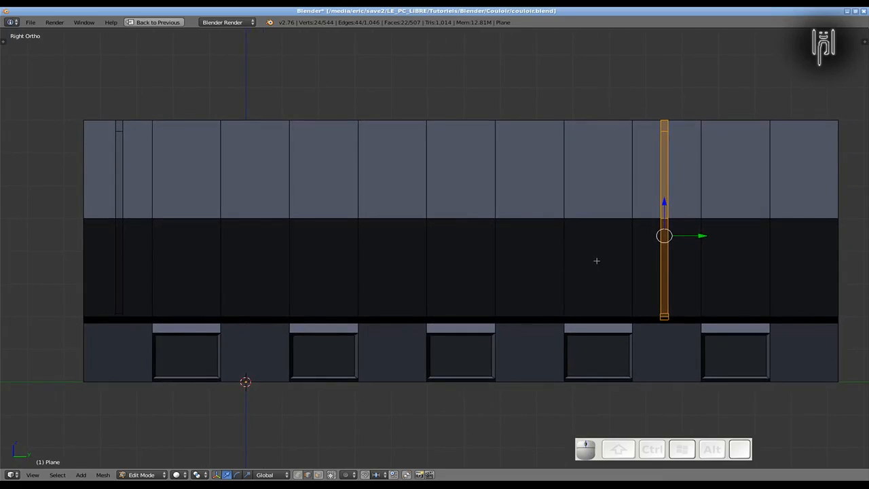
key(g)
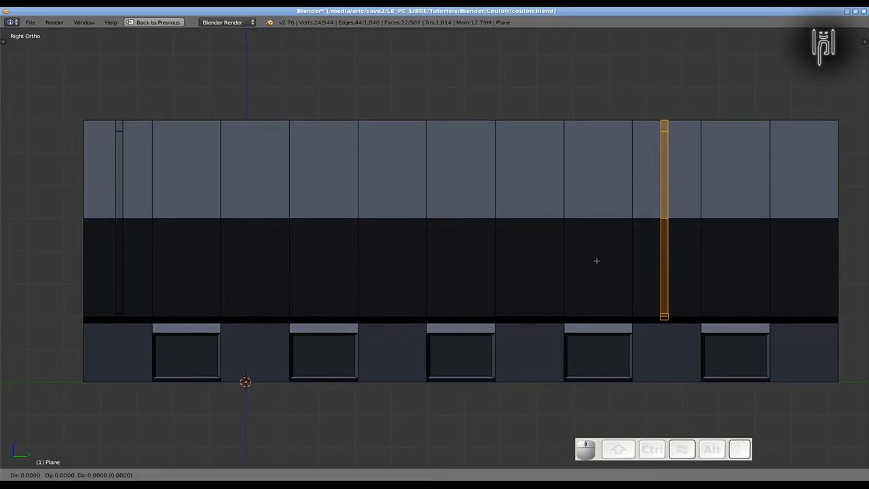
key(y)
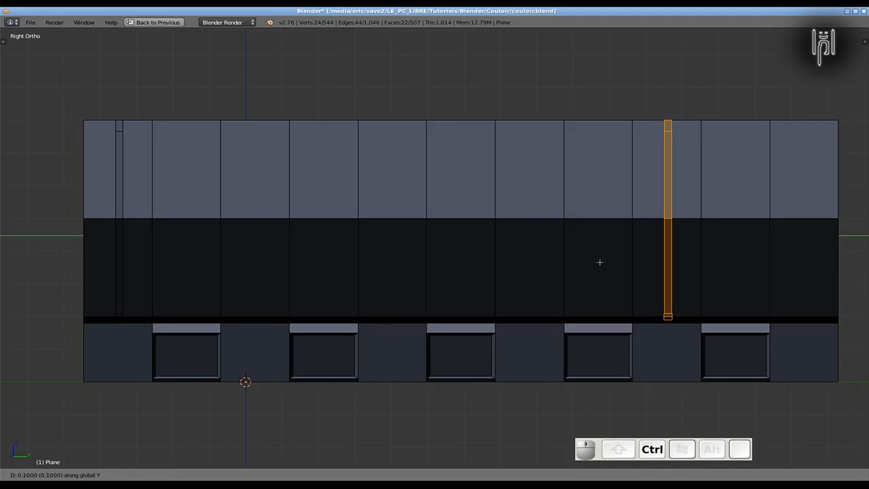
ctrl+click(599, 262)
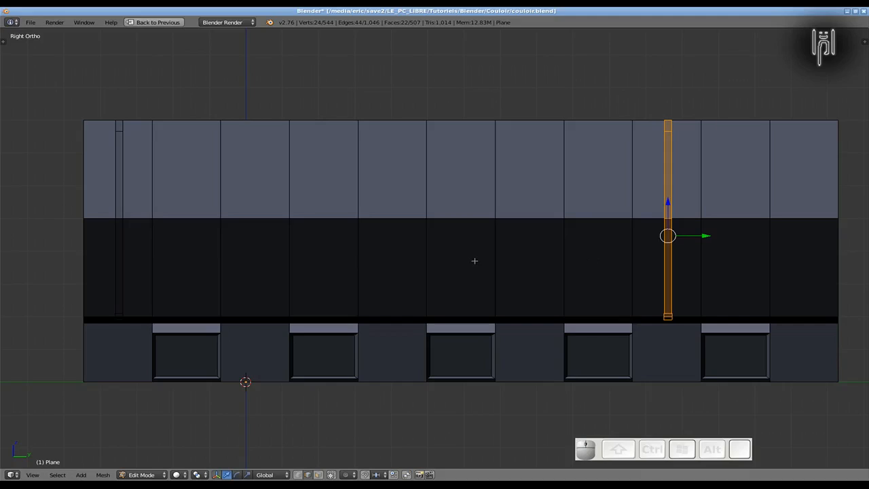
key(shift+f)
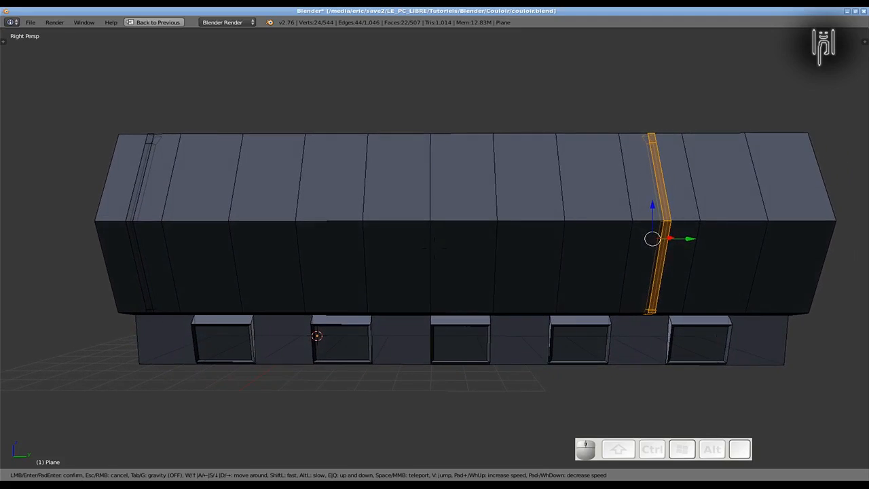
key(1)
key(Escape)
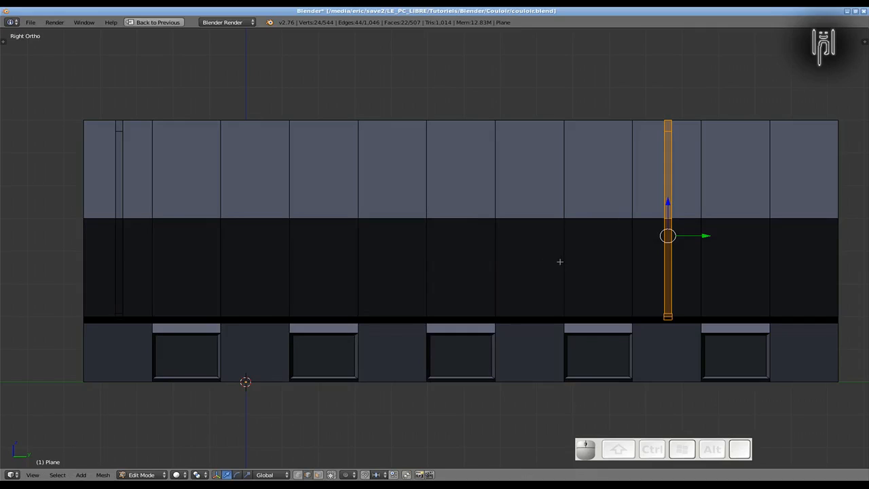
- Duplicate the second trim piece and place the copy -7.6 along Y, between the other two
key(shift+d)
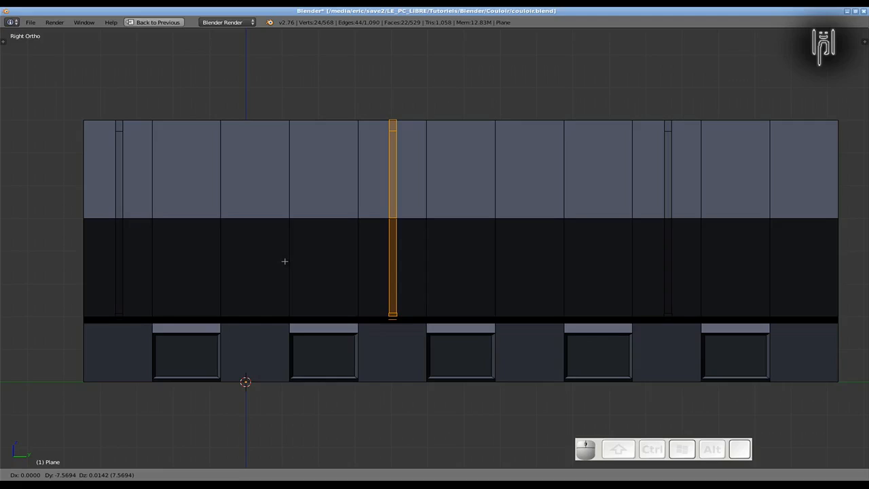
key(y)
key(ctrl)
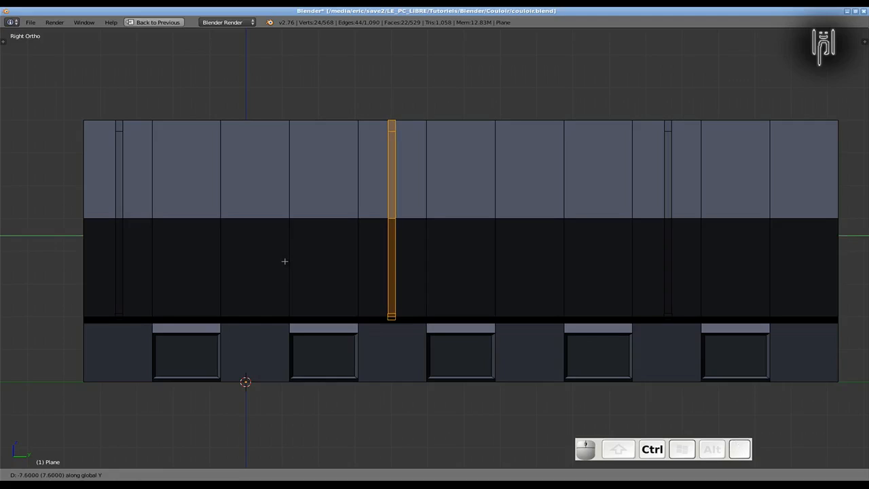
key(Return)
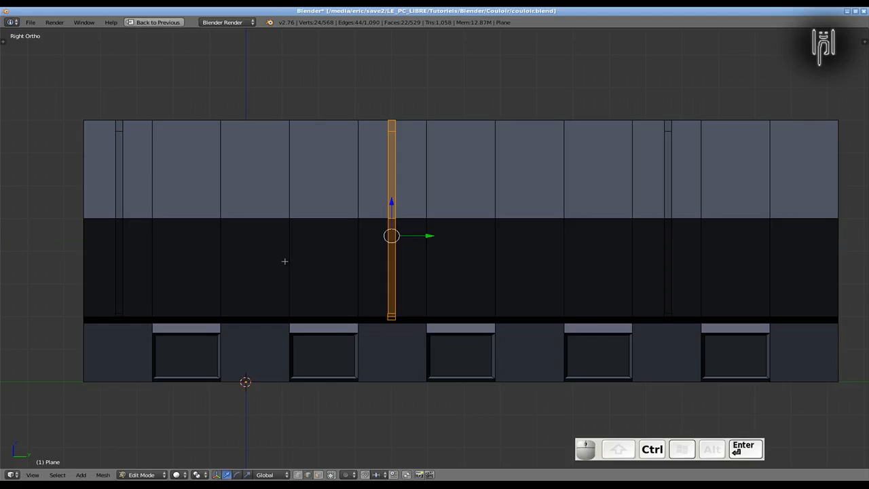
- Add a horizontal loop cut across the upper bent wall and slide it by about -0.89, close to the top edge
middle_drag(397, 282, 484, 288)
key(shift)
scroll(485, 287, up, 3)
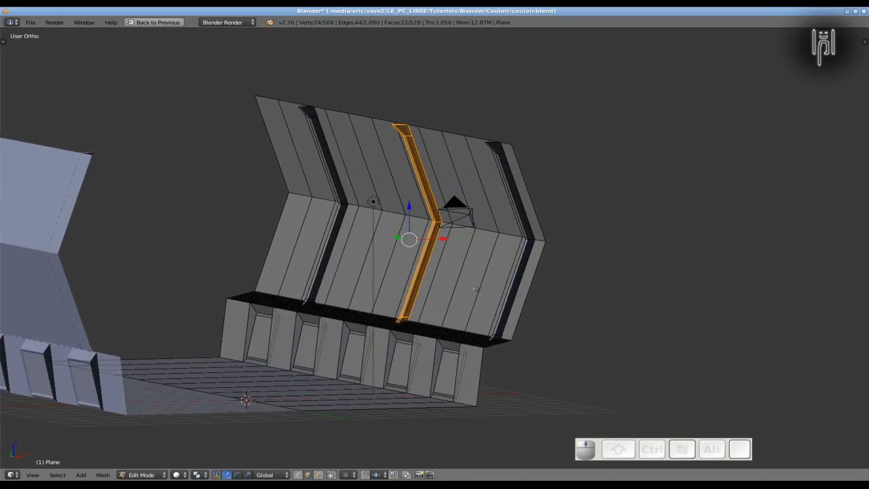
middle_drag(269, 222, 284, 216)
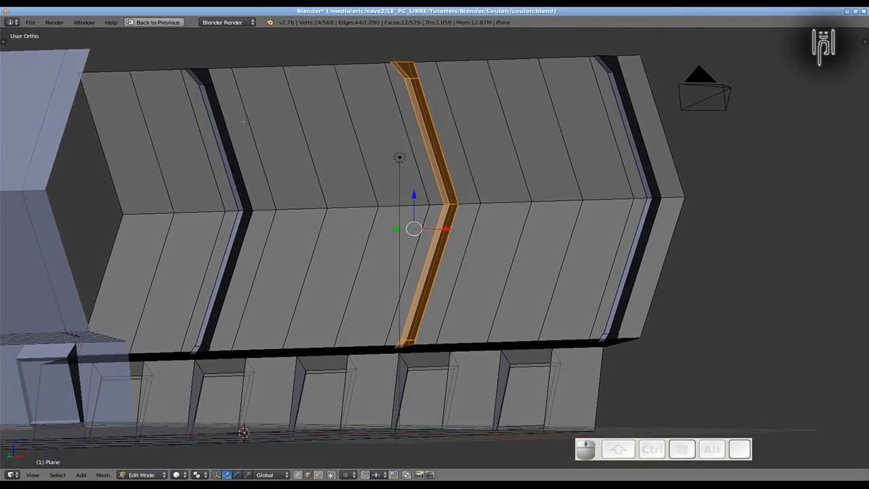
scroll(216, 177, up, 2)
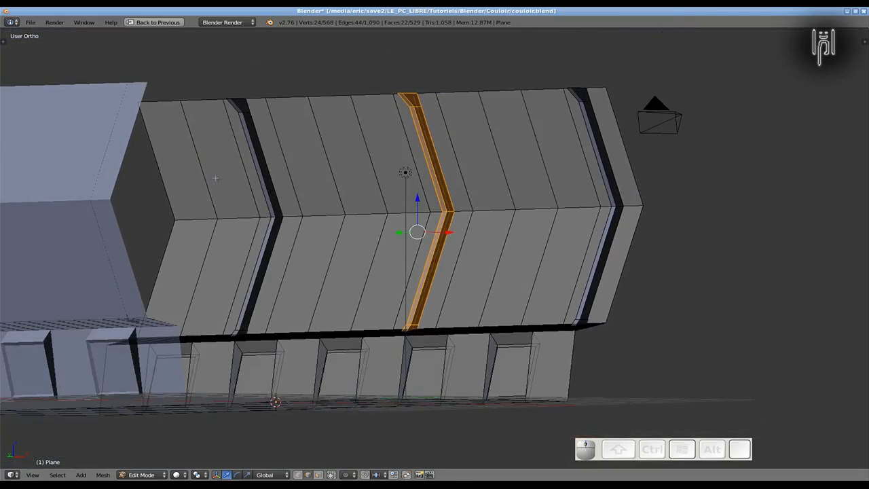
scroll(215, 178, down, 3)
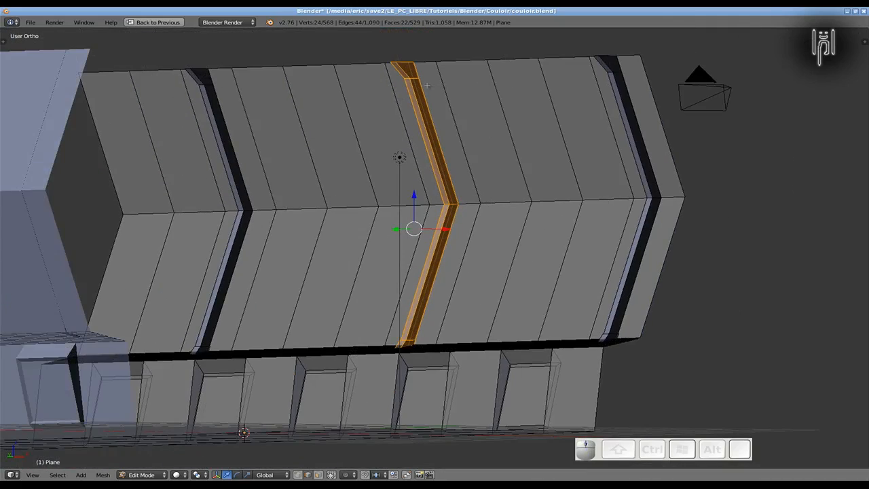
key(ctrl+r)
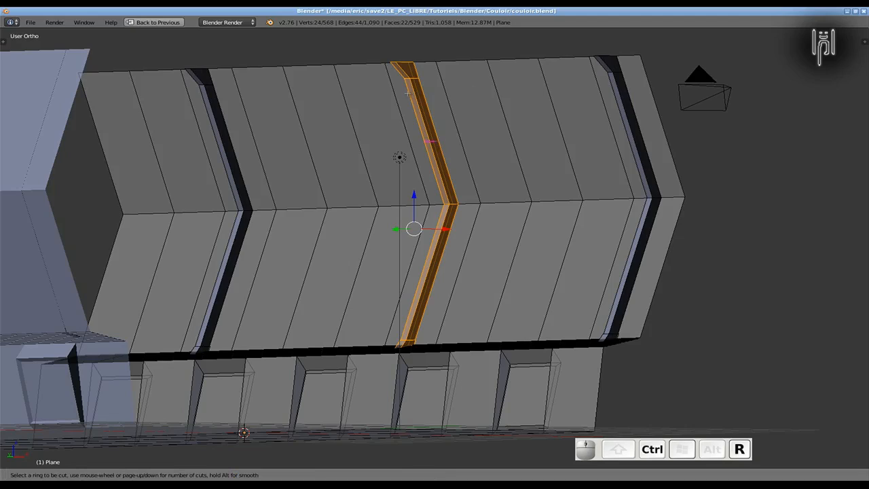
click(473, 111)
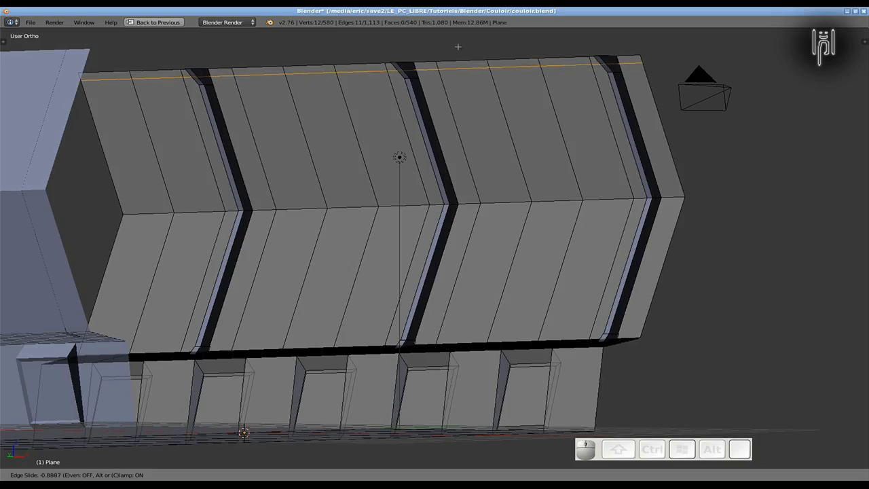
click(458, 46)
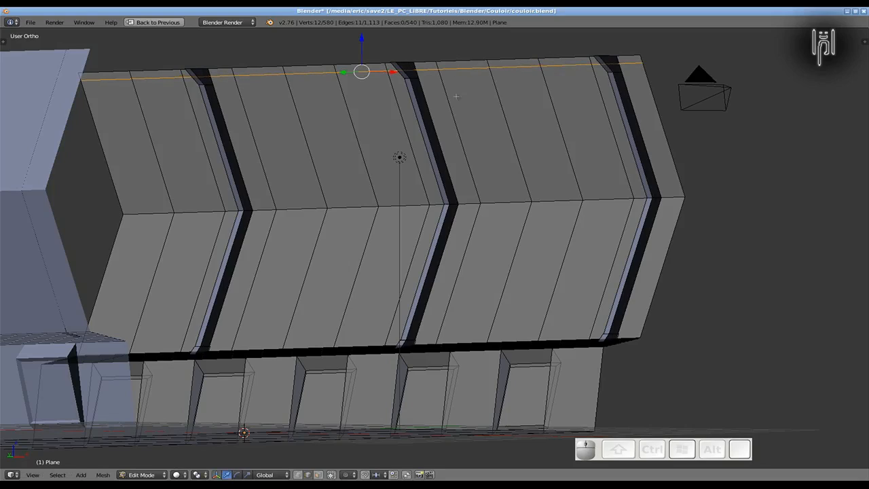
- Add a second horizontal loop cut across the upper bent wall and slide it just above the bend
key(ctrl+r)
click(477, 127)
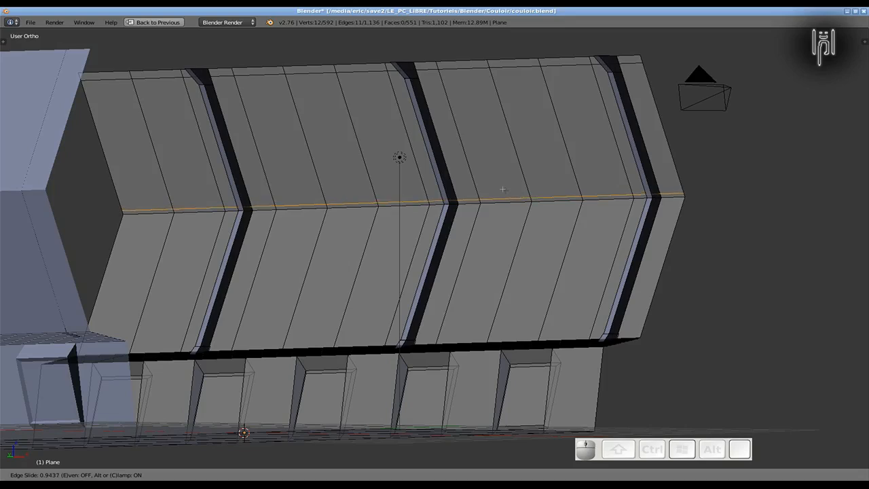
click(503, 187)
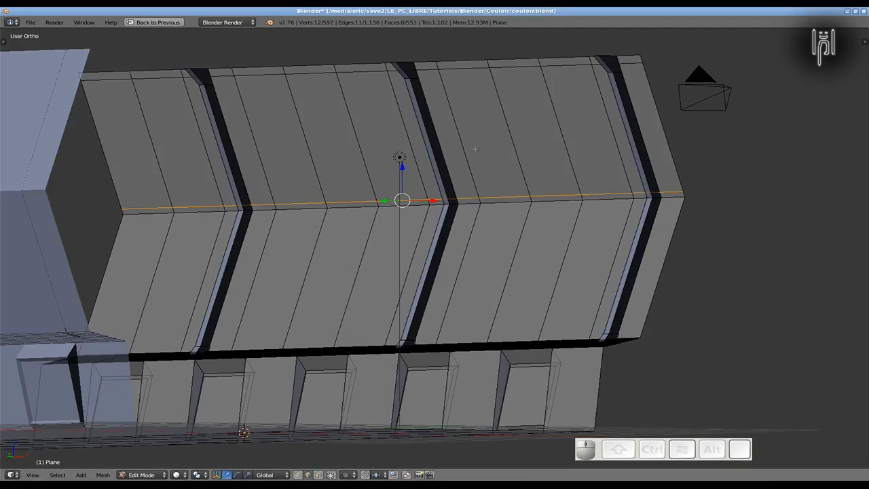
- Delete the four vertical edges in the upper wall between the trims, opening both full bays between the horizontal cuts
right_click(510, 136)
shift+right_click(563, 136)
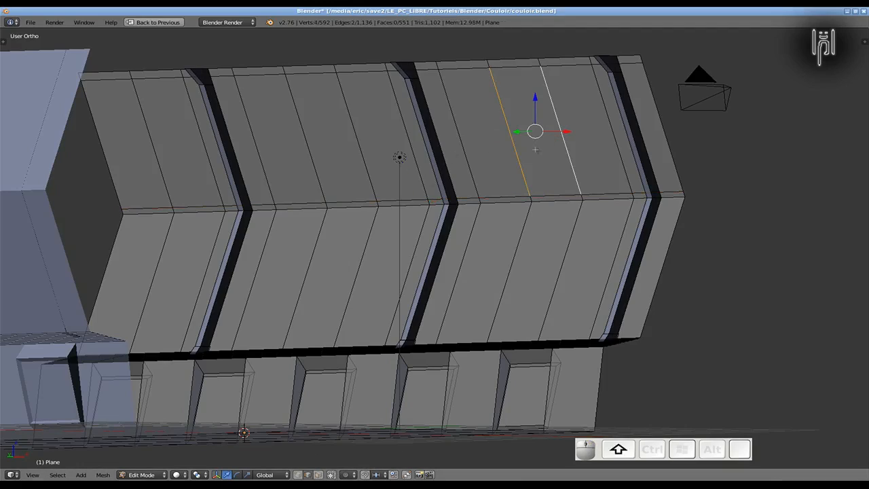
shift+right_click(340, 141)
shift+right_click(318, 143)
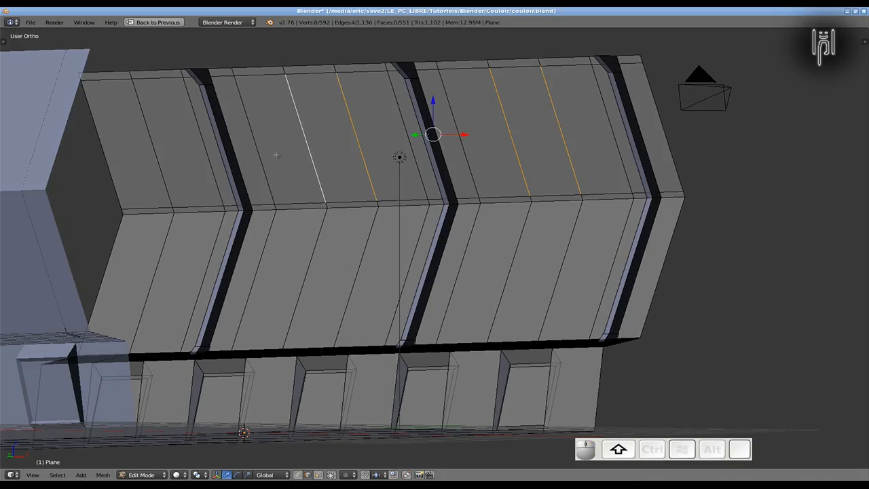
key(Delete)
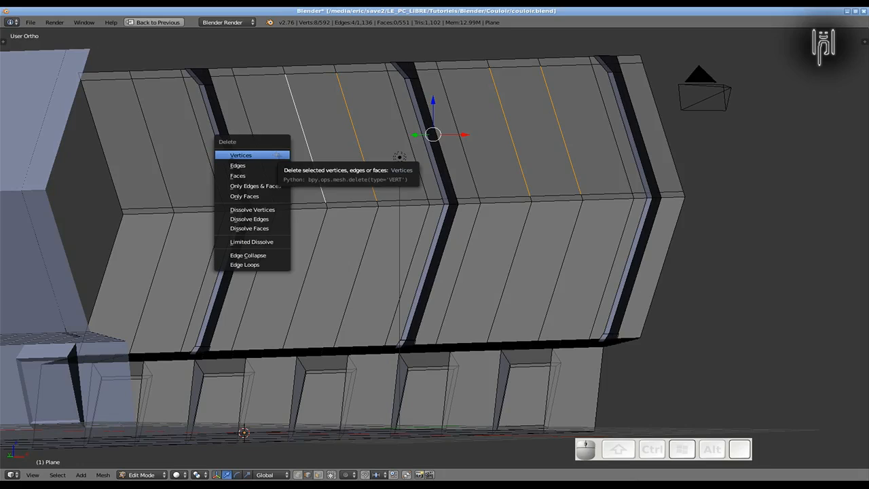
click(268, 165)
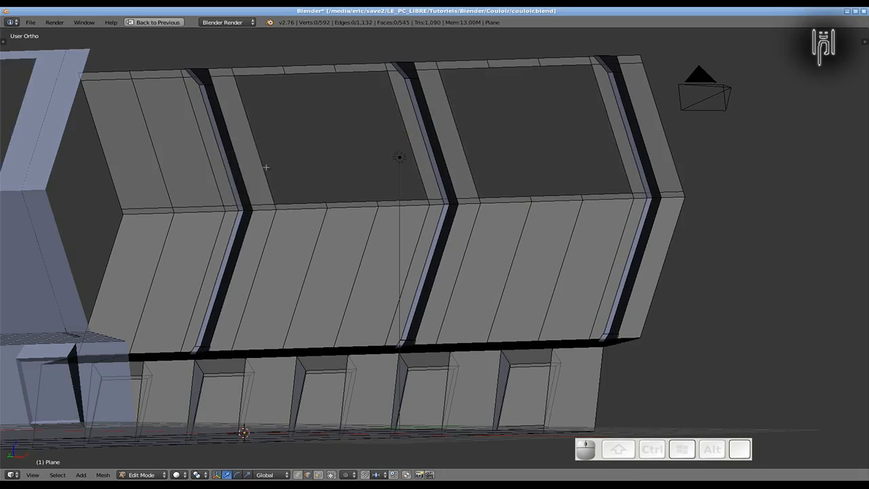
- Delete the last two vertical edges of the upper wall's end bay, opening it between the horizontal cuts
mouse_move(315, 168)
middle_down()
mouse_move(305, 173)
mouse_move(345, 190)
mouse_move(312, 167)
middle_up()
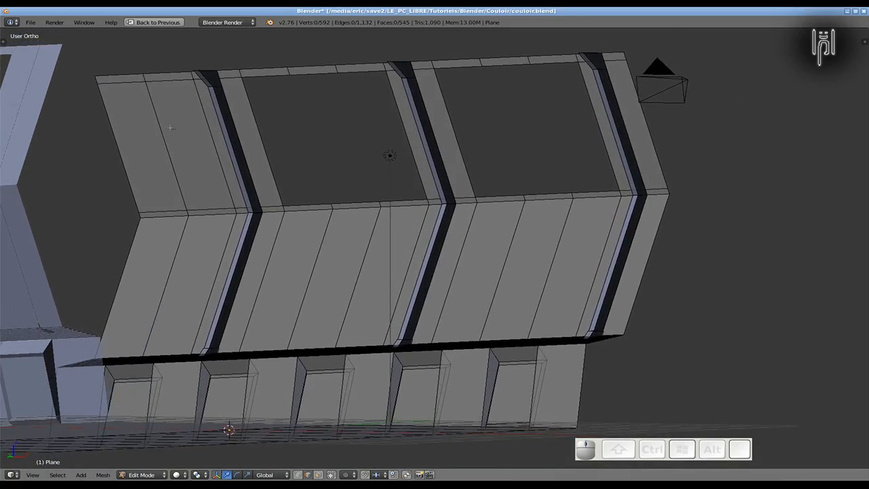
right_click(173, 161)
shift+right_click(136, 161)
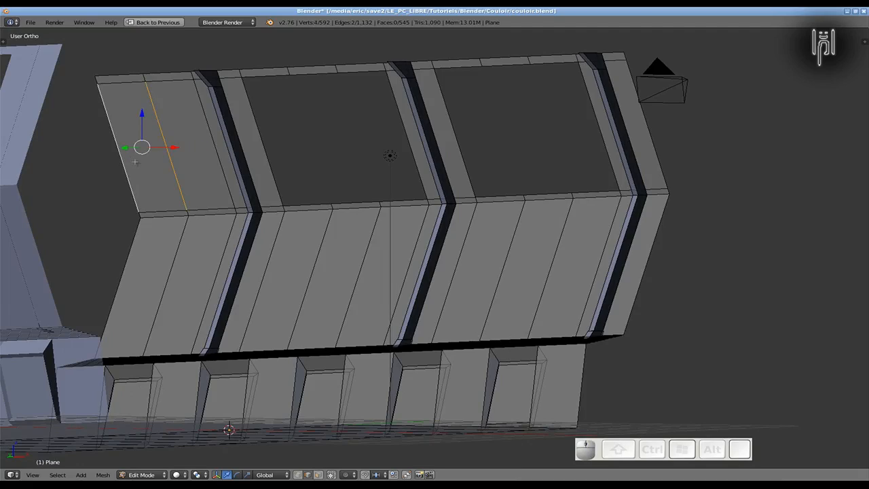
key(x)
click(135, 161)
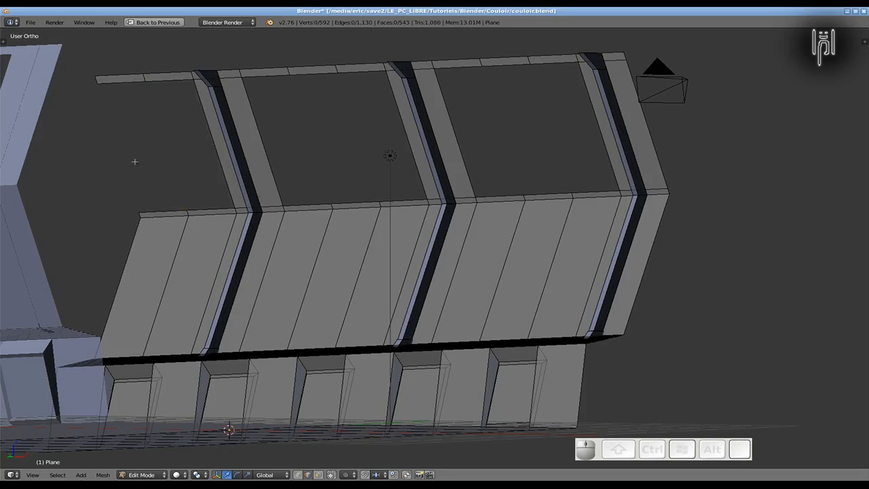
- Select the border loops of the two full upper openings and extrude them in place
mouse_move(182, 162)
middle_down()
mouse_move(182, 169)
mouse_move(193, 163)
middle_up()
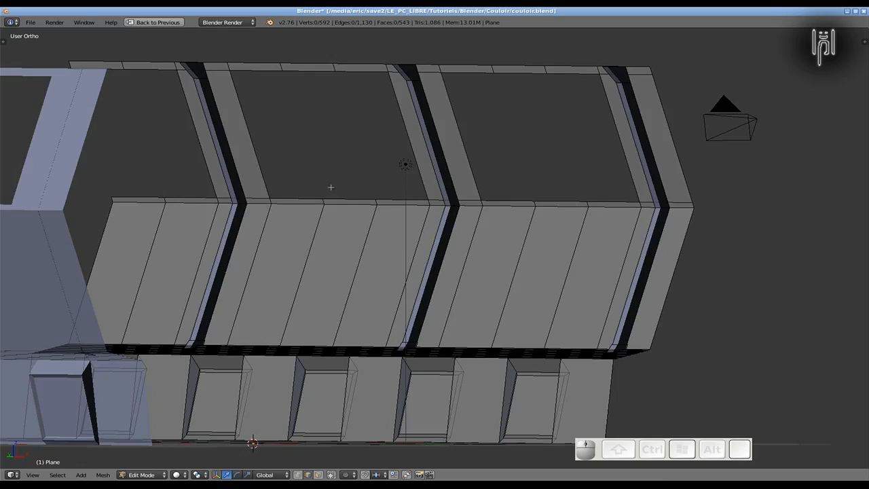
middle_drag(345, 192, 394, 248)
scroll(393, 248, up, 4)
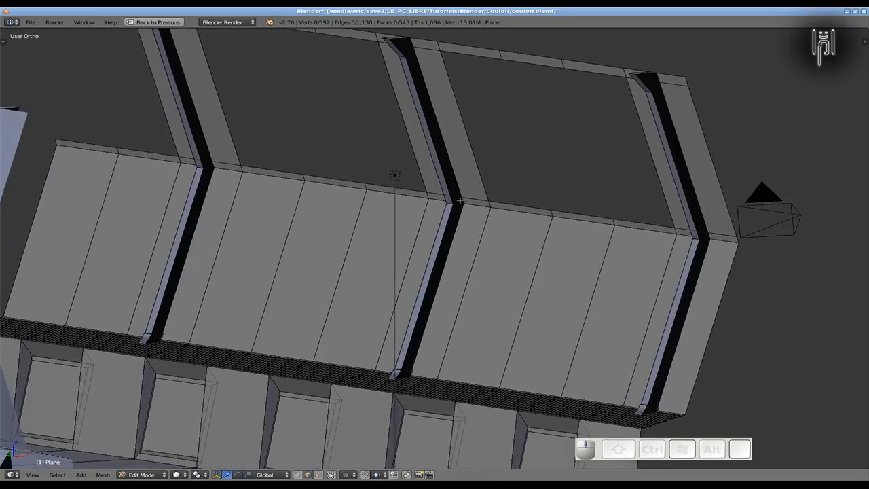
key(shift)
alt+shift+click(455, 104)
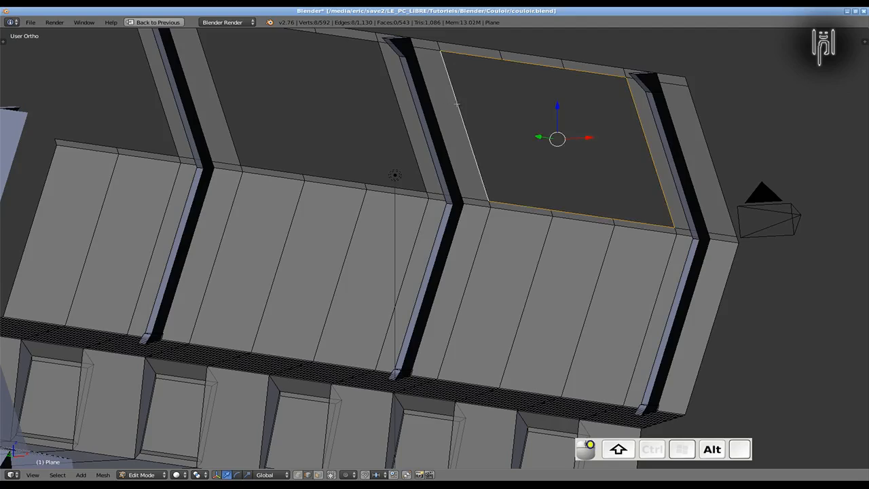
alt+shift+click(236, 130)
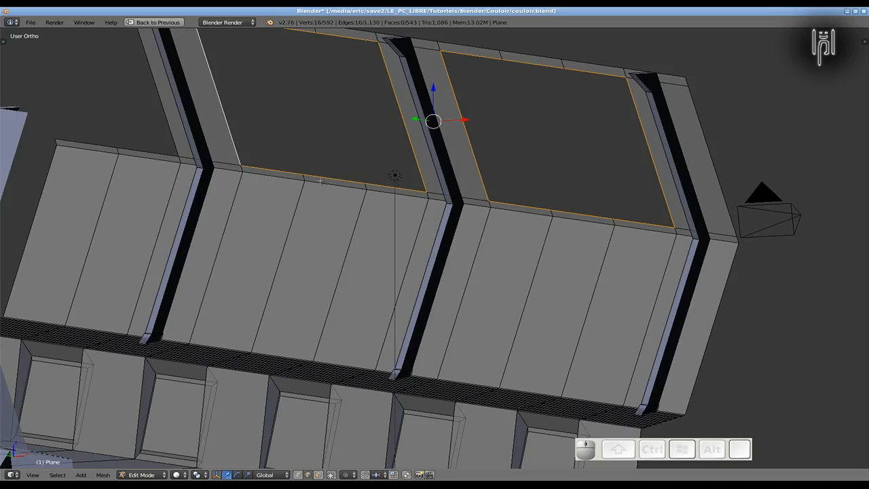
key(KP_1)
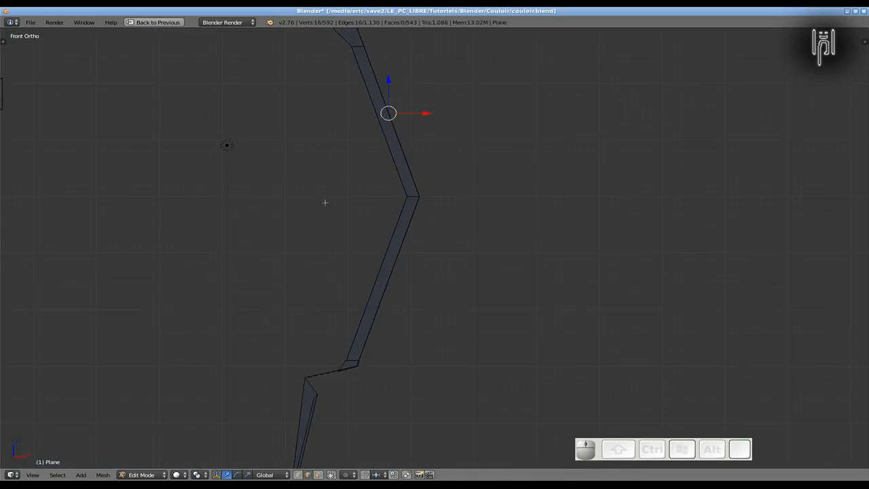
mouse_move(324, 202)
shift+middle_down()
mouse_move(378, 254)
mouse_move(435, 335)
mouse_move(368, 145)
shift+middle_up()
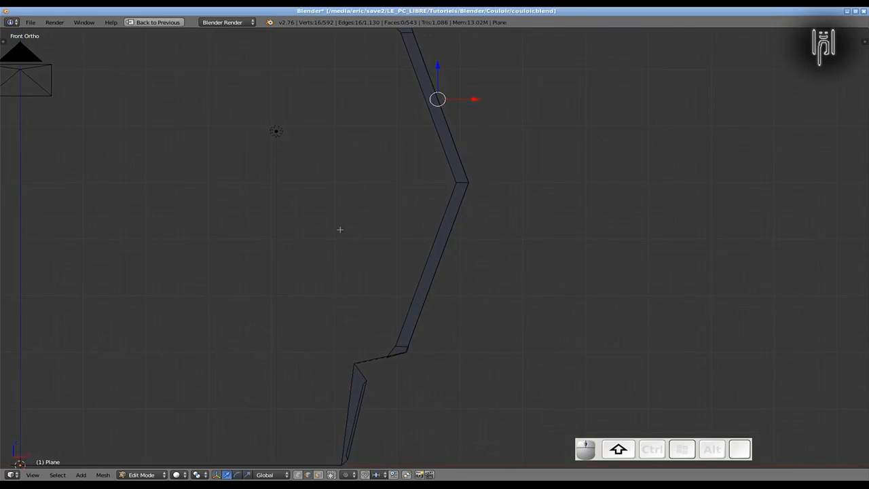
key(z)
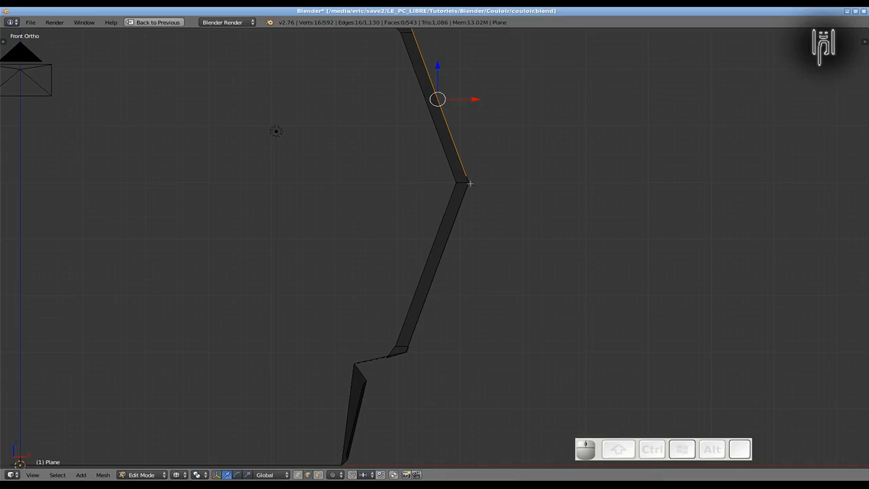
key(e)
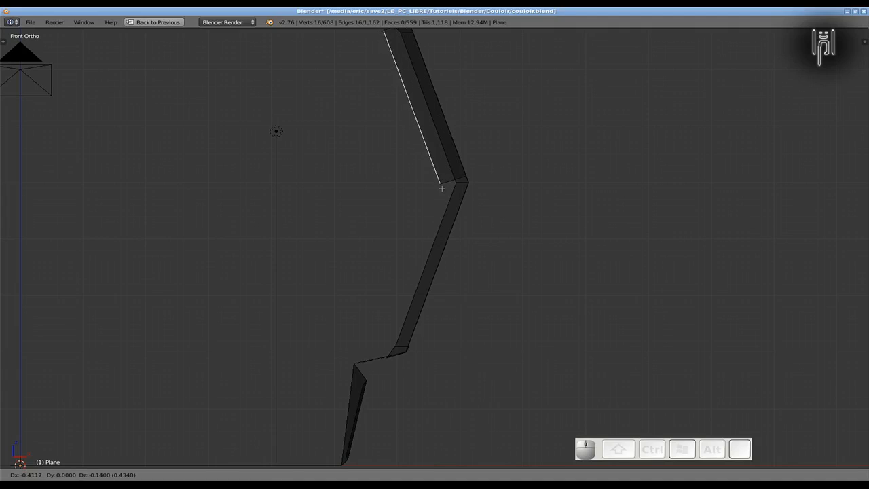
key(Escape)
- Move the extruded borders about -0.08 along X and -0.02 along Z, staying within the trim's thickness
shift+middle_drag(394, 172, 390, 262)
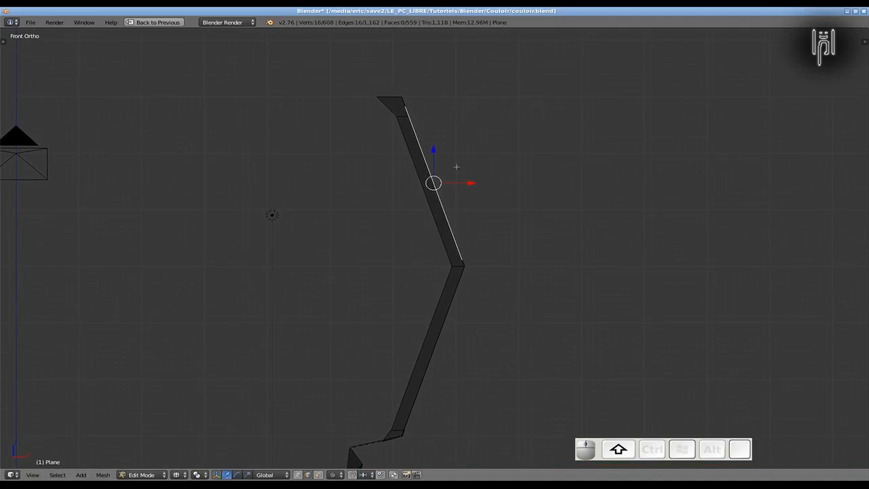
scroll(457, 166, up, 3)
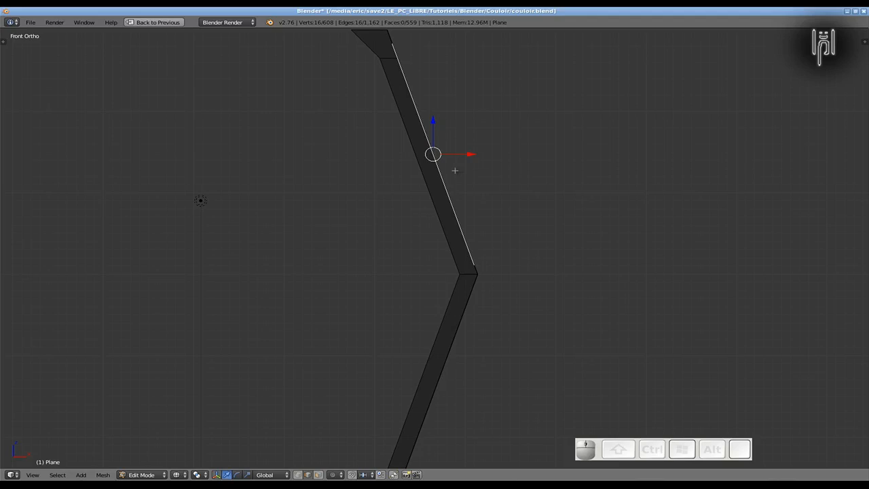
key(g)
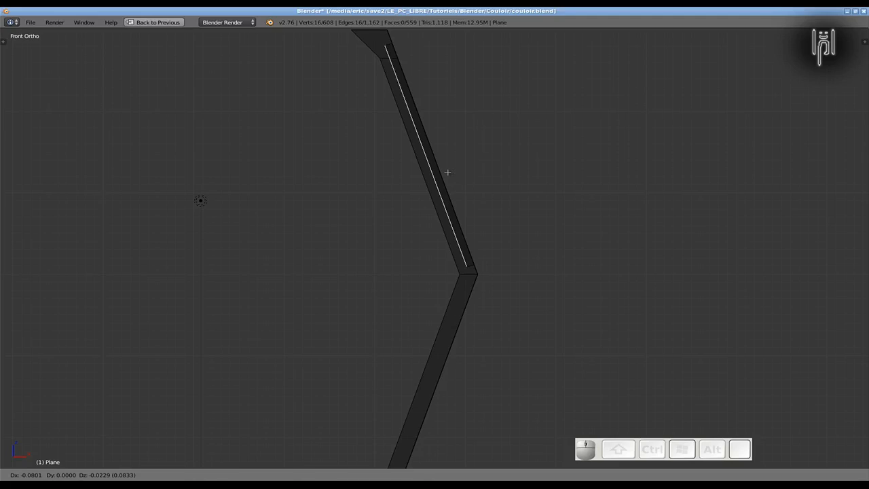
click(448, 173)
- Select only the inner border loop of the middle bay's opening and scale it to about 0.95
middle_drag(369, 227, 411, 234)
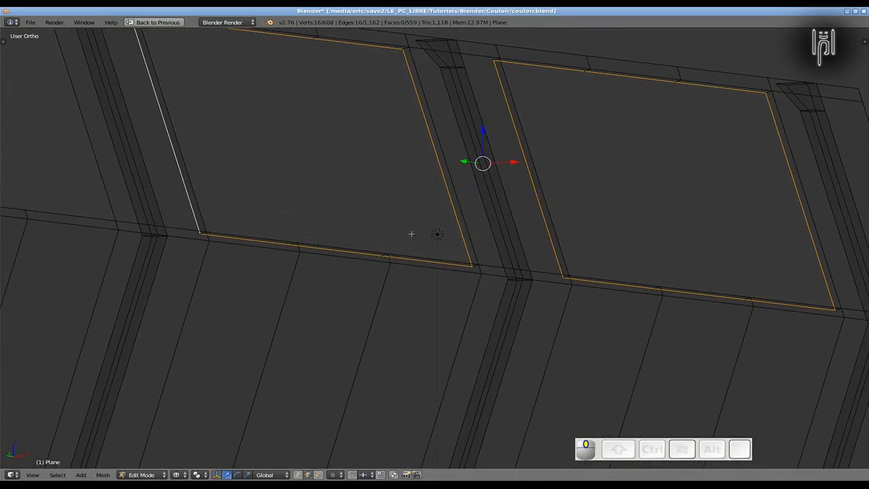
scroll(411, 234, down, 3)
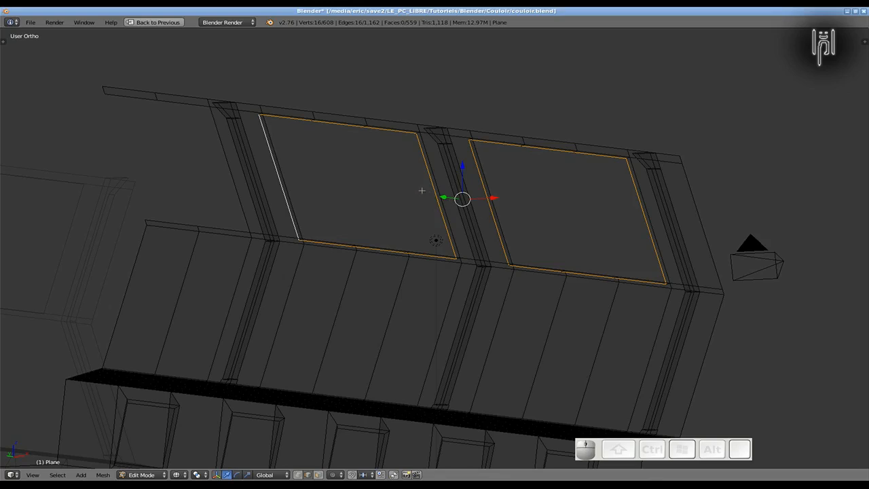
key(a)
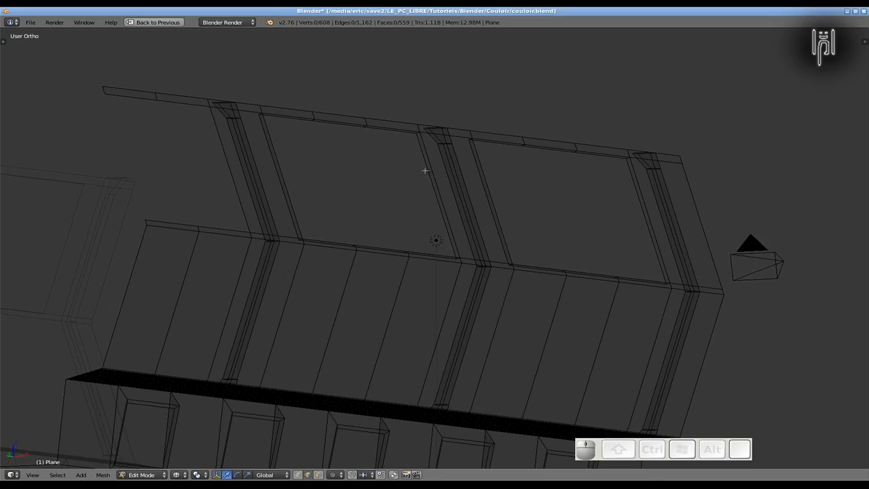
alt+shift+right_click(423, 171)
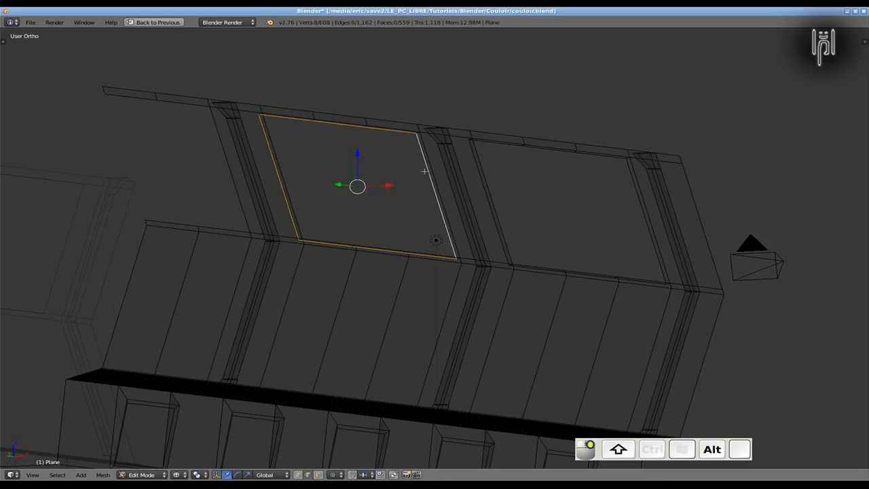
key(s)
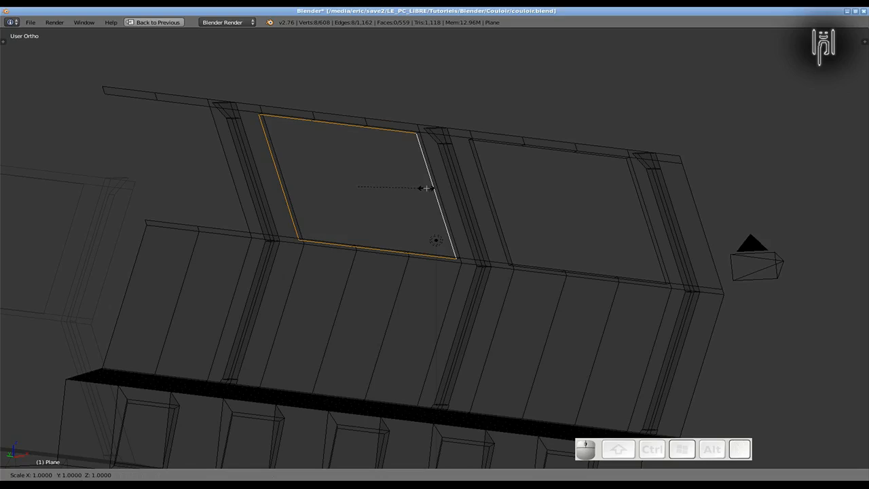
key(ctrl)
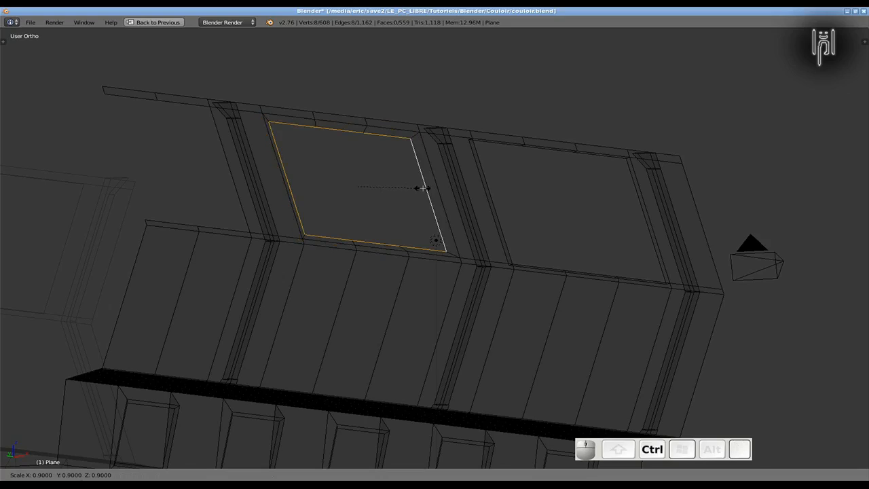
key(shift)
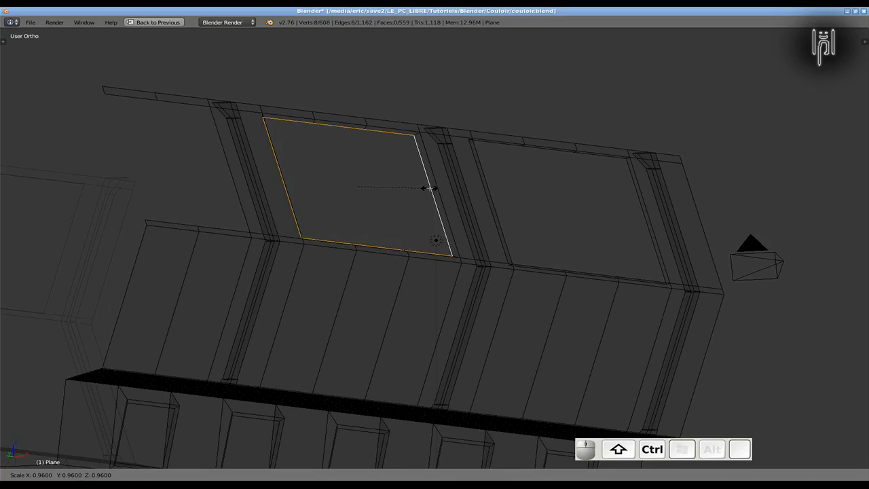
click(427, 188)
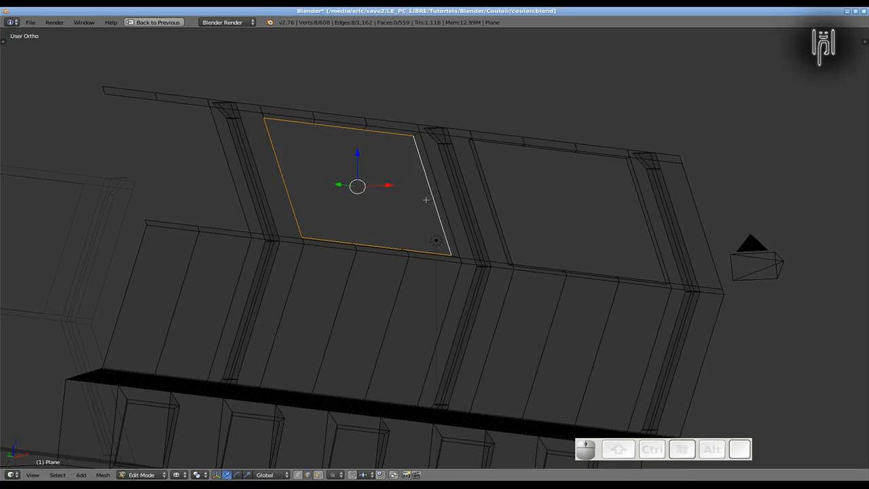
- Extrude the middle opening's border loop in place and scale the new loop to about 0.95
key(e)
key(Escape)
key(s)
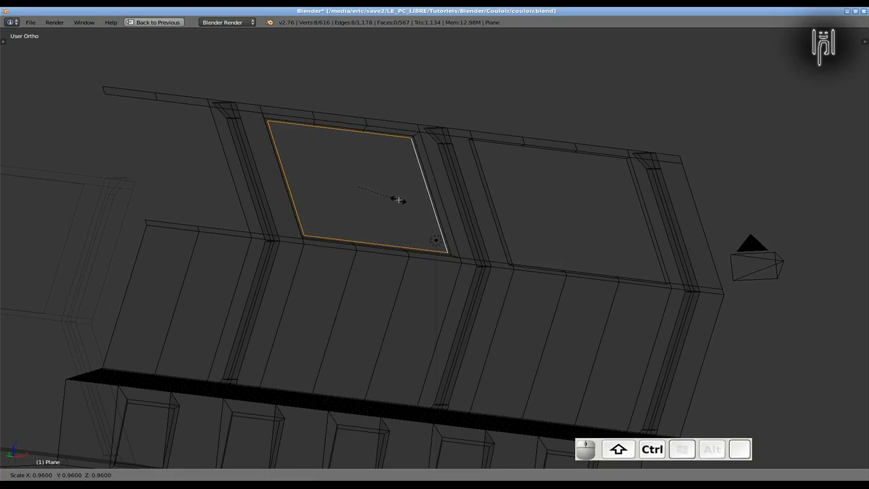
click(391, 200)
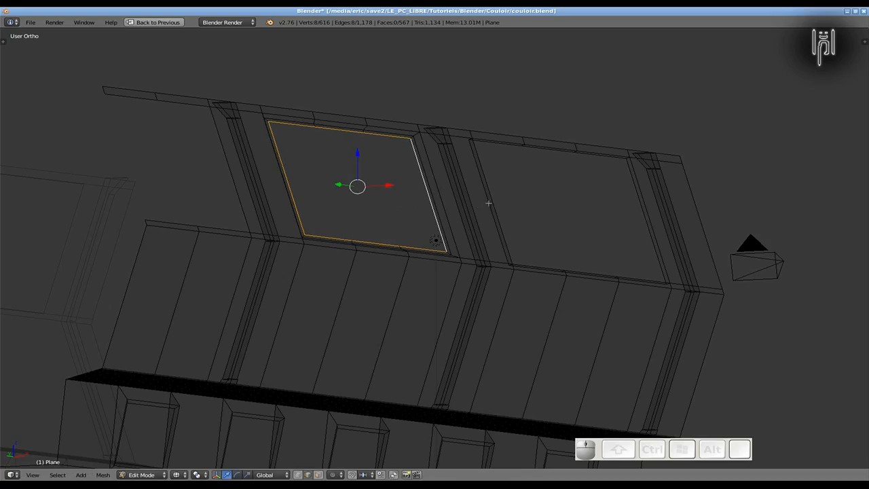
- Select the inner border loop of the opening nearest the camera, extrude it in place and scale it to 0.95
key(a)
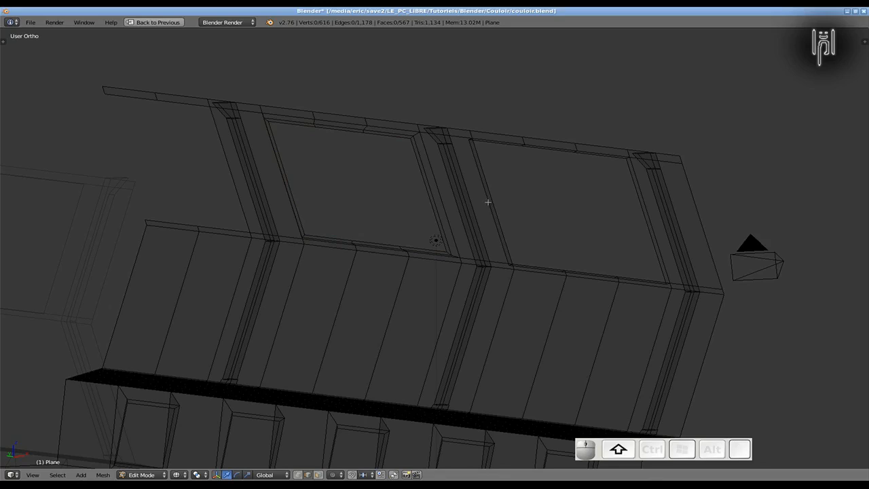
alt+shift+right_click(487, 202)
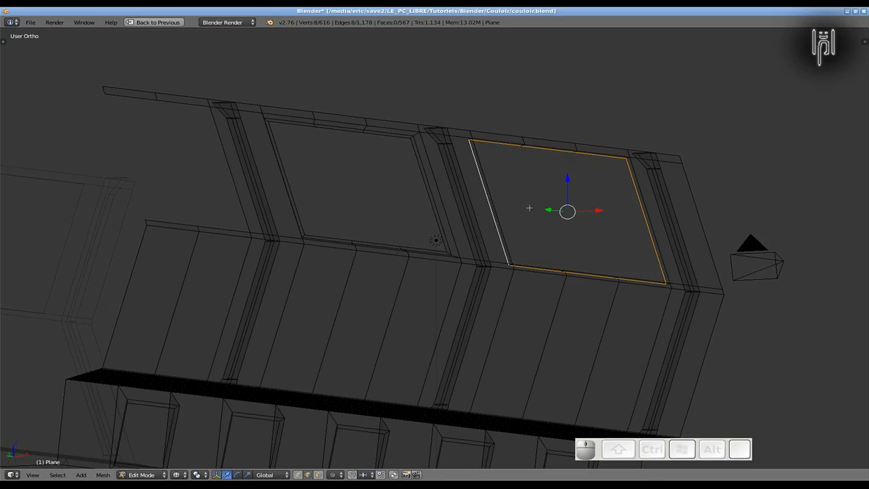
key(e)
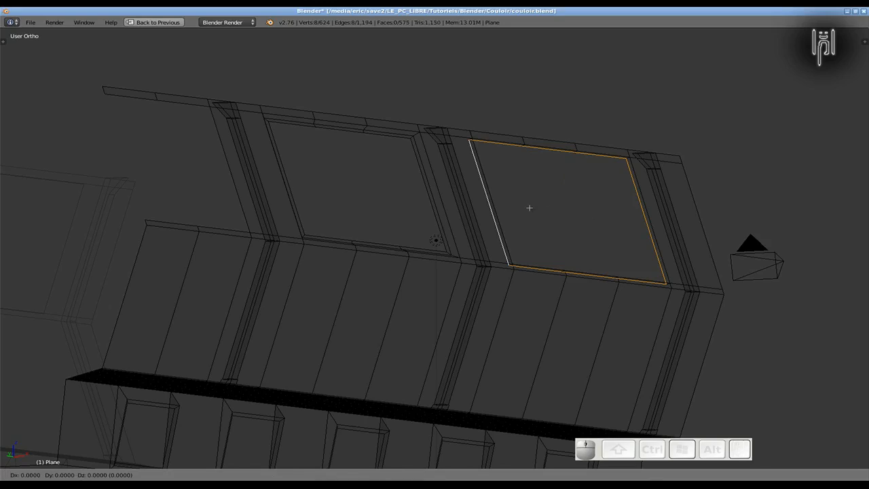
key(Escape)
key(s)
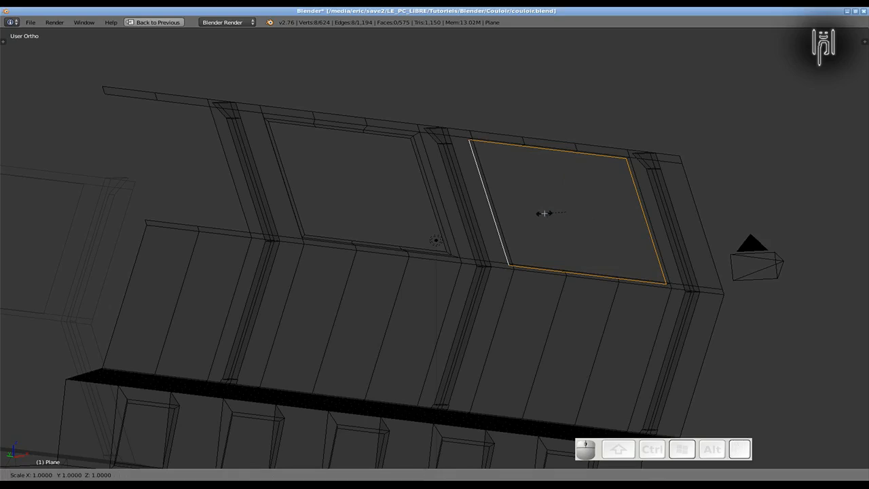
key(shift)
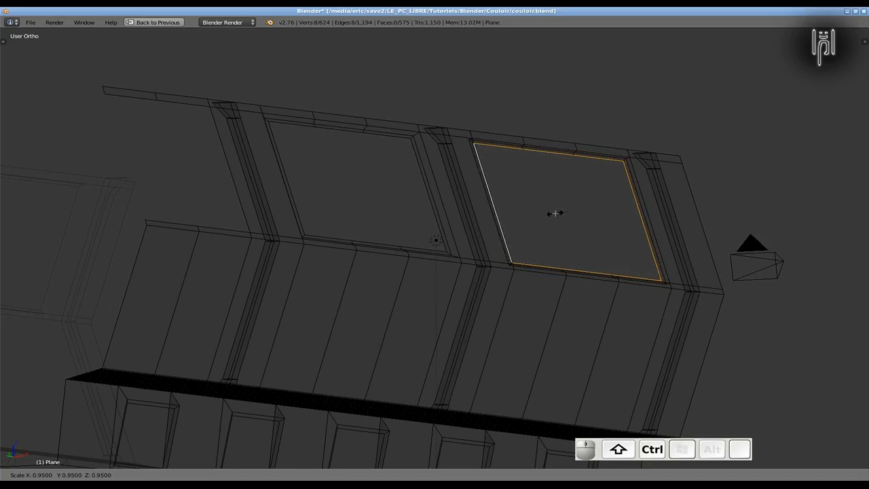
click(555, 213)
middle_drag(544, 216, 583, 229)
- Undo the extrusion and scaling of the border of the opening nearest the camera, keeping the middle bay's scaled inset loop
key(ctrl+z)
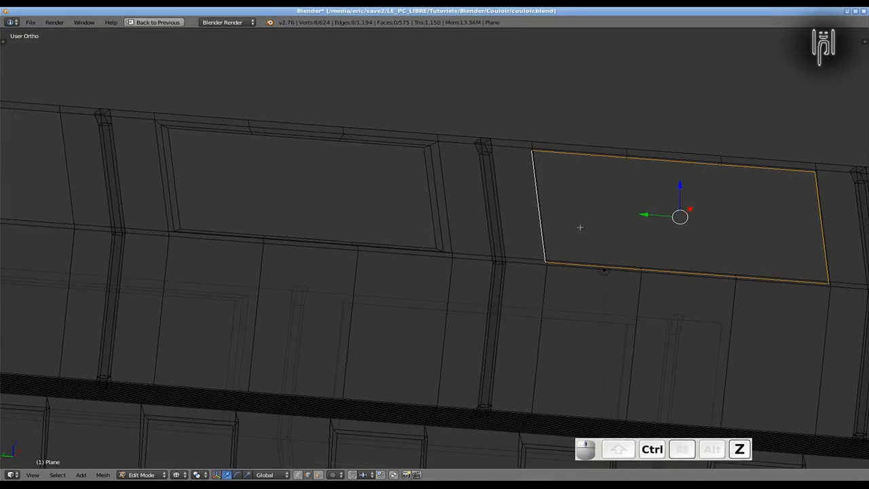
key(ctrl+z)
key(ctrl+z)
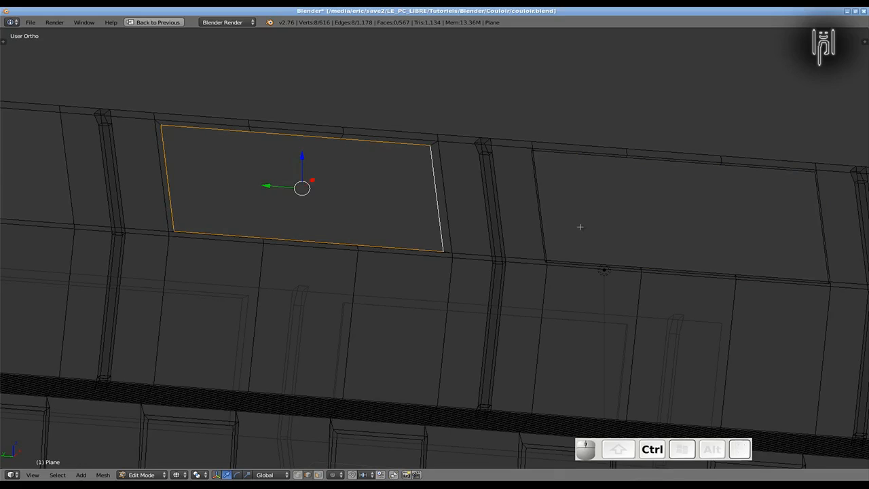
mouse_move(574, 231)
middle_down()
mouse_move(534, 252)
mouse_move(574, 237)
mouse_move(561, 241)
middle_up()
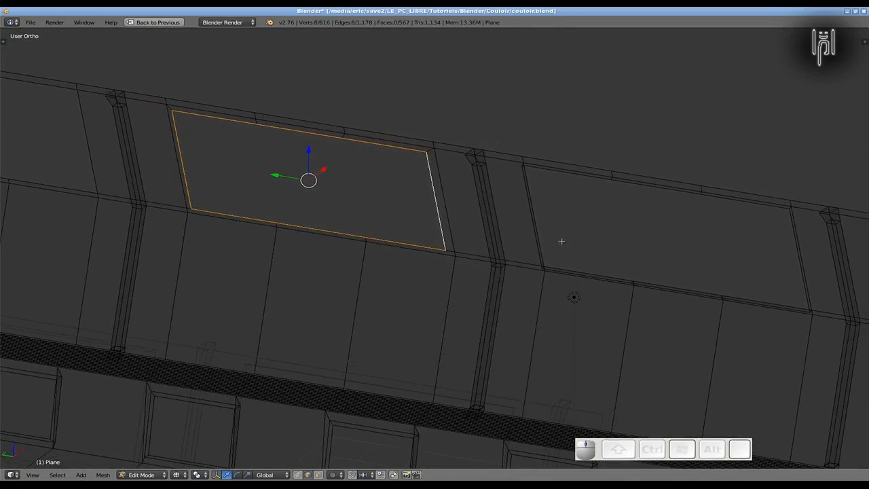
key(ctrl+shift+z)
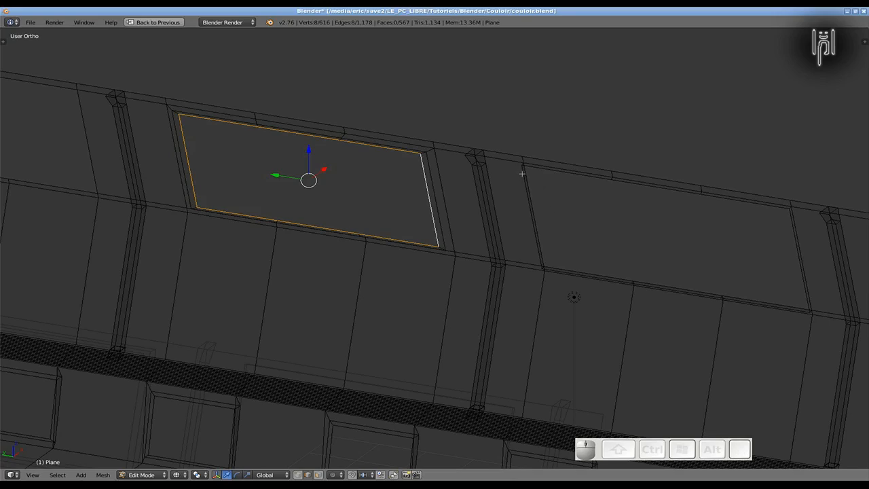
- Select only the inner border loop of the opening nearest the camera and scale it to about 0.95
key(a)
alt+right_click(522, 175)
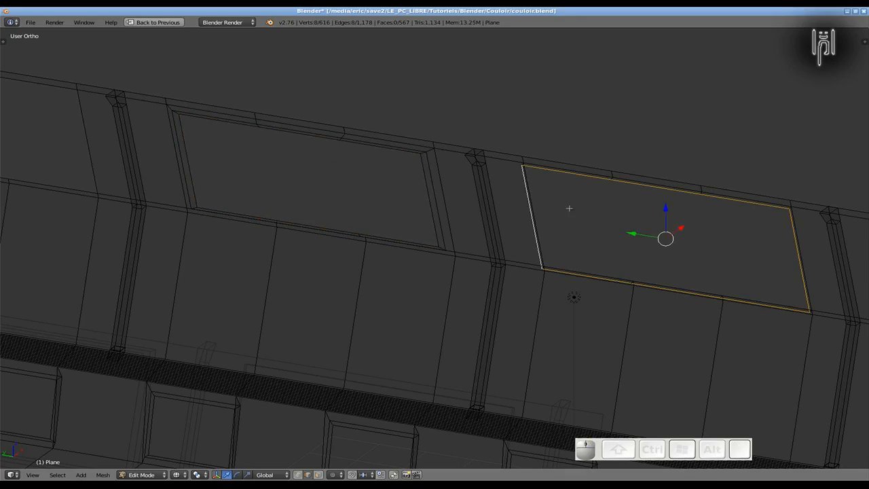
key(s)
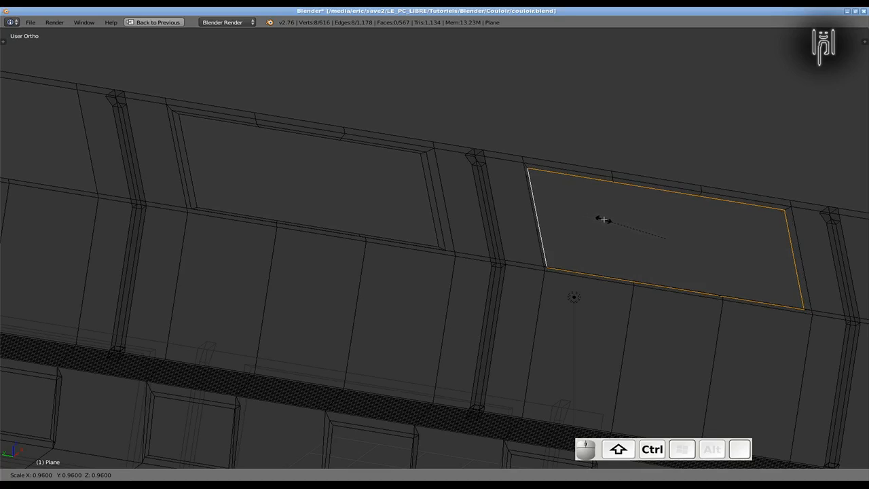
click(614, 222)
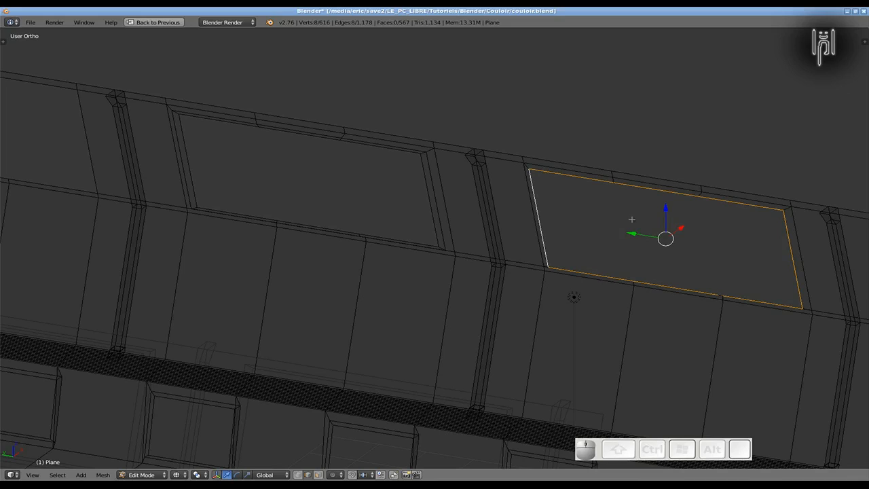
- Extrude the near opening's border loop in place and scale the new loop to about 0.95
middle_drag(471, 204, 578, 194)
key(e)
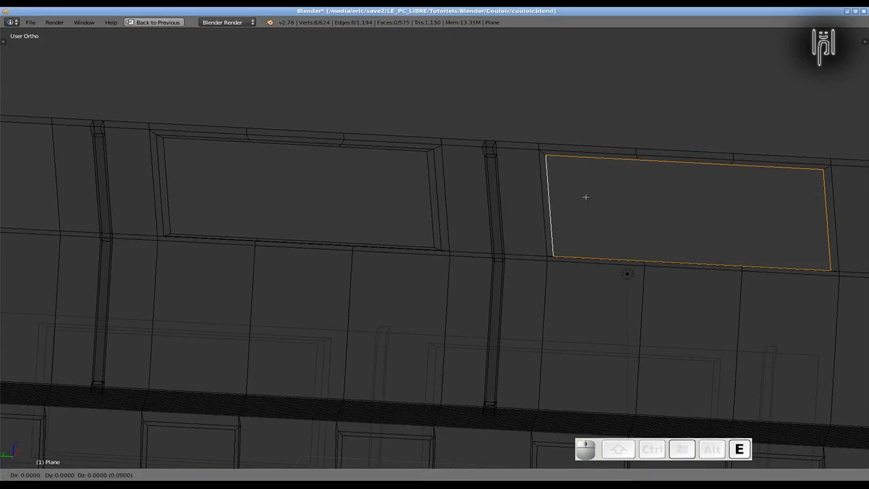
key(Escape)
key(s)
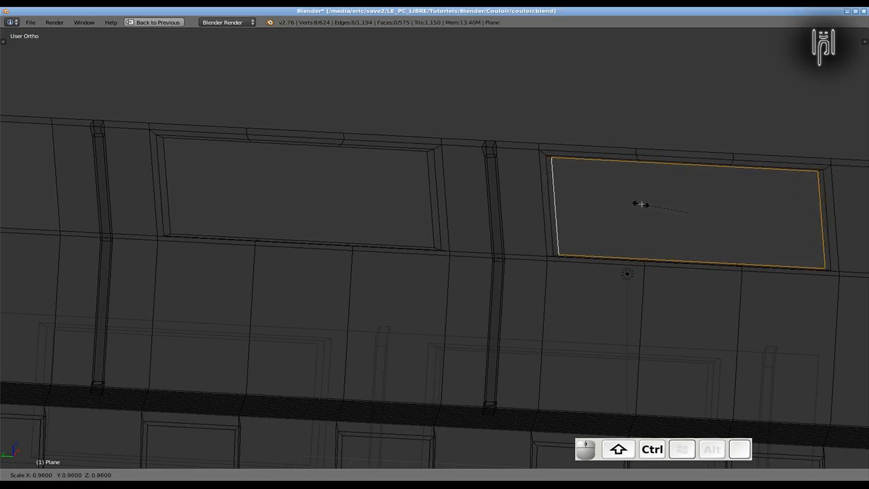
click(645, 204)
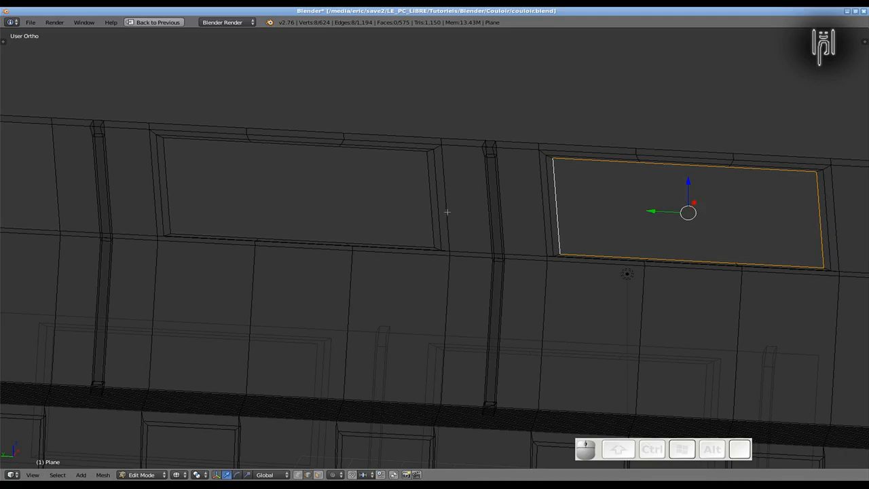
- Return to Object Mode with solid shading and examine the framed openings on both corridor walls from several angles
key(Tab)
mouse_move(351, 231)
middle_down()
mouse_move(338, 236)
mouse_move(322, 210)
mouse_move(299, 206)
mouse_move(263, 217)
mouse_move(322, 220)
mouse_move(317, 235)
mouse_move(326, 213)
mouse_move(303, 237)
mouse_move(353, 258)
mouse_move(367, 245)
mouse_move(355, 245)
mouse_move(663, 163)
middle_up()
key(z)
scroll(539, 217, down, 3)
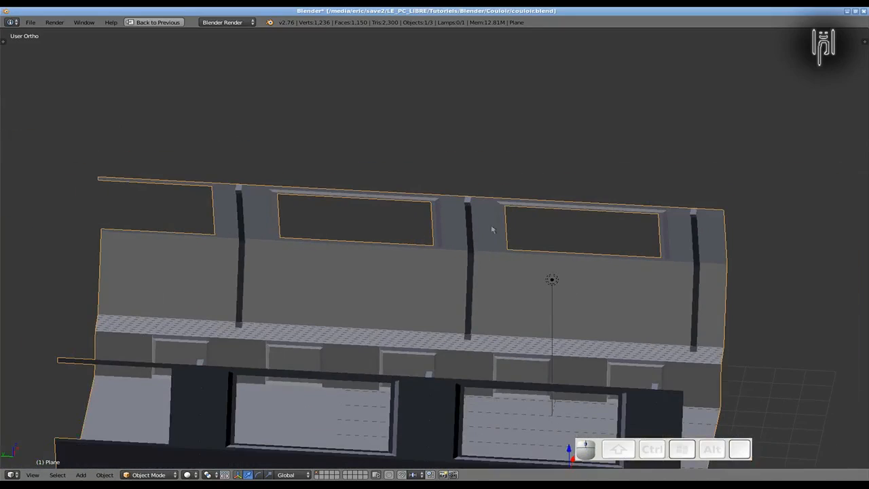
middle_drag(337, 247, 267, 223)
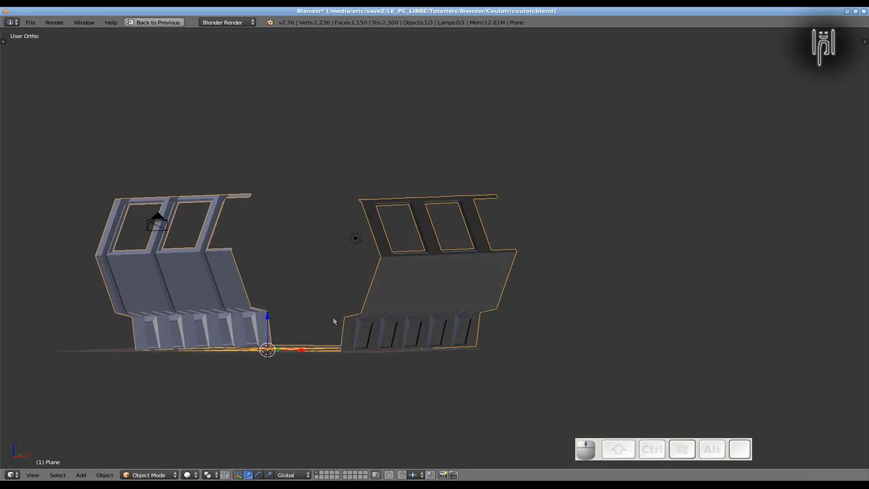
middle_drag(328, 319, 270, 311)
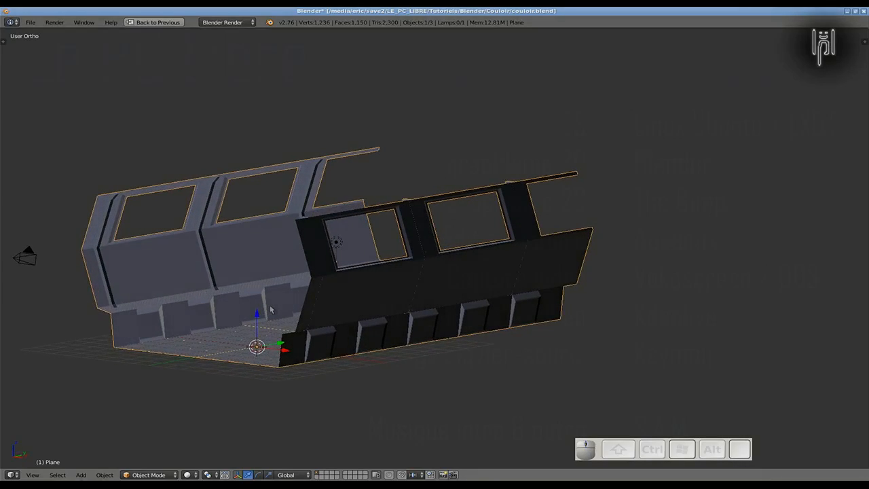